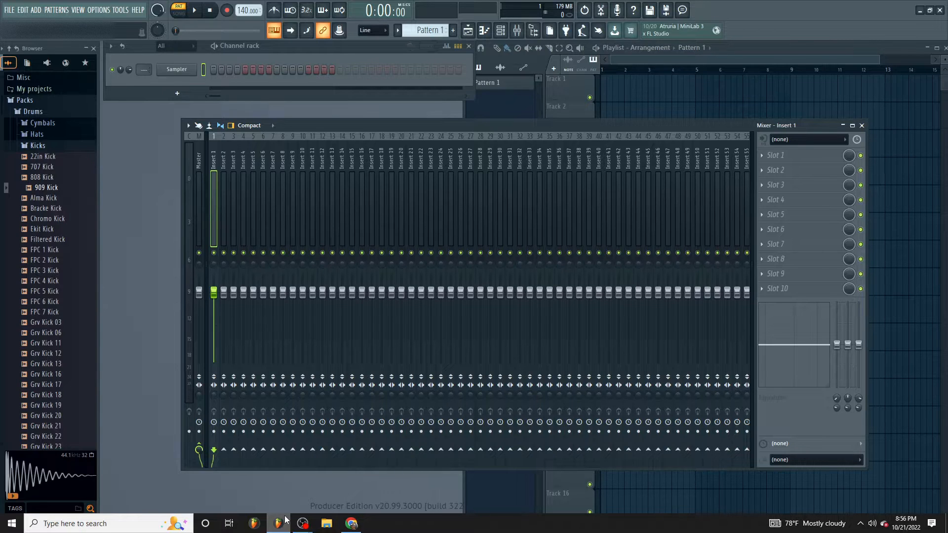
# - Color the Master mixer track red (#9F3542)
pyautogui.rightClick(198, 152)
pyautogui.click(227, 147)
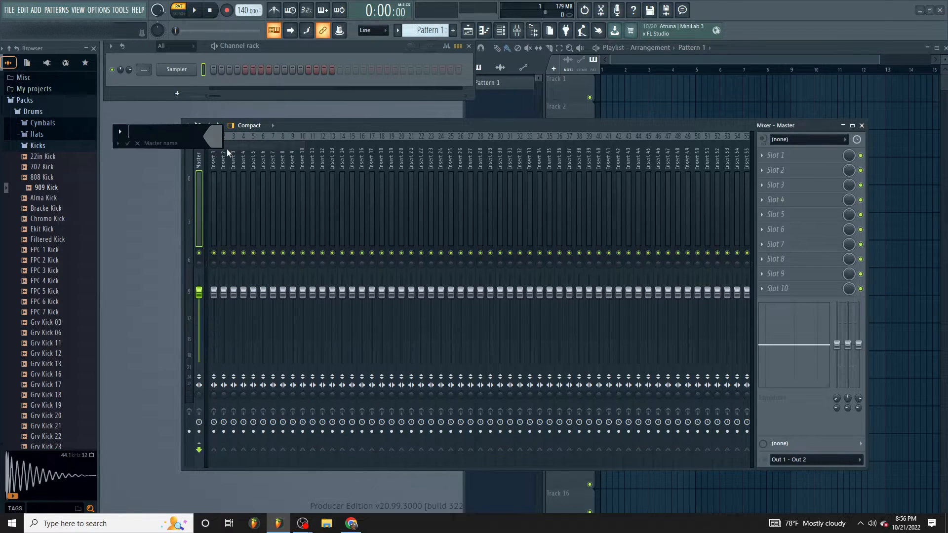
pyautogui.click(213, 137)
pyautogui.click(243, 231)
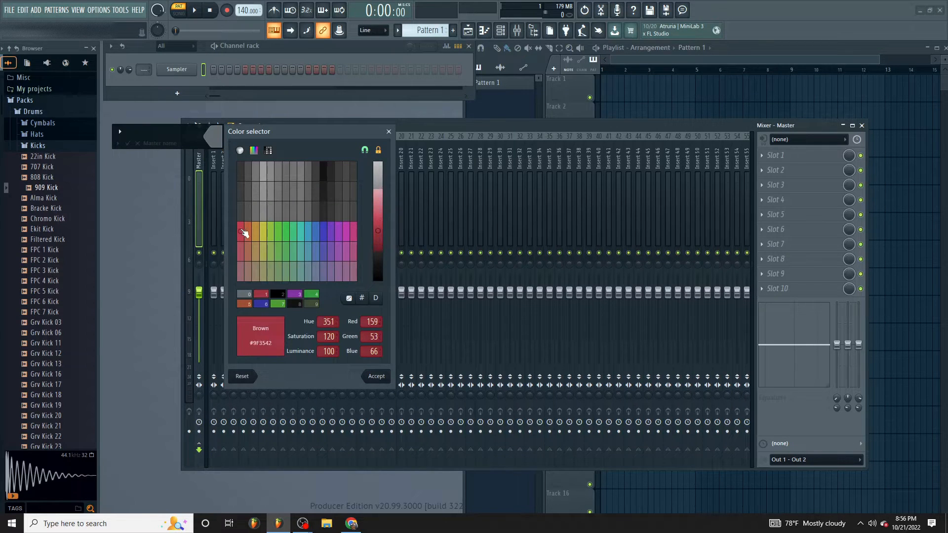
pyautogui.click(377, 376)
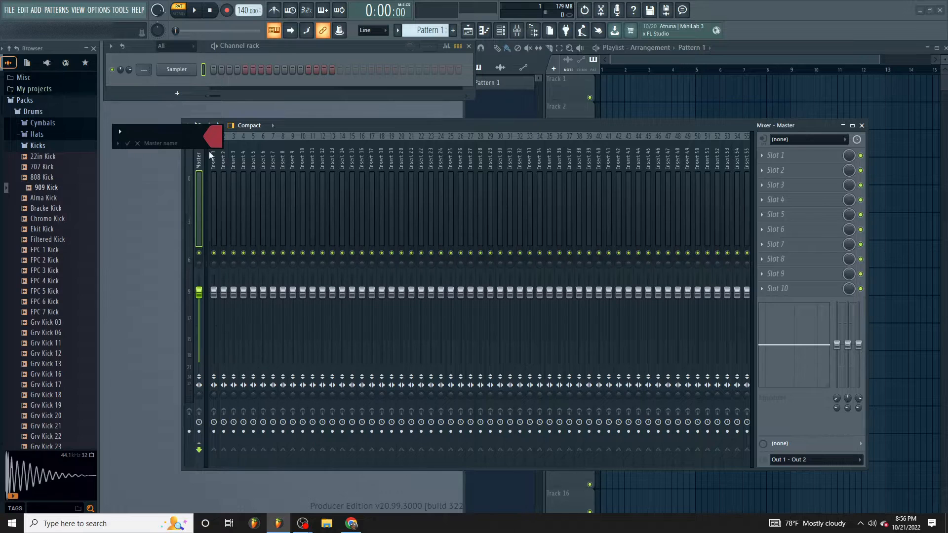
pyautogui.press('Return')
# - Color the Current mixer track red to match the Master track
pyautogui.rightClick(186, 162)
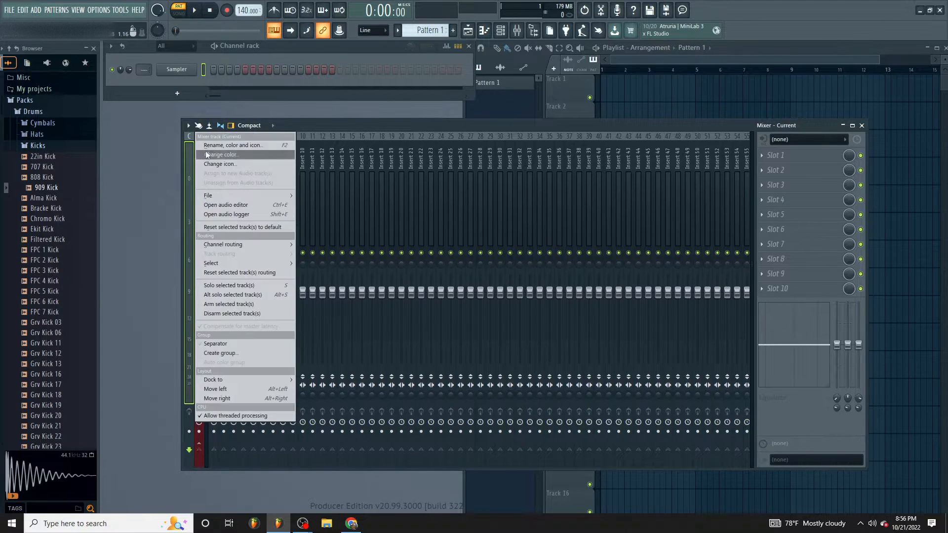
pyautogui.click(206, 155)
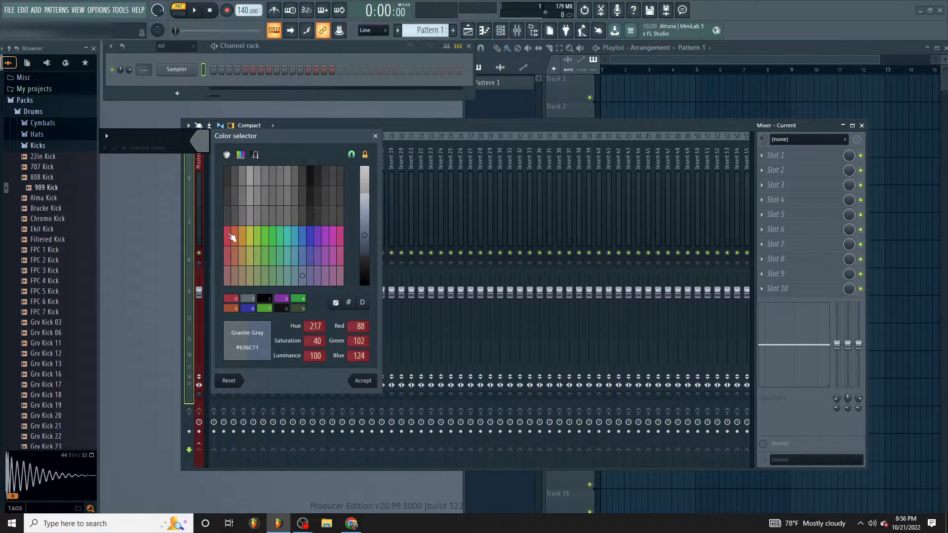
pyautogui.click(232, 237)
pyautogui.click(361, 382)
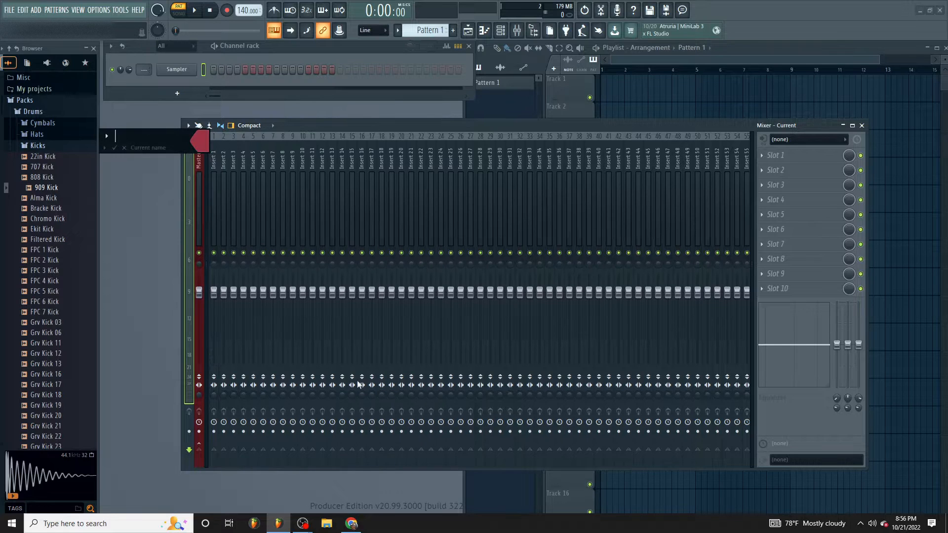
pyautogui.press('Return')
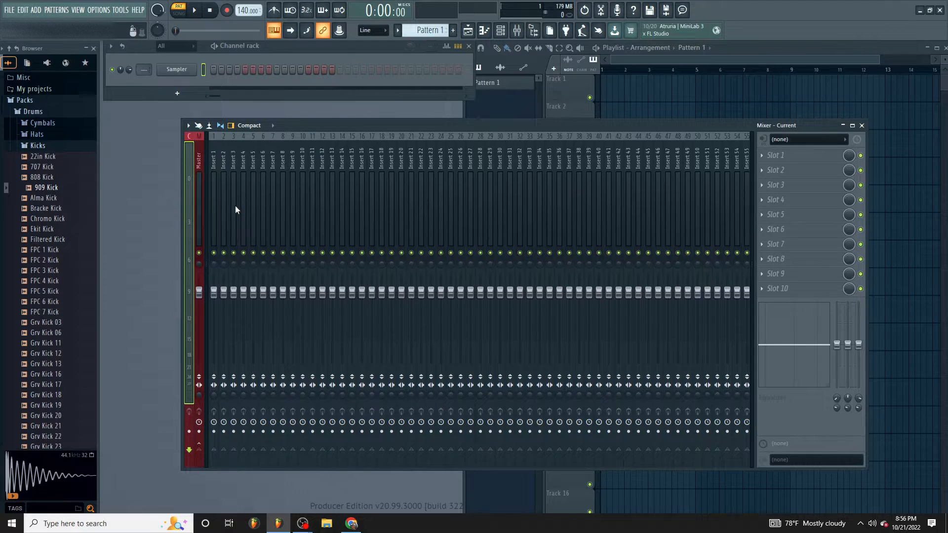
# - Dock the Insert 1 mixer track to the left, beside the Master track
pyautogui.rightClick(215, 170)
pyautogui.click(214, 170)
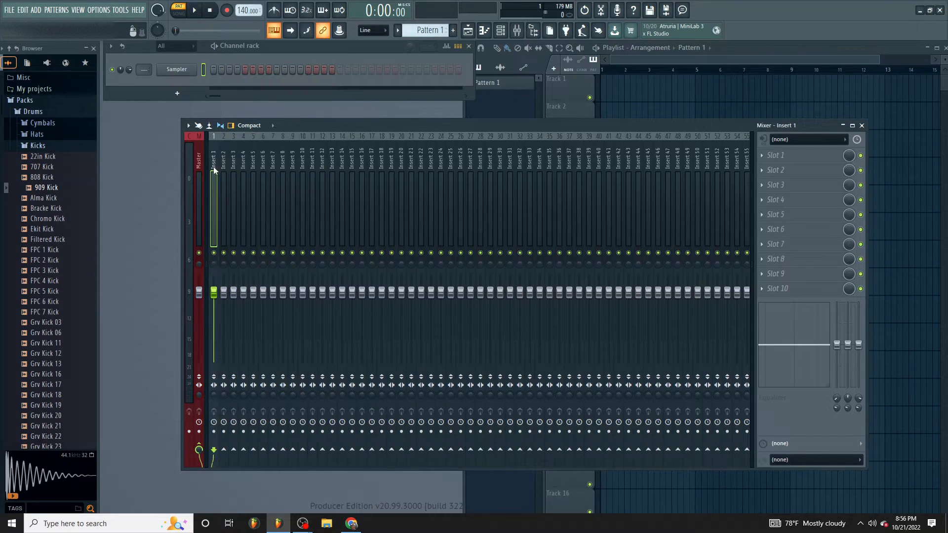
pyautogui.rightClick(214, 170)
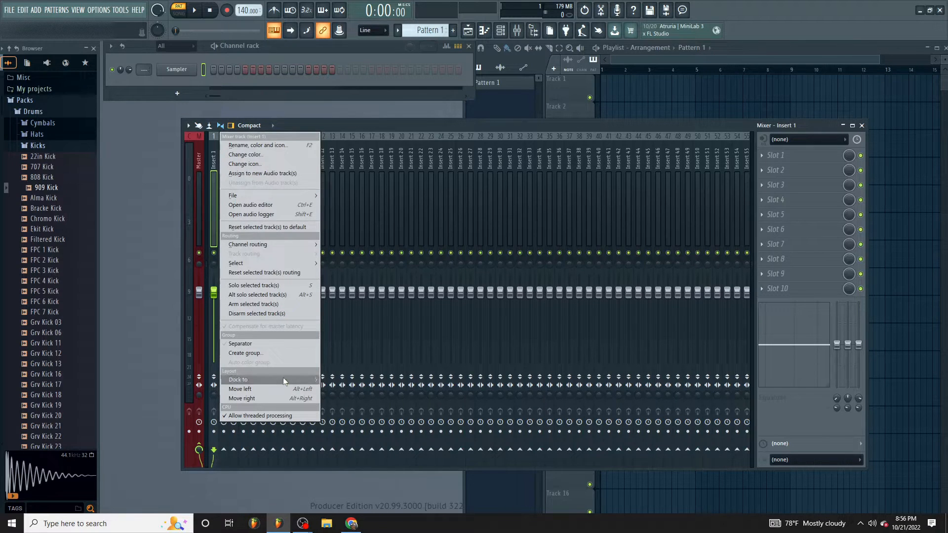
pyautogui.moveTo(291, 380)
pyautogui.click(335, 379)
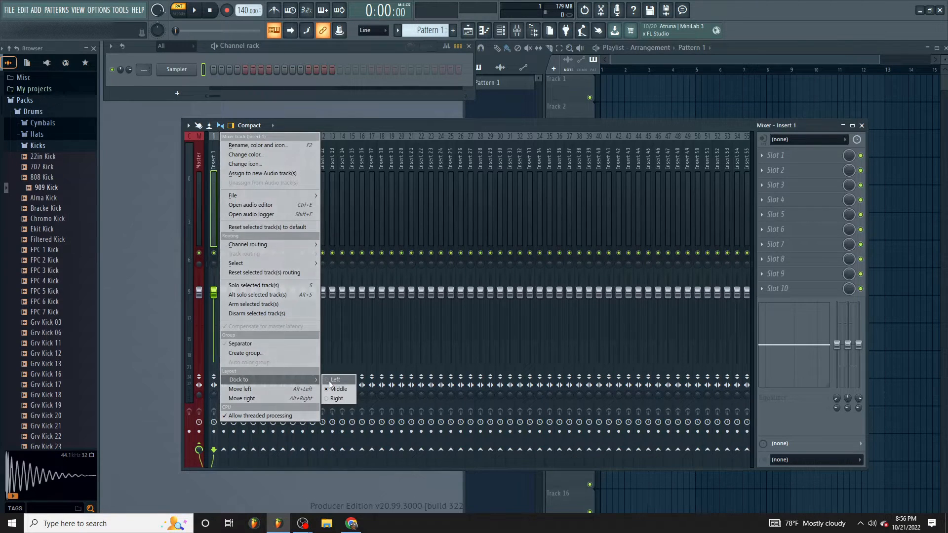
# - Rename the docked Insert 1 mixer track as "Mic in 1"
pyautogui.rightClick(209, 176)
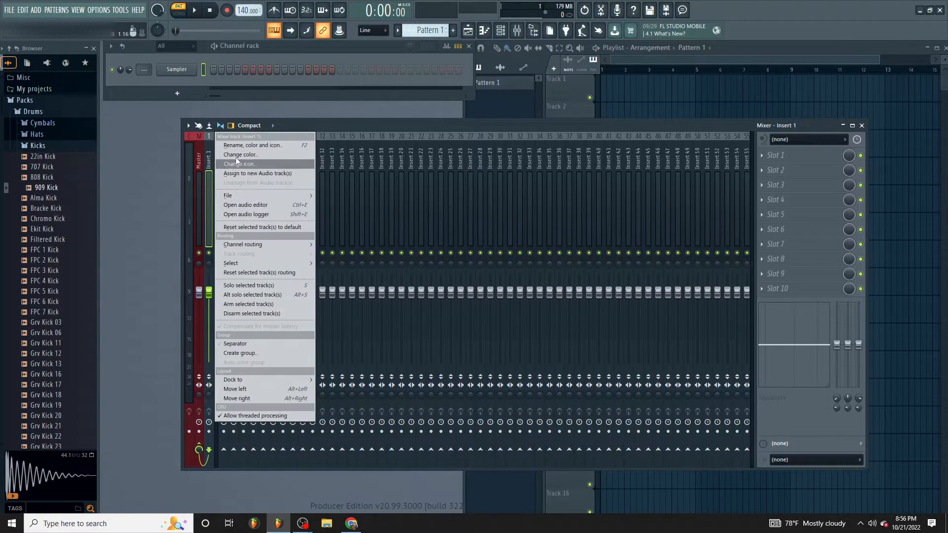
pyautogui.click(247, 146)
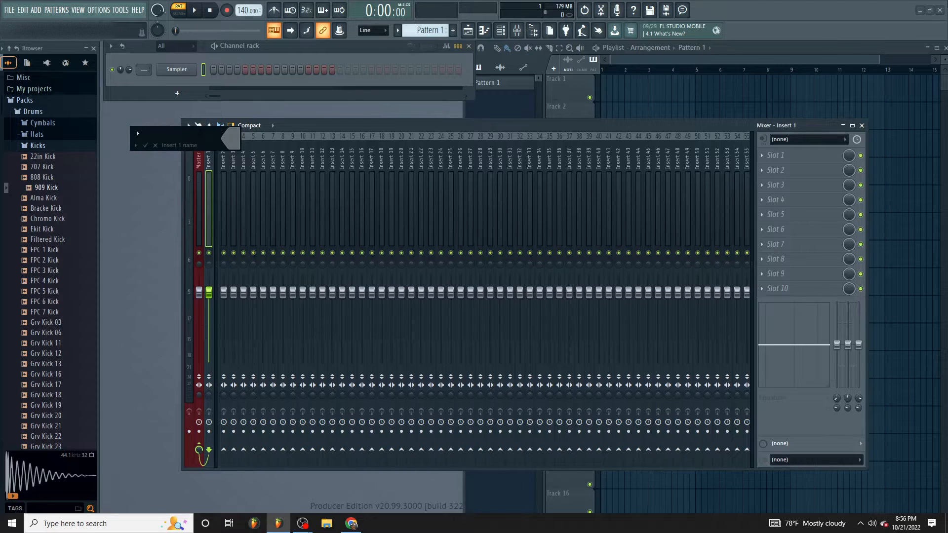
pyautogui.write('Mic in 1')
pyautogui.press('Return')
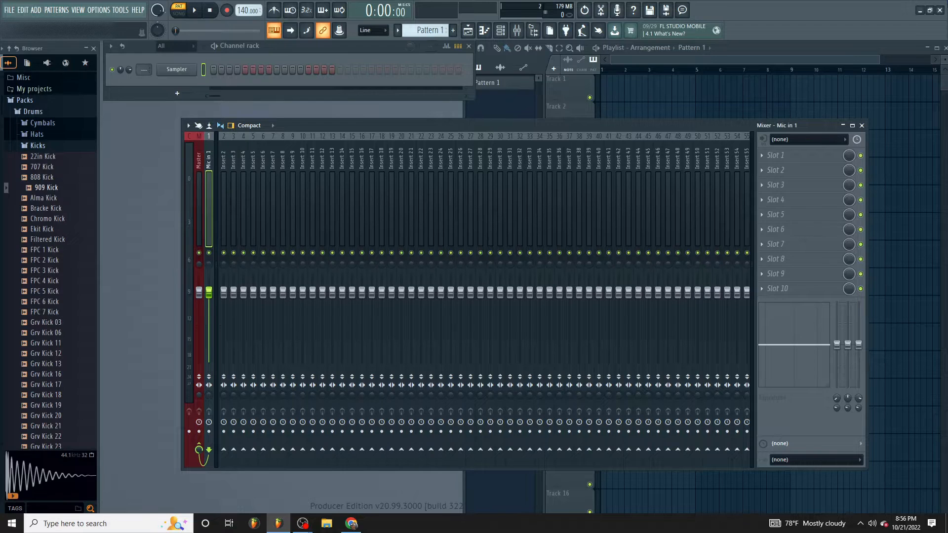
# - Color the Mic in 1 mixer track blue
pyautogui.rightClick(209, 148)
pyautogui.click(233, 148)
pyautogui.click(221, 136)
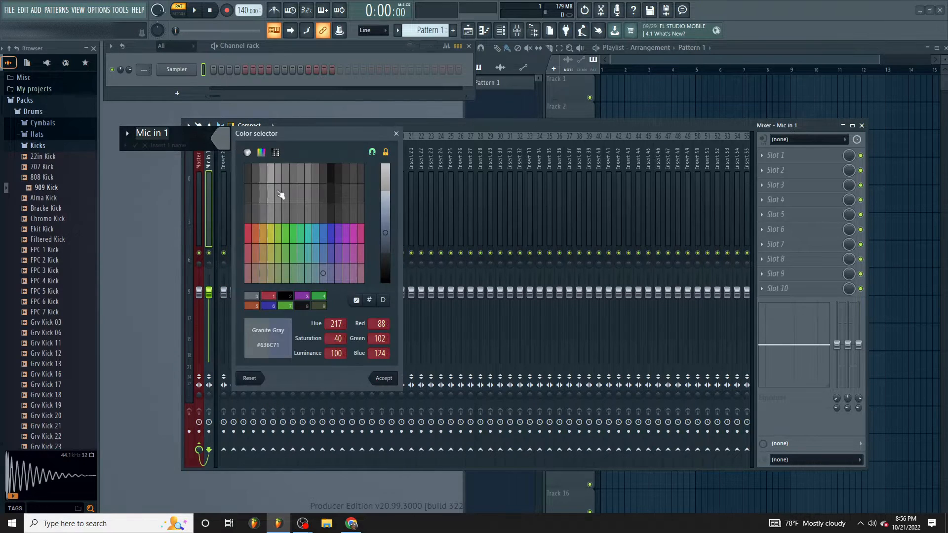
pyautogui.click(323, 233)
pyautogui.click(384, 378)
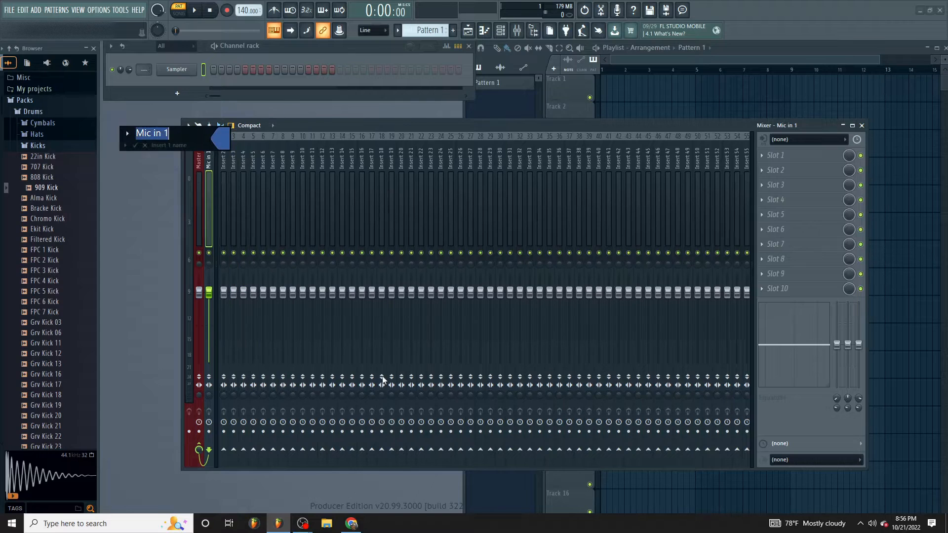
pyautogui.press('Return')
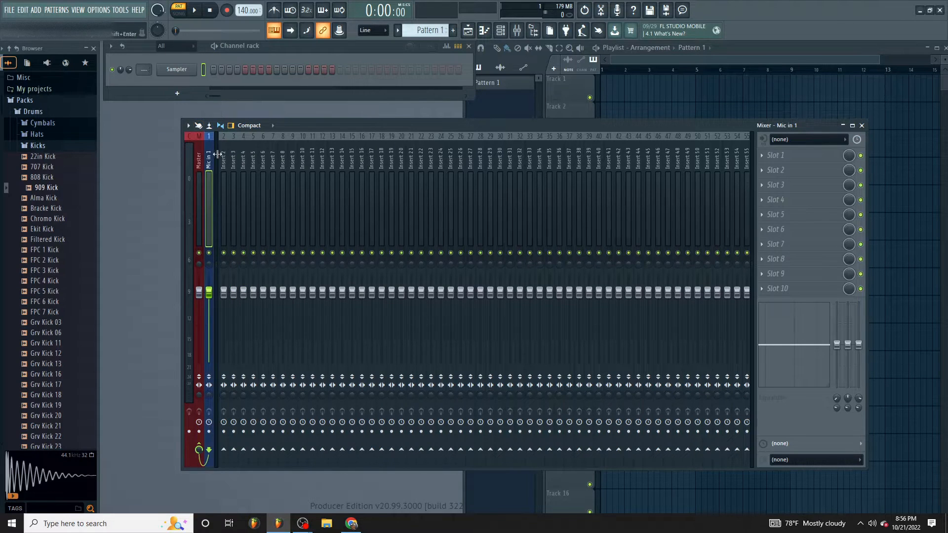
# - Rename the Insert 2 mixer track as "Vocals Bus"
pyautogui.click(225, 168)
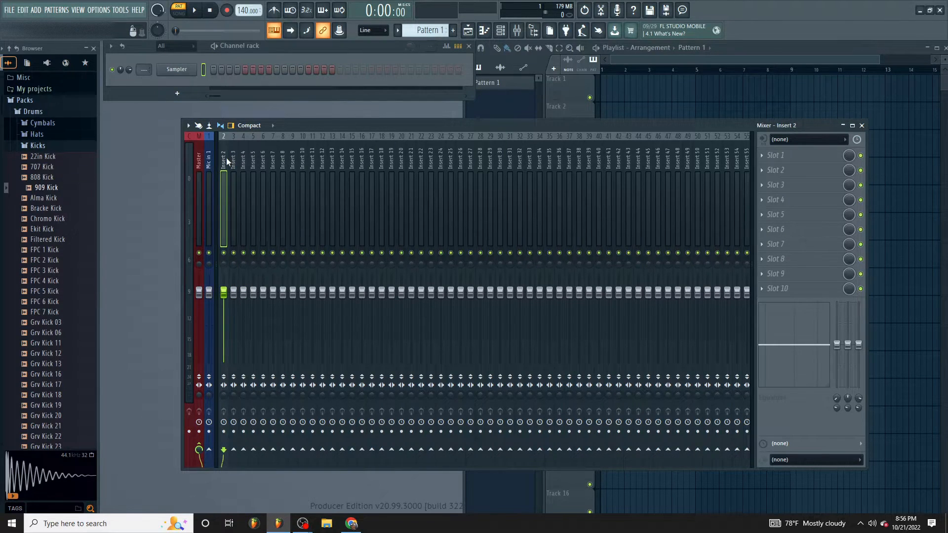
pyautogui.rightClick(225, 160)
pyautogui.click(247, 146)
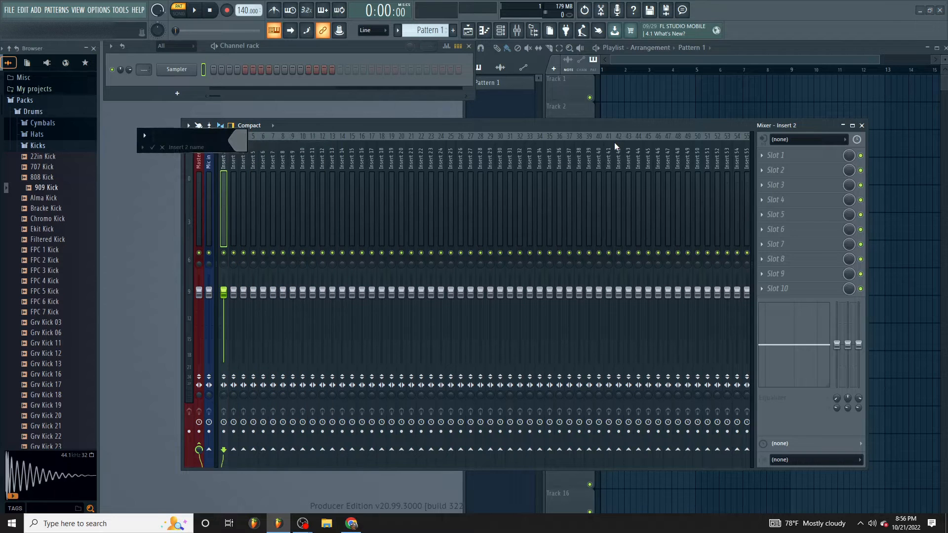
pyautogui.write('Vocals Bus')
pyautogui.press('Return')
# - Rename the Insert 3 mixer track as "Instrumental Bus", keeping its default gray color
pyautogui.rightClick(234, 143)
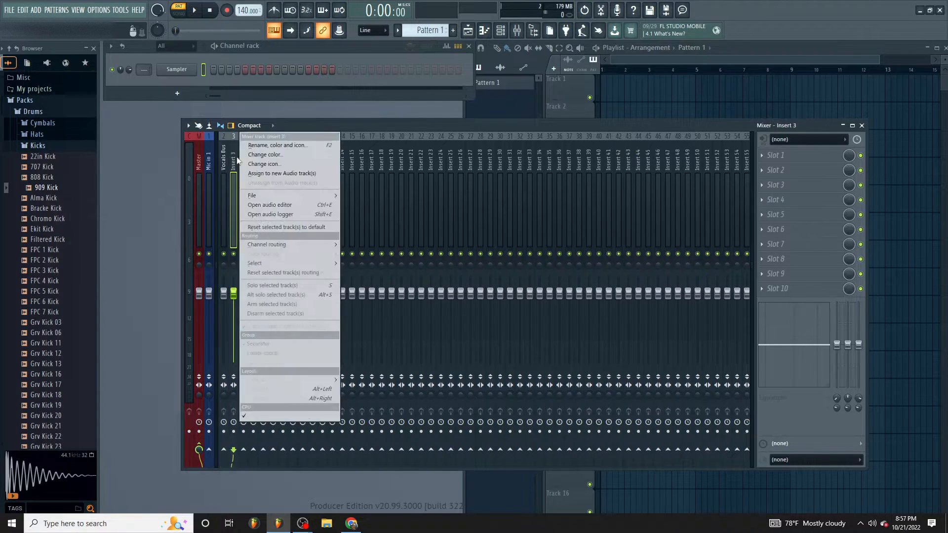
pyautogui.click(271, 151)
pyautogui.click(276, 150)
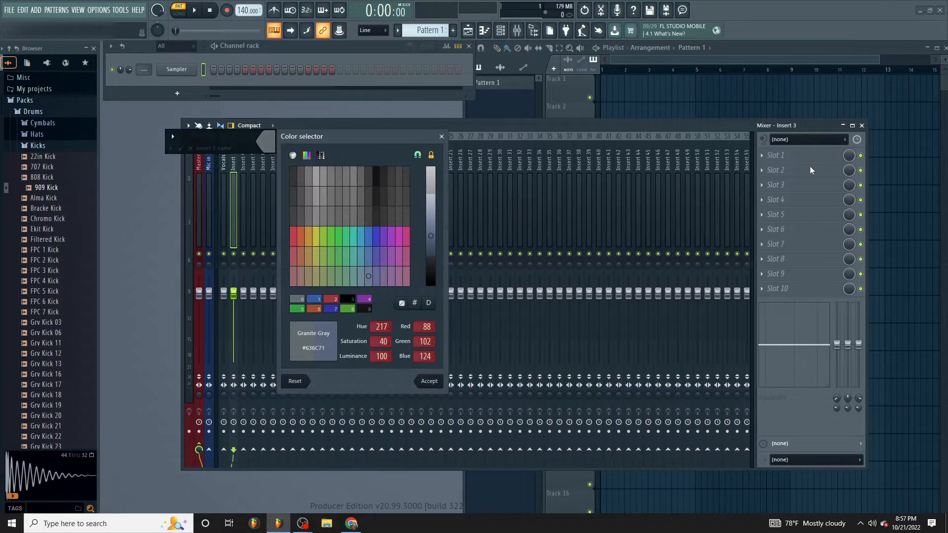
pyautogui.click(441, 383)
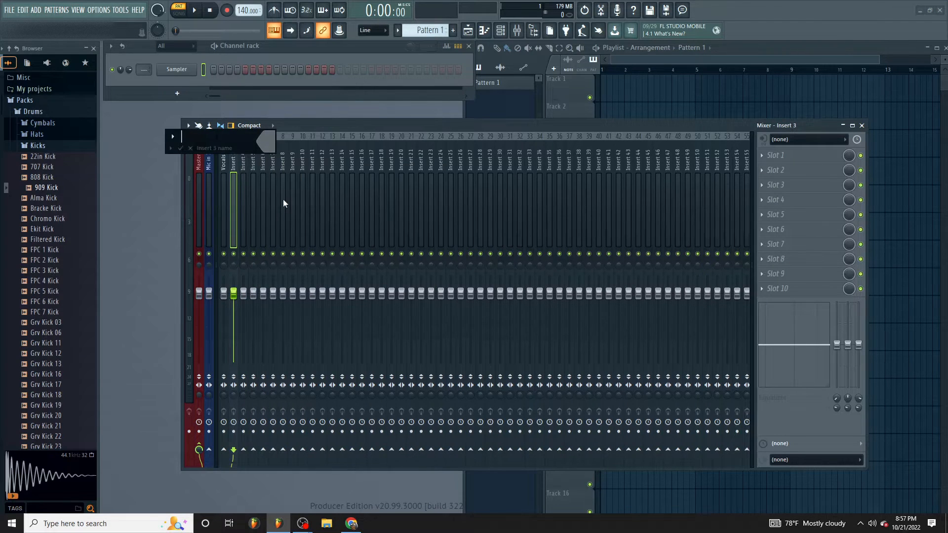
pyautogui.write('Instrumental Bus')
pyautogui.press('Return')
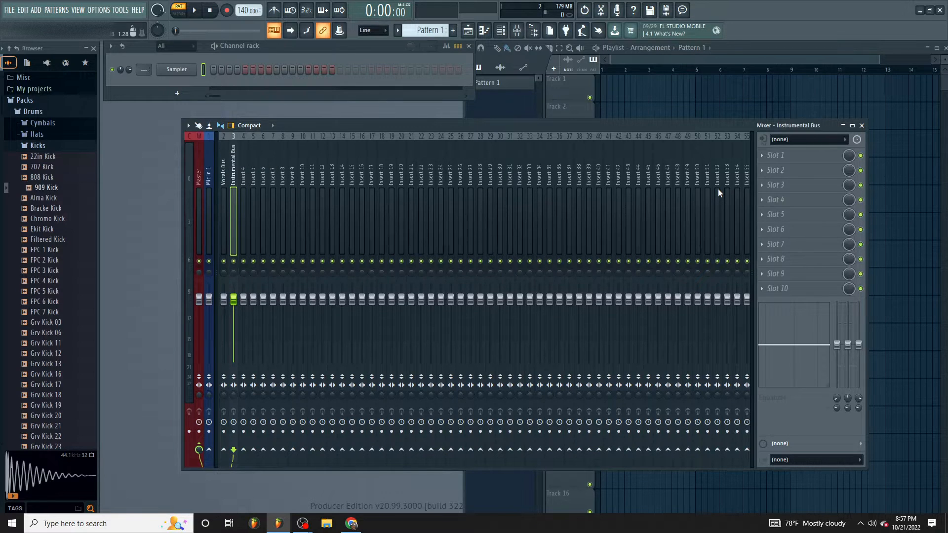
# - Rename the Insert 4 mixer track as "Drum Bus"
pyautogui.rightClick(240, 178)
pyautogui.click(284, 146)
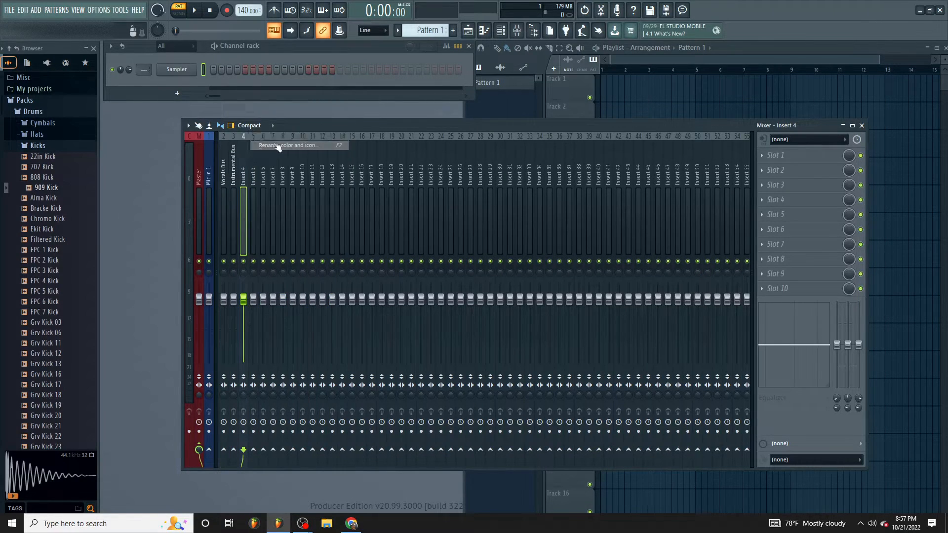
pyautogui.write('Drum Bus')
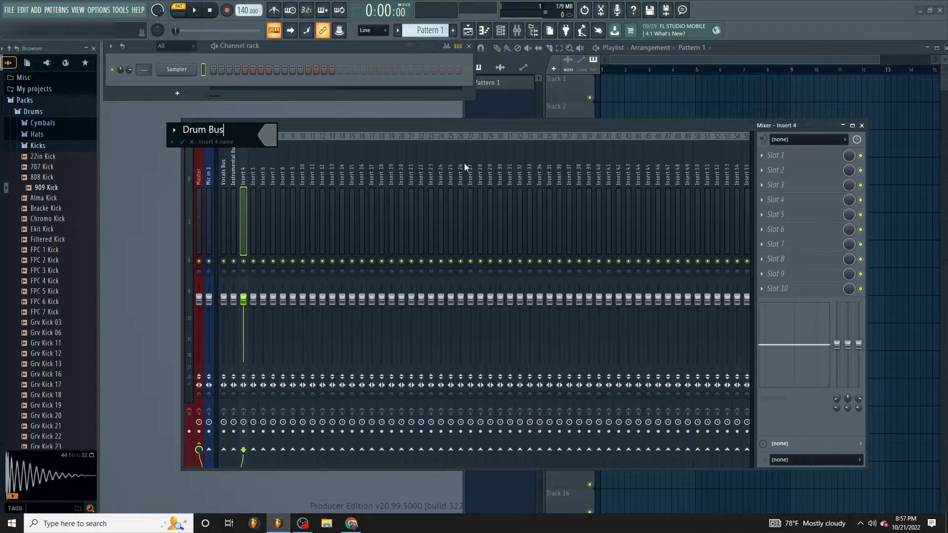
pyautogui.press('Return')
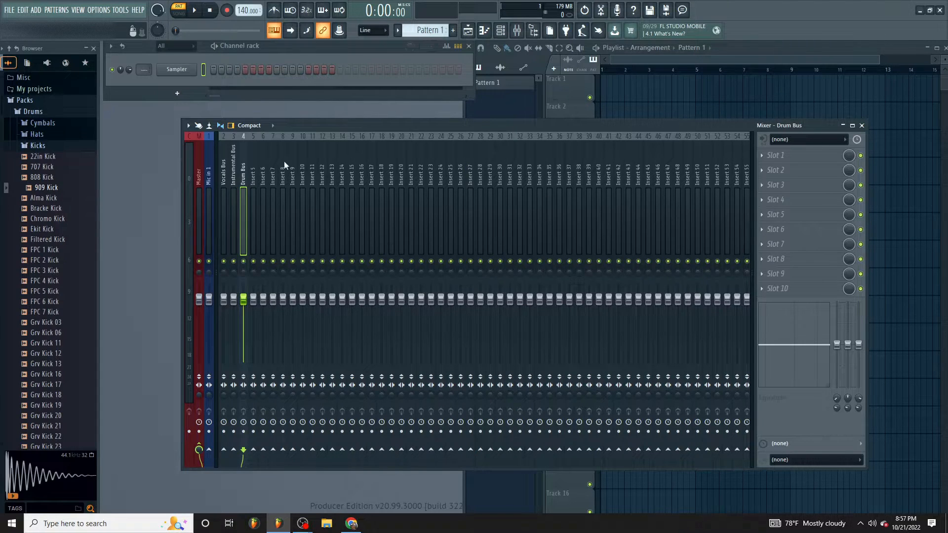
# - Rename the Insert 5 mixer track as "Melody Bus"
pyautogui.rightClick(251, 151)
pyautogui.click(274, 147)
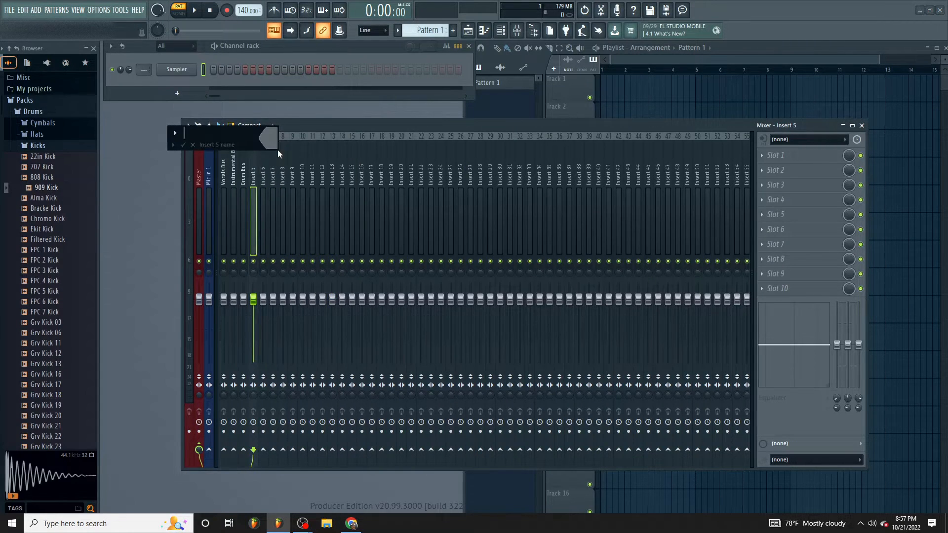
pyautogui.write('Melody Bus')
pyautogui.press('Return')
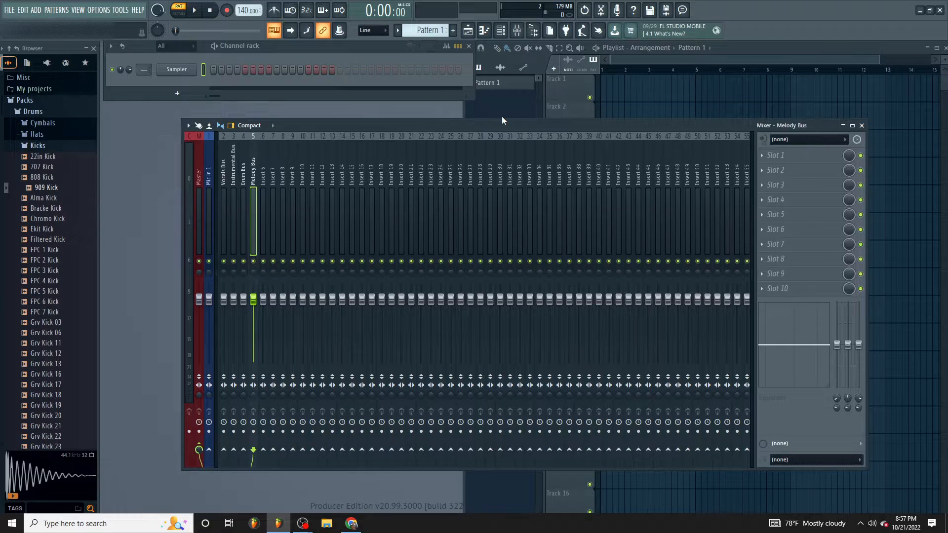
# - Rename the Insert 6 mixer track as "Effect Bus"
pyautogui.rightClick(260, 179)
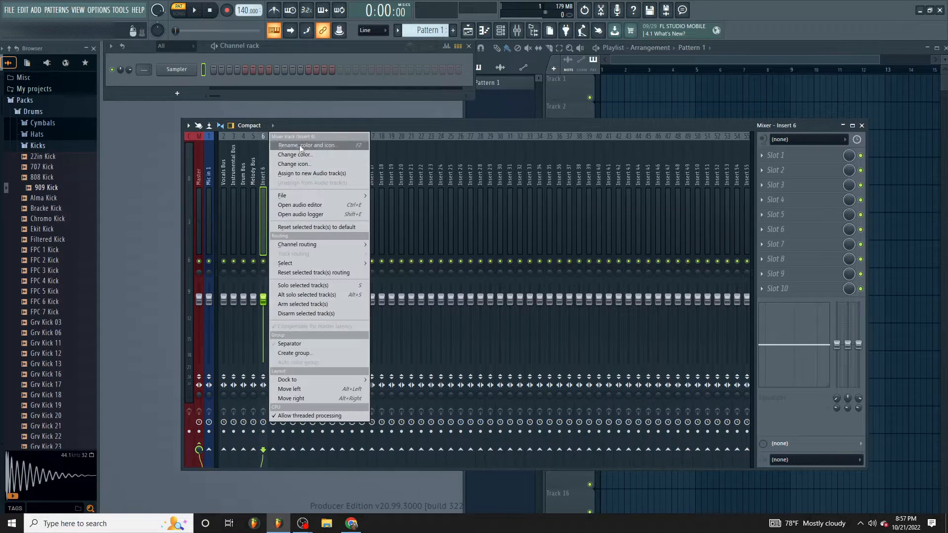
pyautogui.click(299, 144)
pyautogui.write('Effect Bus')
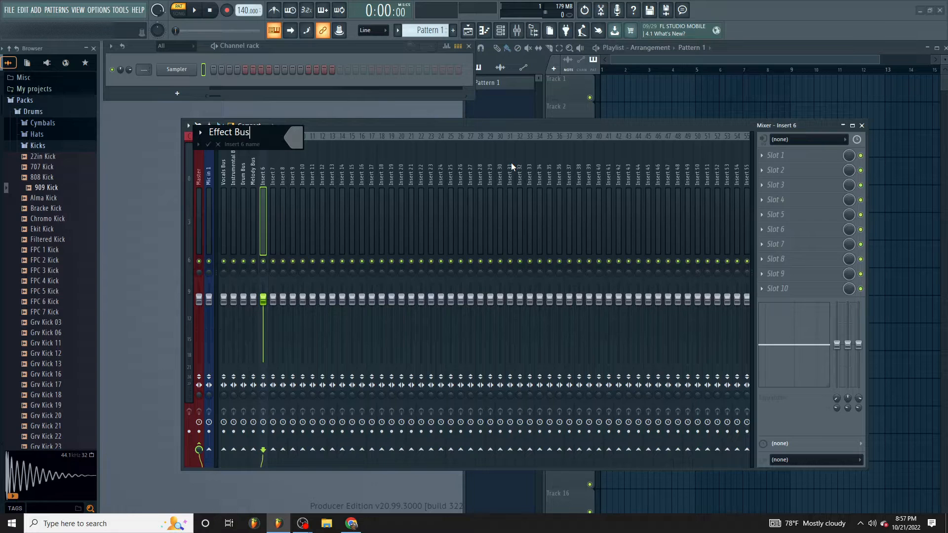
pyautogui.press('Return')
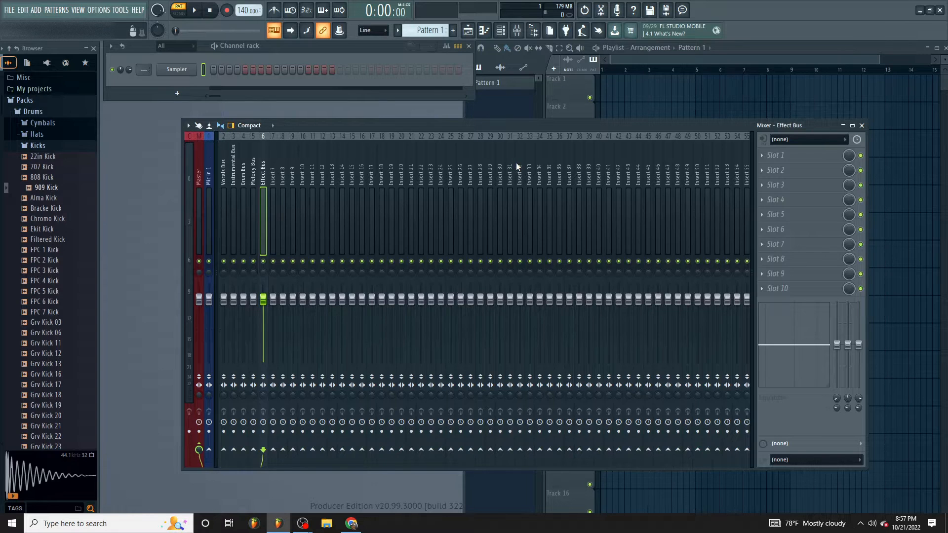
# - Color the Vocals Bus mixer track blue, like the Mic in 1 track
pyautogui.rightClick(228, 173)
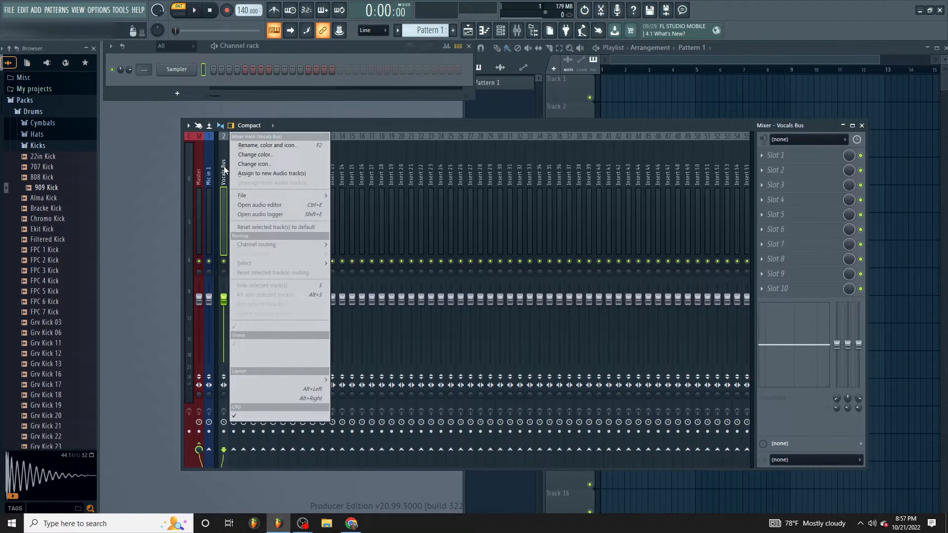
pyautogui.click(260, 148)
pyautogui.click(240, 142)
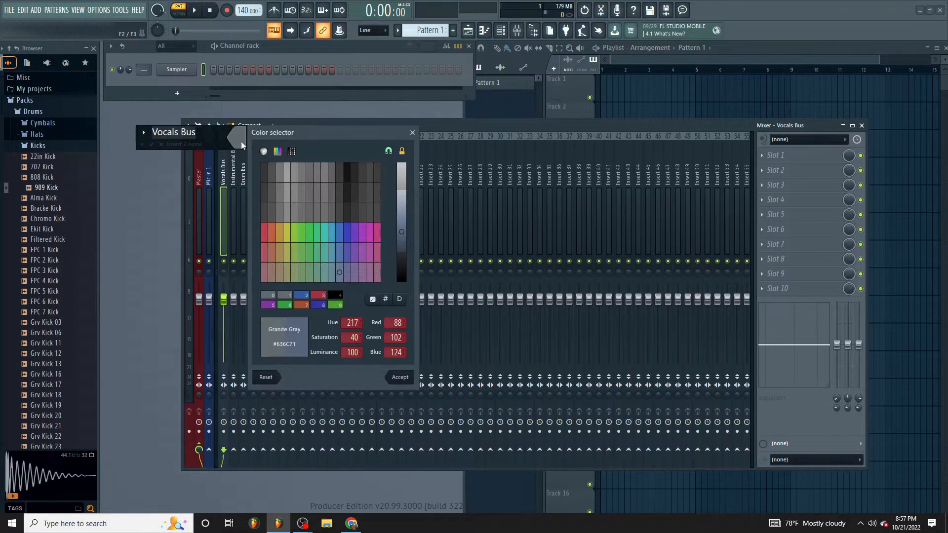
pyautogui.click(339, 232)
pyautogui.click(404, 377)
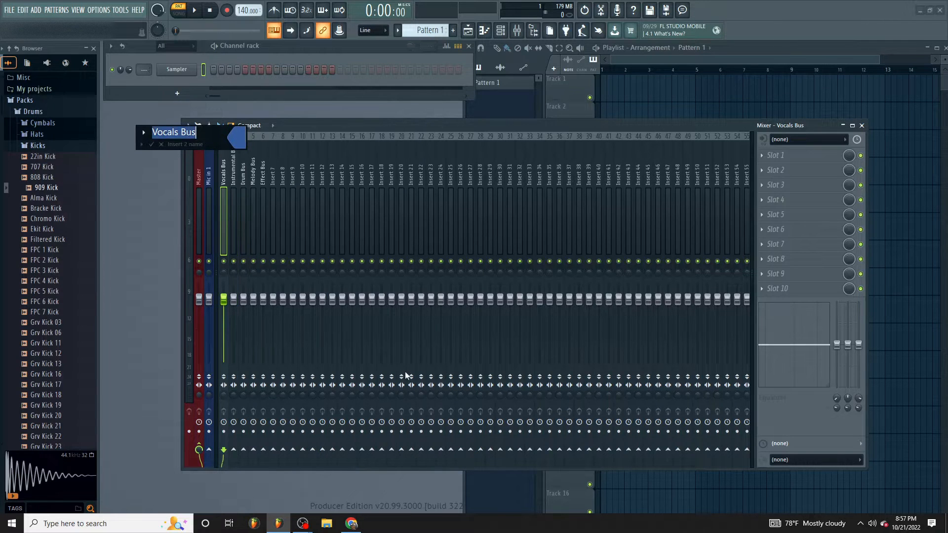
pyautogui.press('Return')
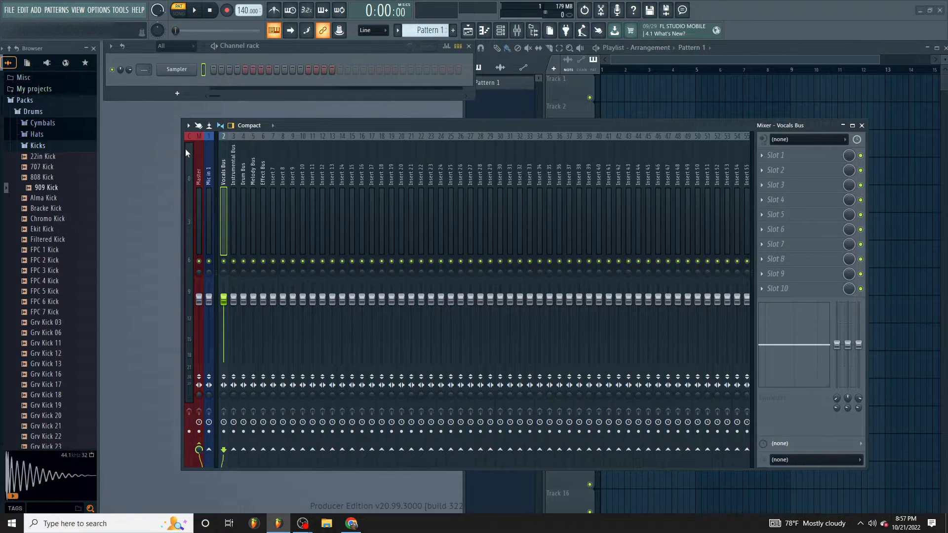
# - Color the Instrumental Bus mixer track red
pyautogui.rightClick(235, 179)
pyautogui.click(250, 145)
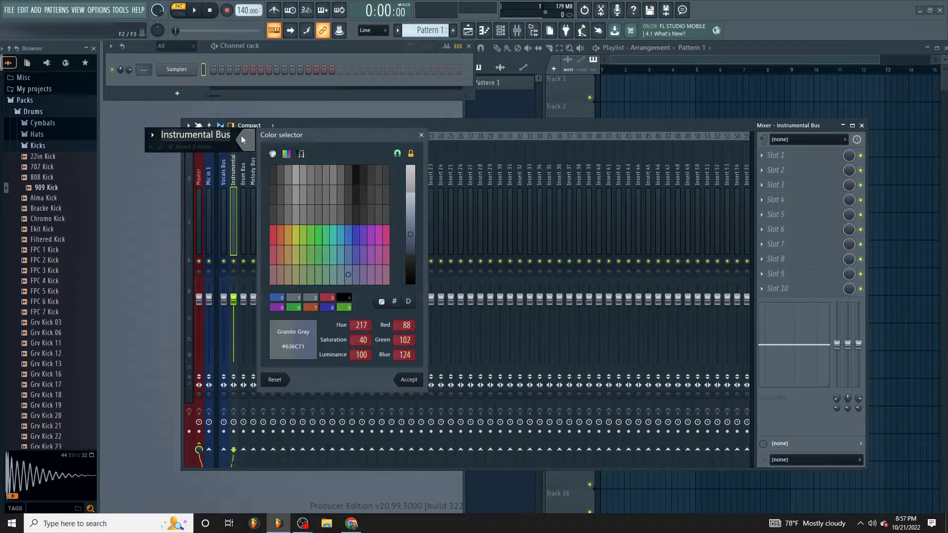
pyautogui.click(271, 231)
pyautogui.click(404, 378)
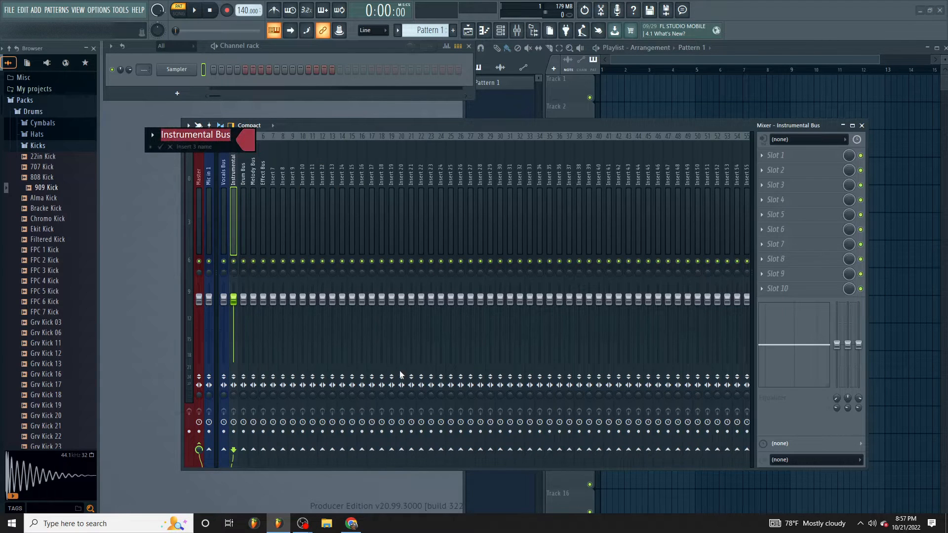
pyautogui.press('Return')
# - Color the Drum Bus mixer track orange
pyautogui.rightClick(246, 171)
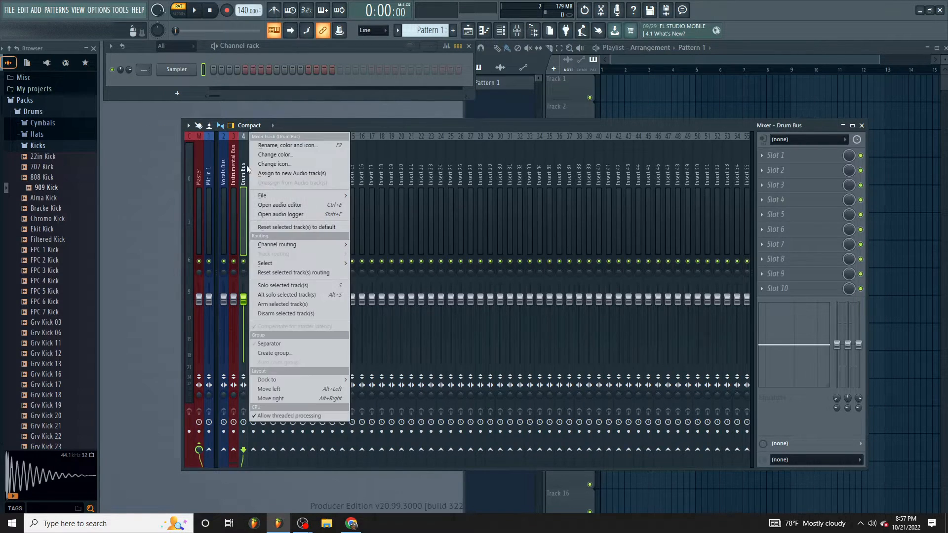
pyautogui.click(281, 145)
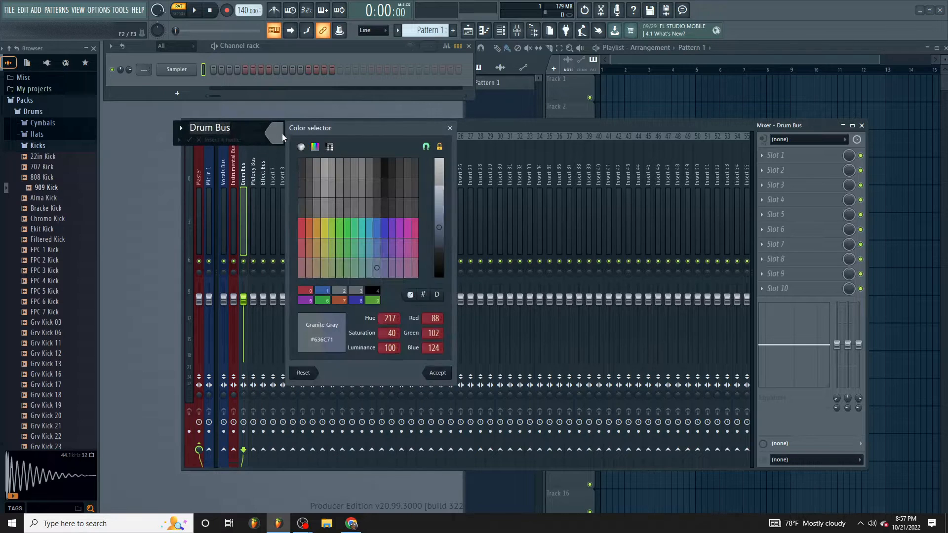
pyautogui.click(313, 228)
pyautogui.press('Return')
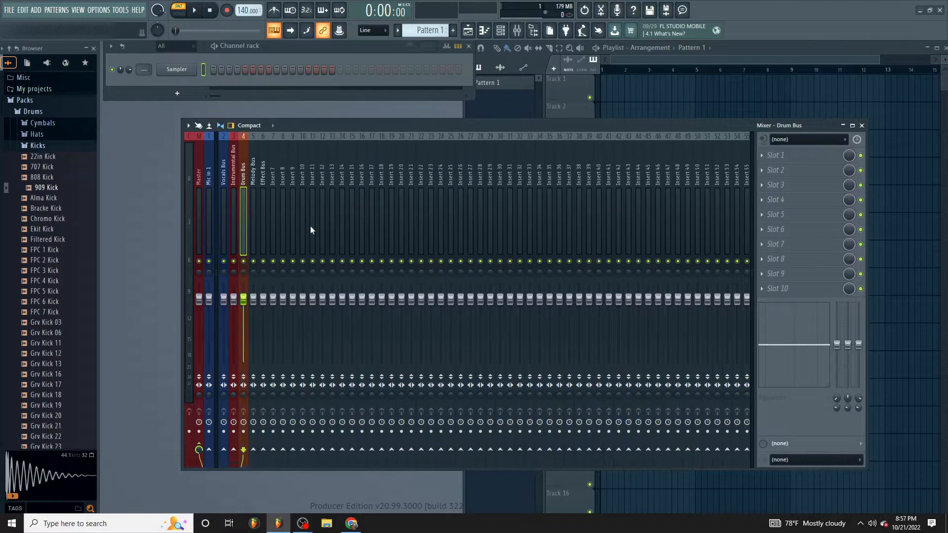
# - Color the Melody Bus mixer track green
pyautogui.rightClick(253, 173)
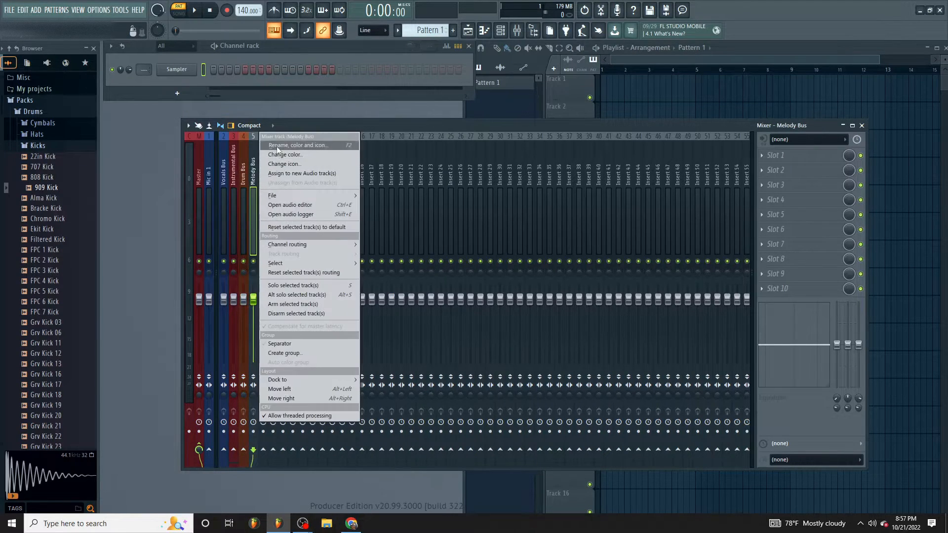
pyautogui.click(278, 146)
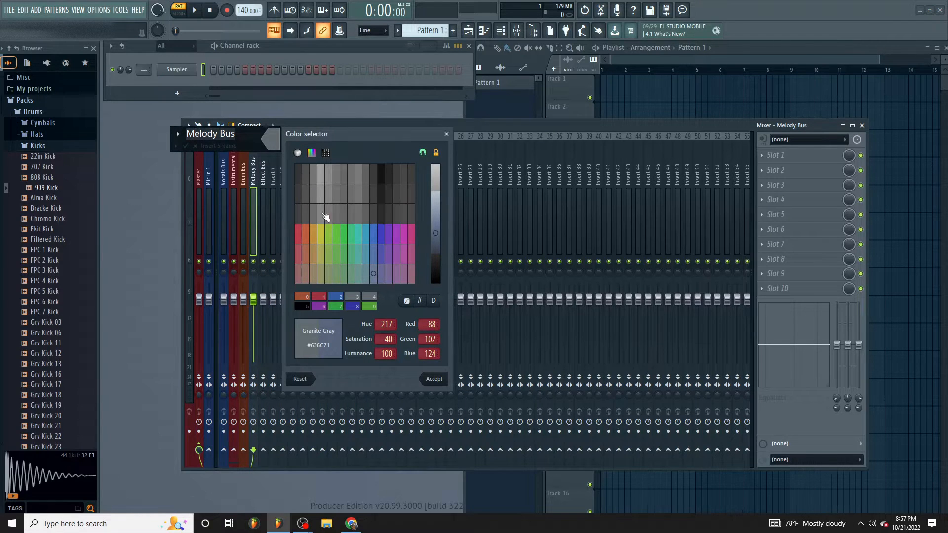
pyautogui.click(337, 237)
pyautogui.press('Return')
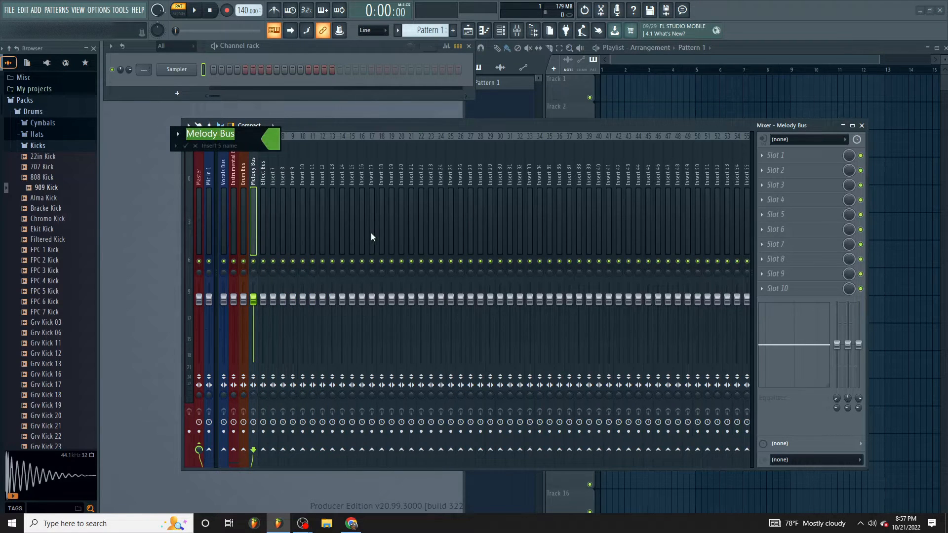
pyautogui.press('Return')
# - Color the Effect Bus mixer track purple
pyautogui.rightClick(263, 168)
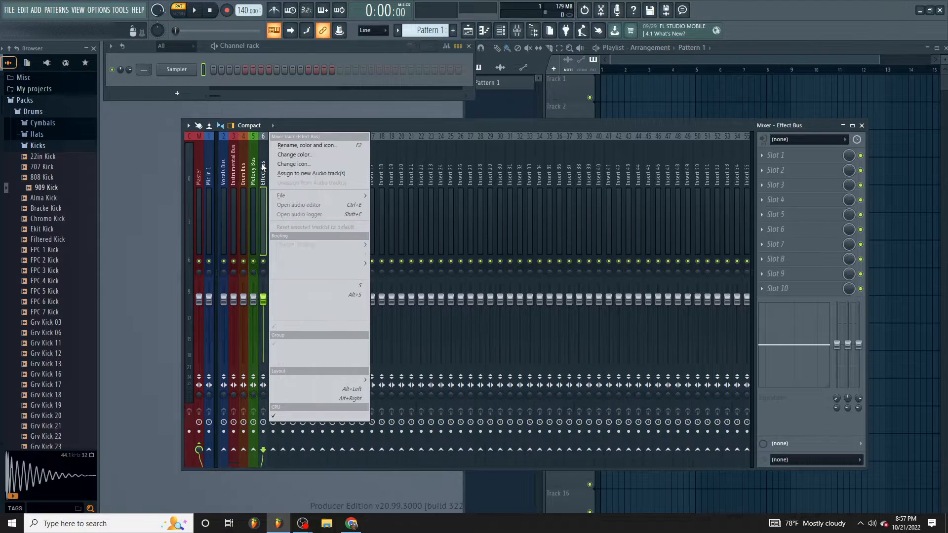
pyautogui.click(296, 146)
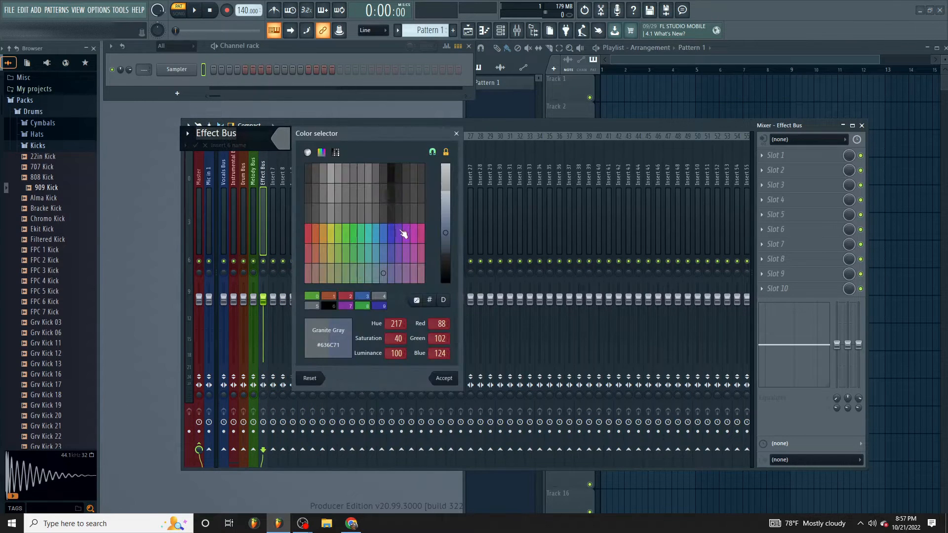
pyautogui.click(411, 237)
pyautogui.press('Return')
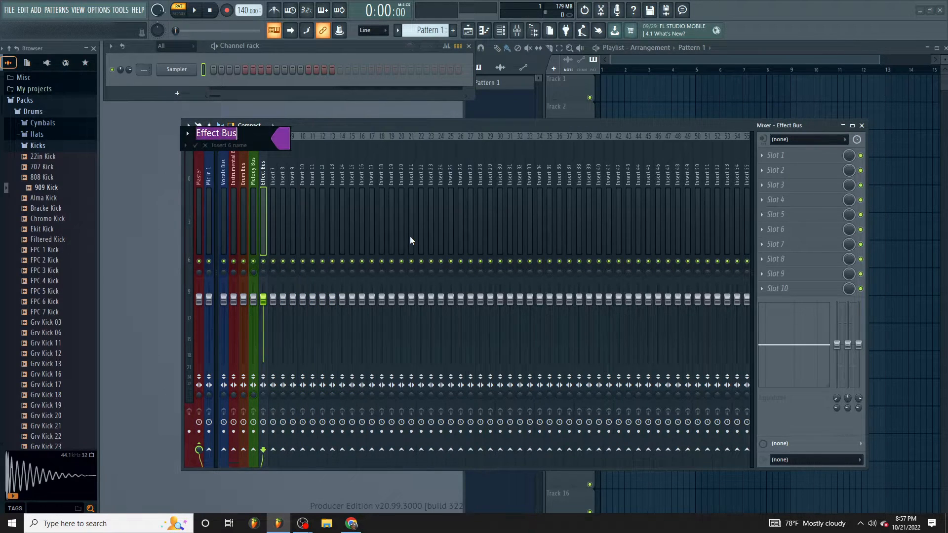
pyautogui.press('Return')
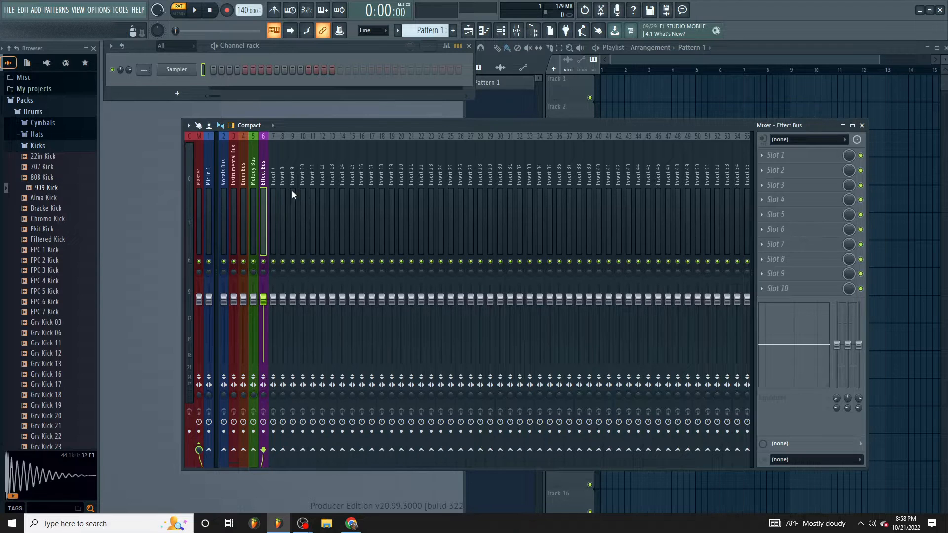
# - Rename the Insert 7 mixer track as a row of dashes, "------------", to act as a divider
pyautogui.click(280, 183)
pyautogui.rightClick(280, 181)
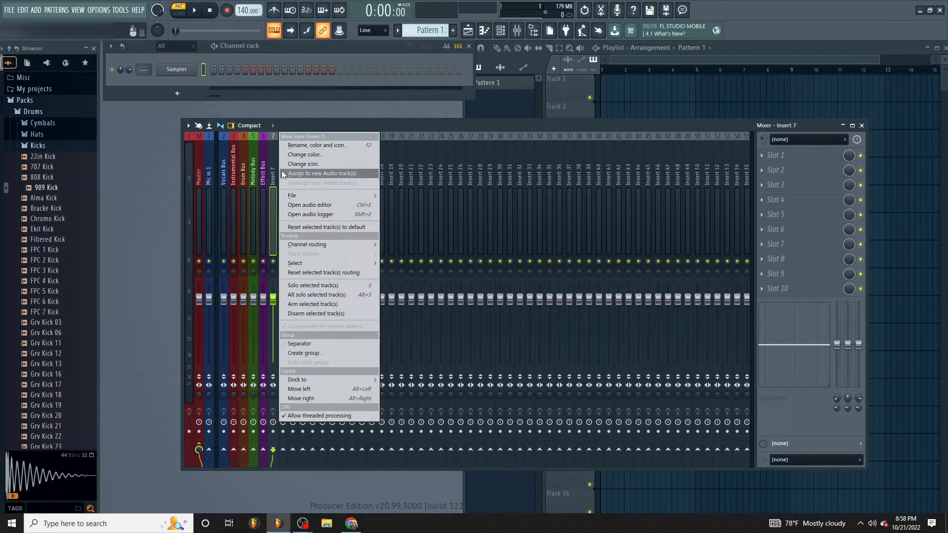
pyautogui.click(300, 144)
pyautogui.write('-')
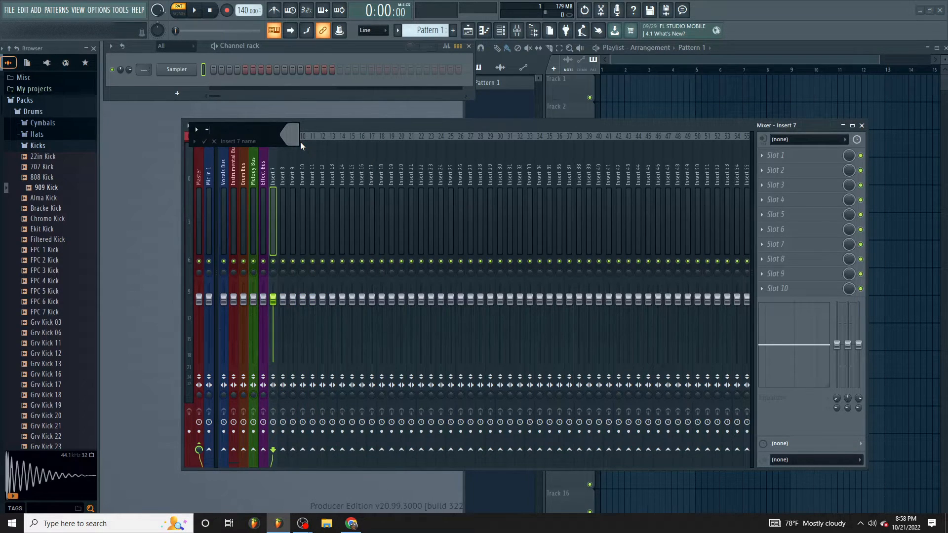
pyautogui.write('-----------')
pyautogui.press('Return')
# - Color the dashed divider track 7 black (#000000) by unlocking the color range and lowering the luminance to 0
pyautogui.rightClick(272, 156)
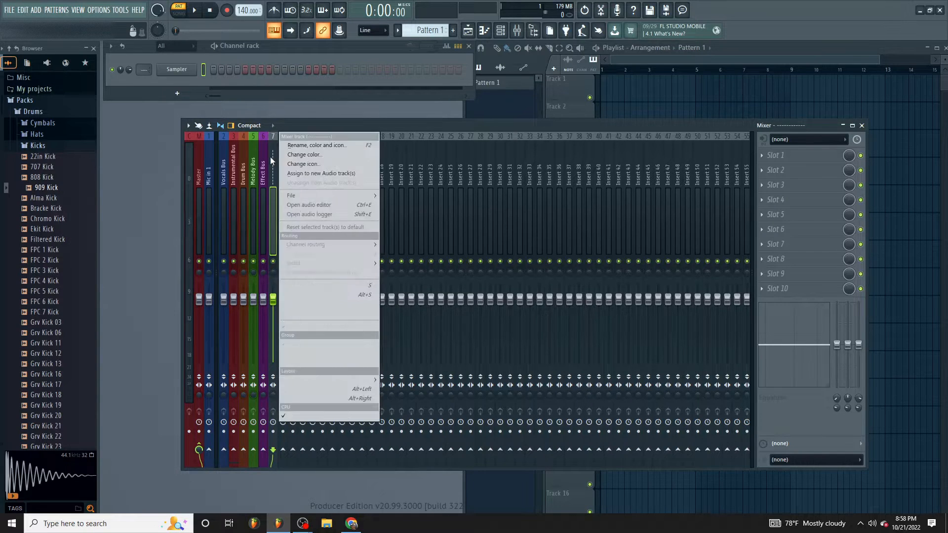
pyautogui.click(282, 154)
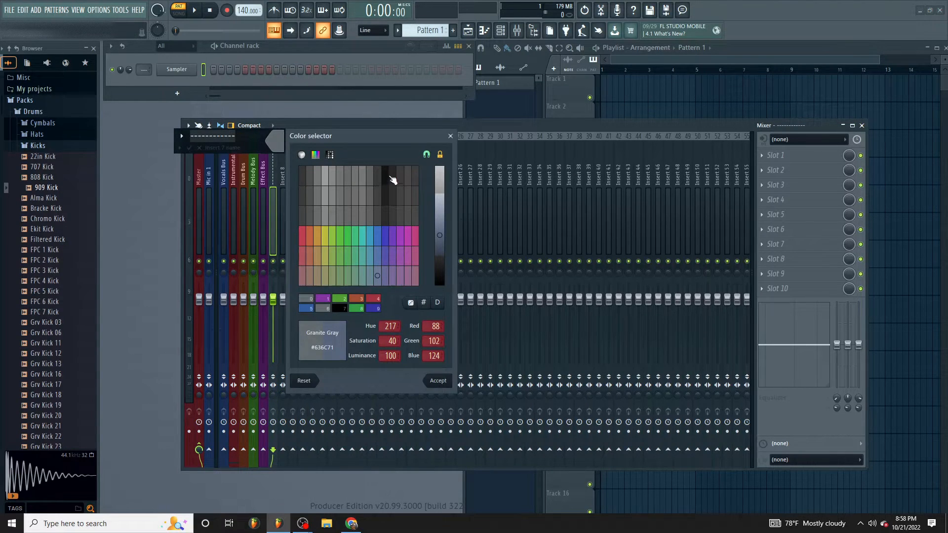
pyautogui.click(428, 155)
pyautogui.moveTo(440, 235); pyautogui.dragTo(440, 291)
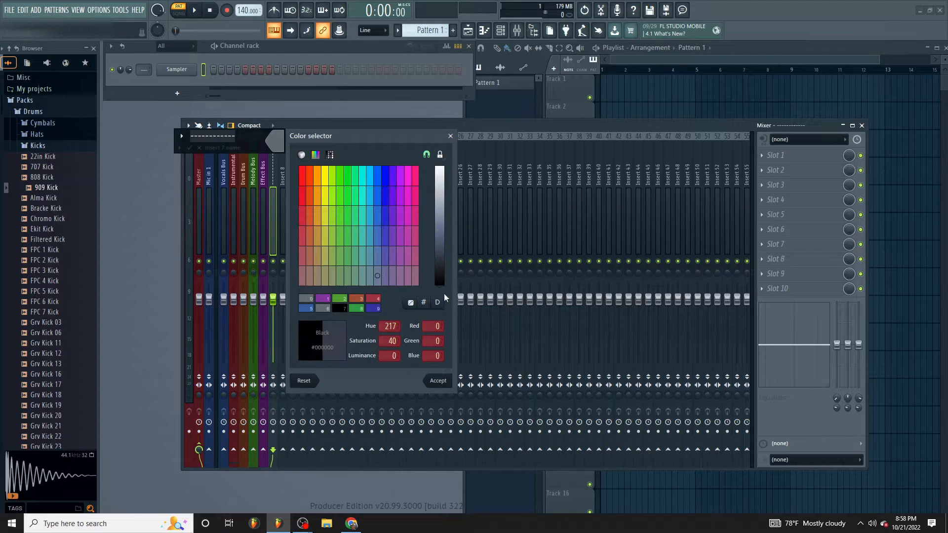
pyautogui.click(441, 380)
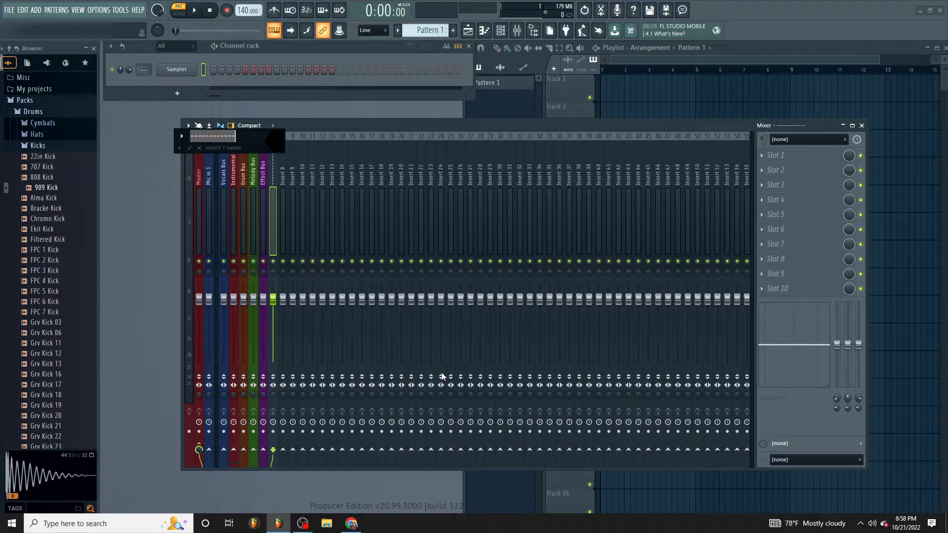
pyautogui.press('Return')
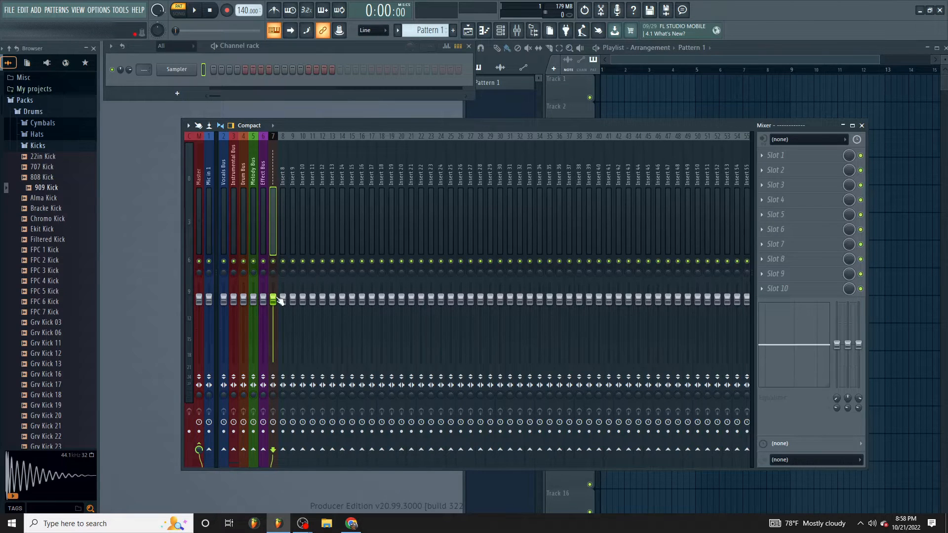
# - Lower the divider track 7 fader all the way down, mute the track and remove its routing to the Master
pyautogui.moveTo(273, 298); pyautogui.dragTo(273, 362)
pyautogui.click(273, 261)
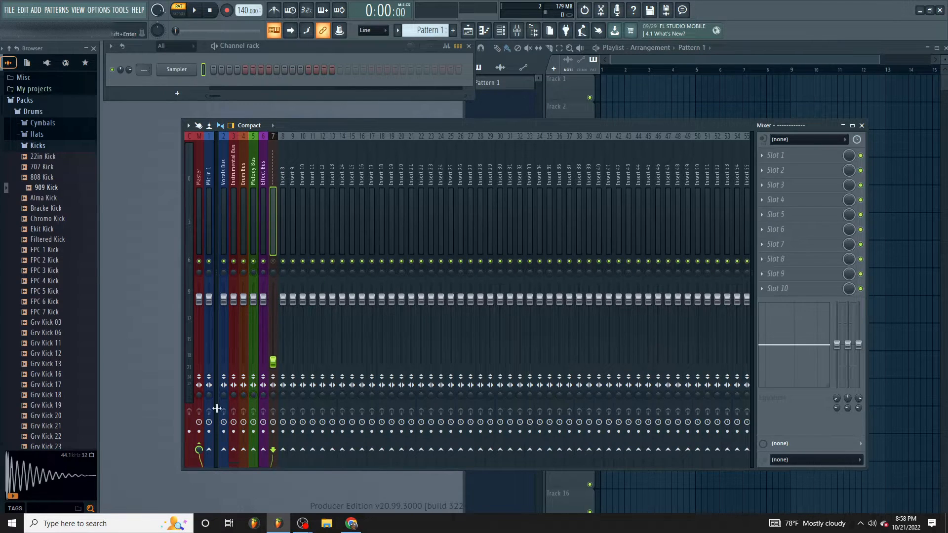
pyautogui.click(199, 449)
# - Copy the divider track 7 mixer state onto the Insert 18 track
pyautogui.rightClick(277, 134)
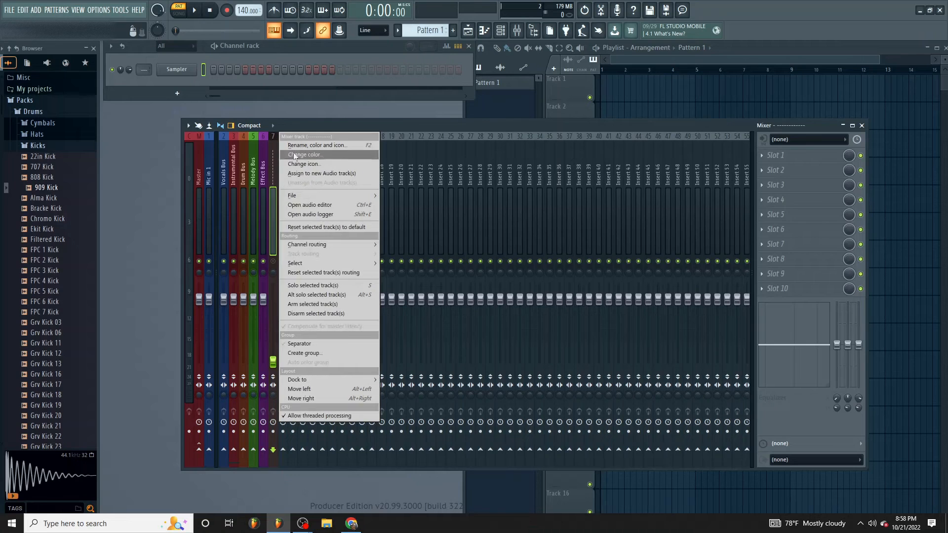
pyautogui.moveTo(308, 193)
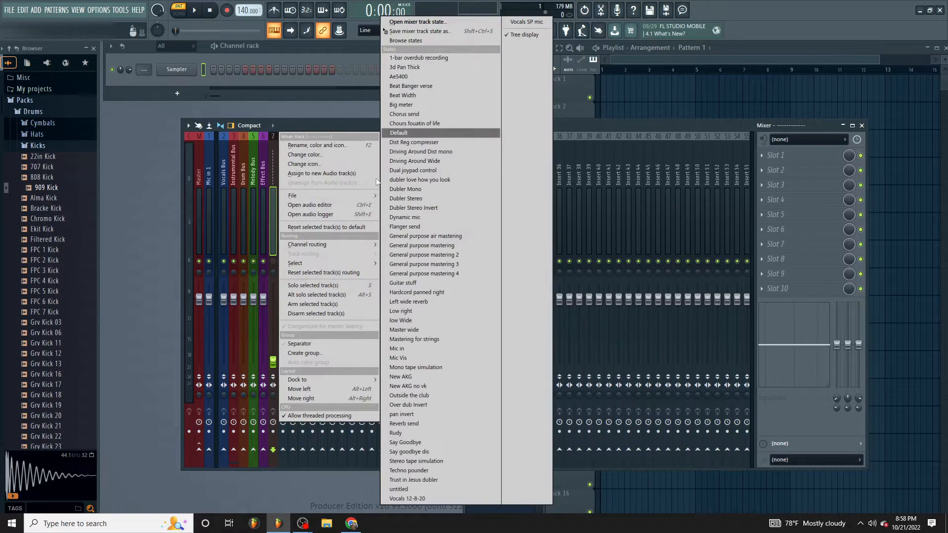
pyautogui.click(413, 29)
pyautogui.moveTo(380, 195); pyautogui.dragTo(382, 190)
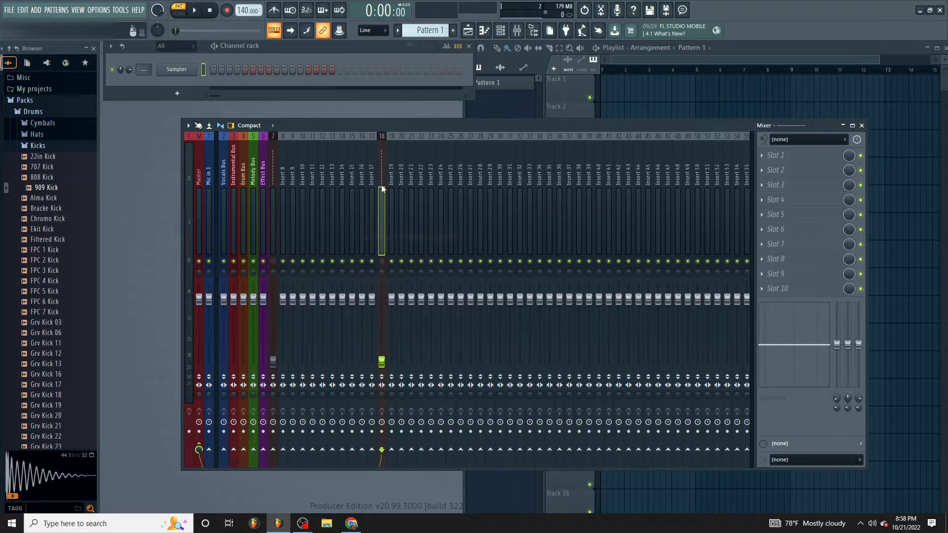
# - Copy the divider track 18 mixer state onto the Insert 29 track
pyautogui.rightClick(383, 174)
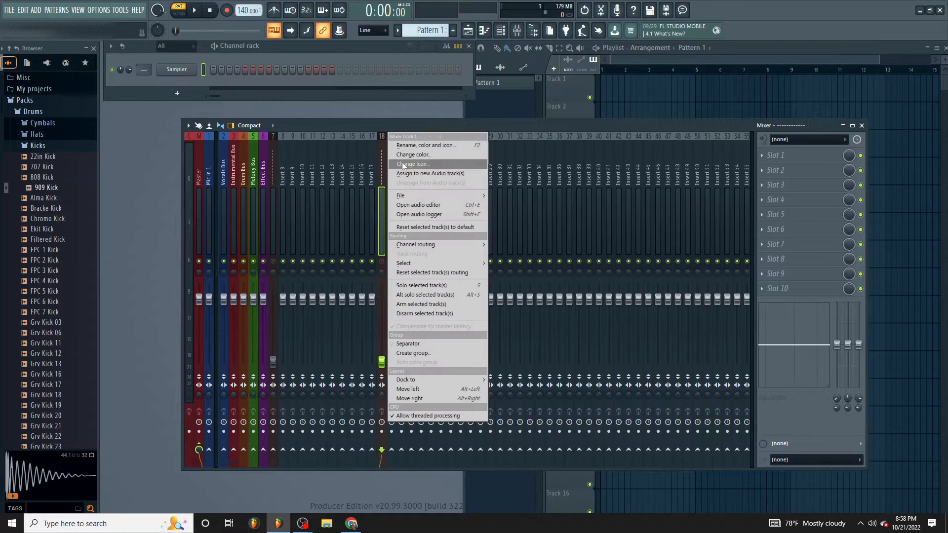
pyautogui.moveTo(436, 196)
pyautogui.click(528, 30)
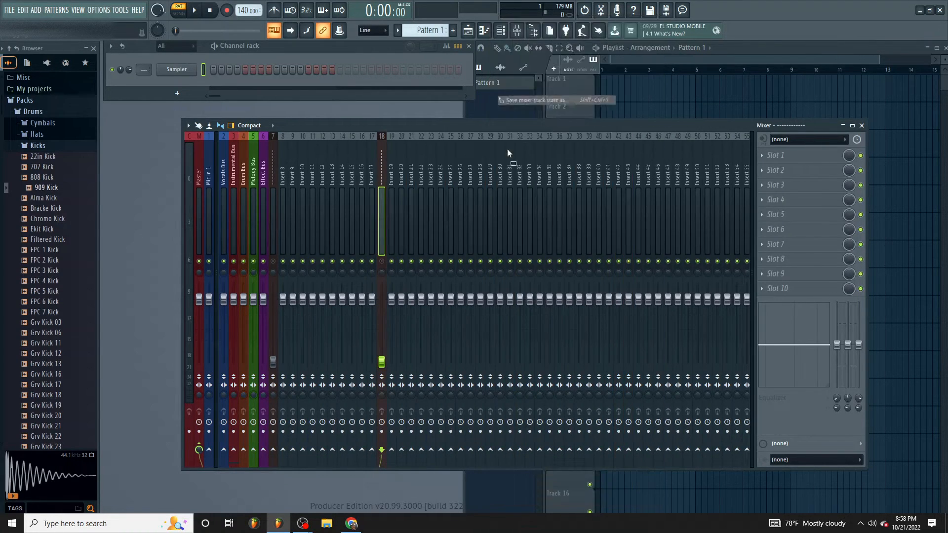
pyautogui.click(491, 173)
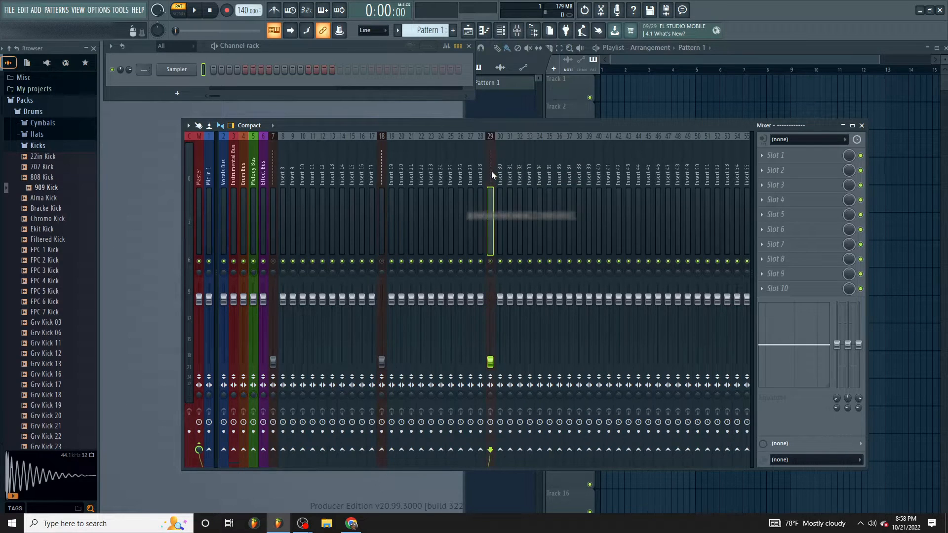
# - Copy the divider track 29 mixer state onto the Insert 39 track
pyautogui.rightClick(488, 165)
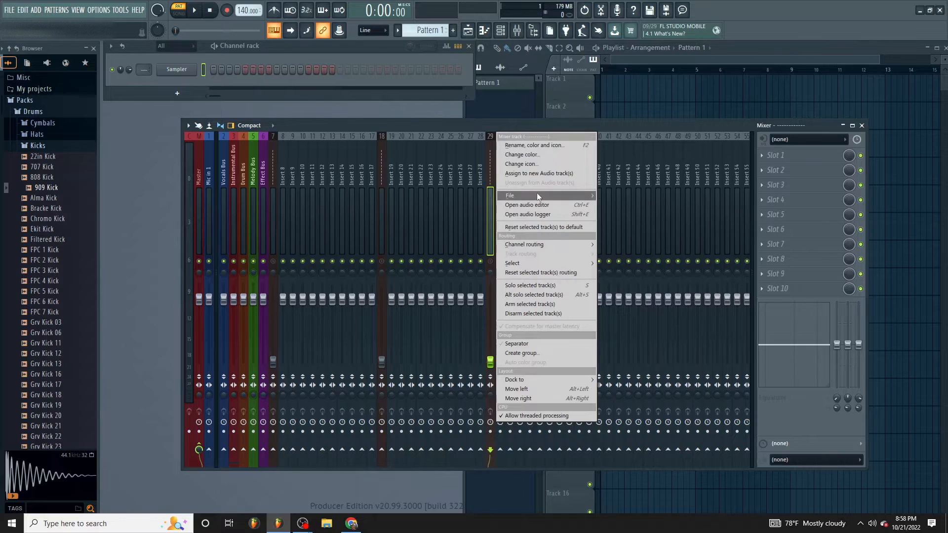
pyautogui.moveTo(537, 193)
pyautogui.click(642, 34)
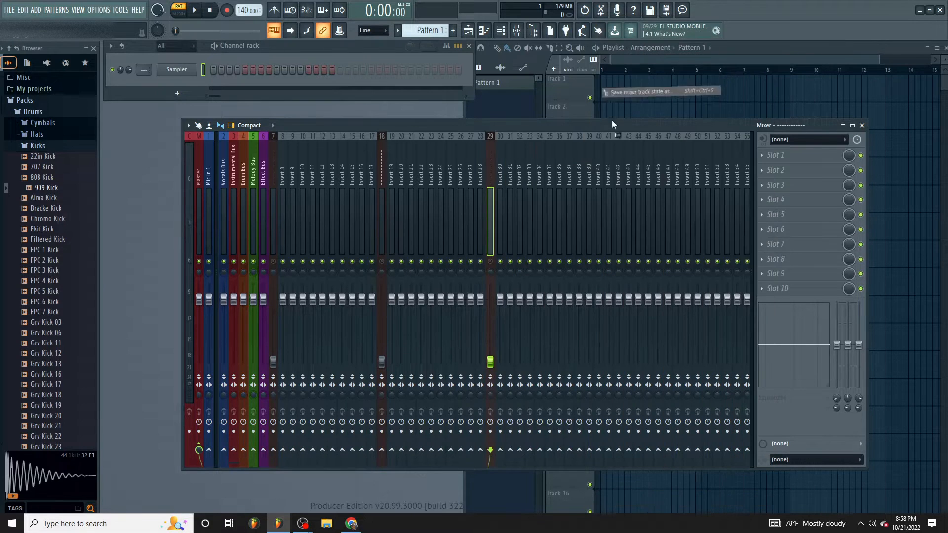
pyautogui.click(588, 175)
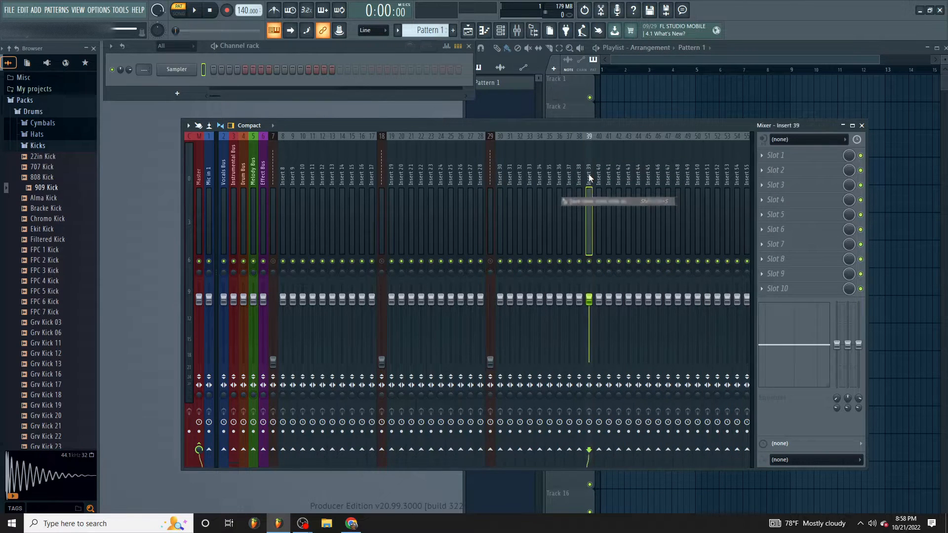
# - Select the Drum Bus and Melody Bus tracks together and route them only to the Instrumental Bus
pyautogui.click(254, 172)
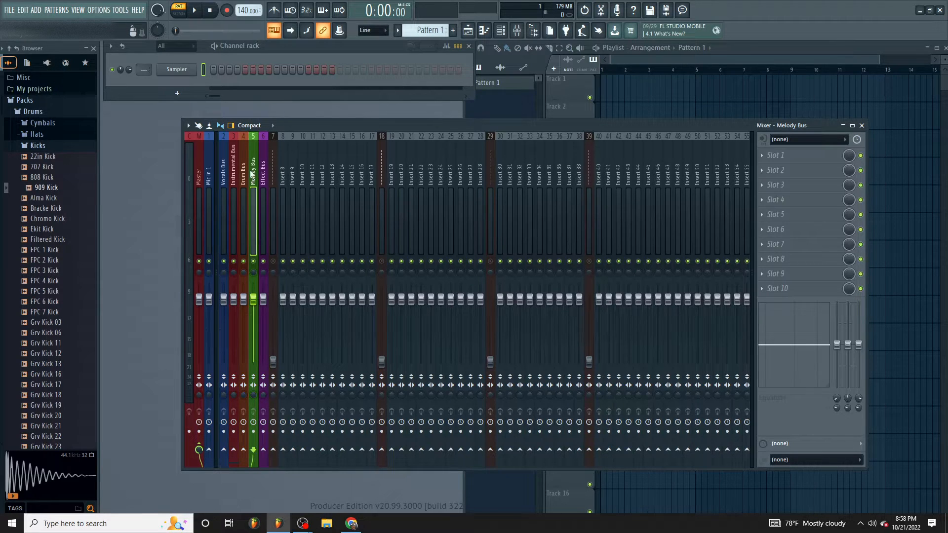
pyautogui.keyDown('ctrl'); pyautogui.click(244, 169); pyautogui.keyUp('ctrl')
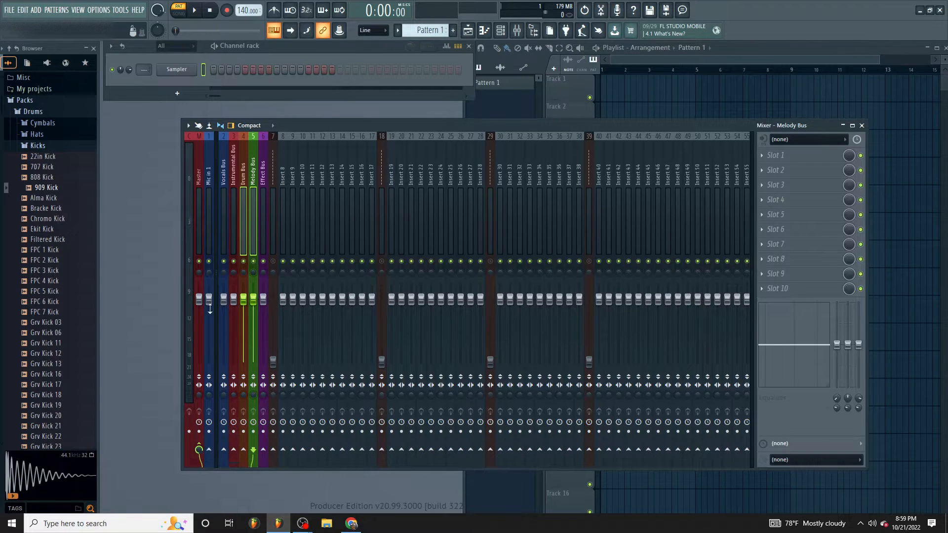
pyautogui.click(234, 450)
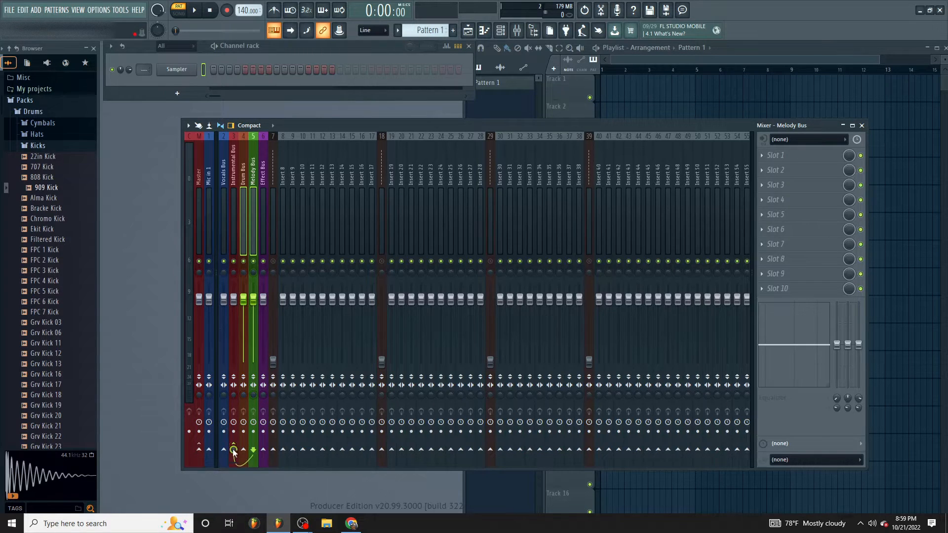
# - Check the output routing of the Drum, Melody, Instrumental and Vocals Bus tracks one after another
pyautogui.click(247, 200)
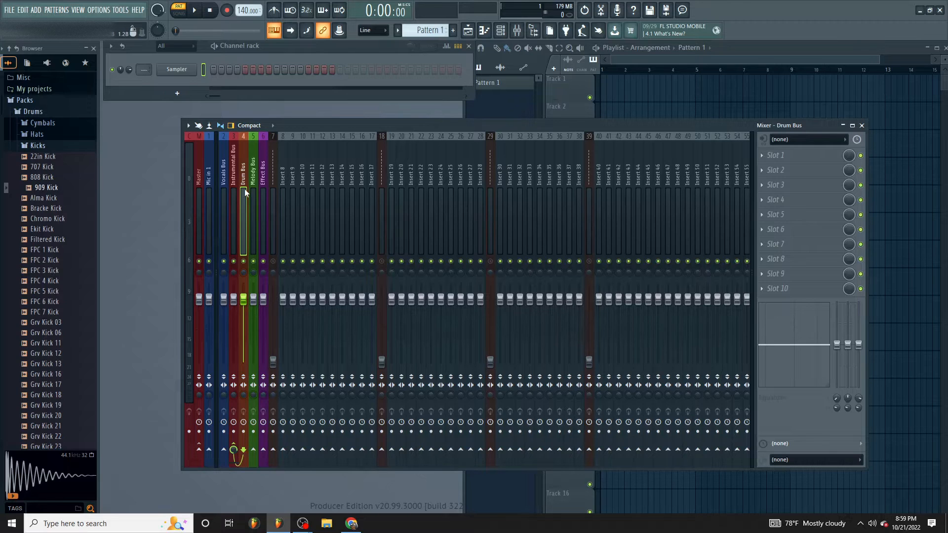
pyautogui.click(251, 186)
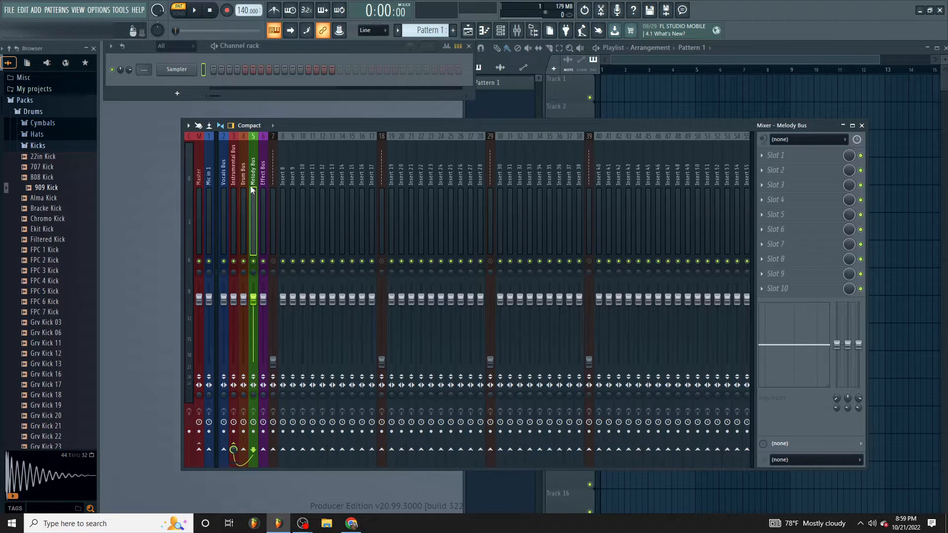
pyautogui.click(236, 158)
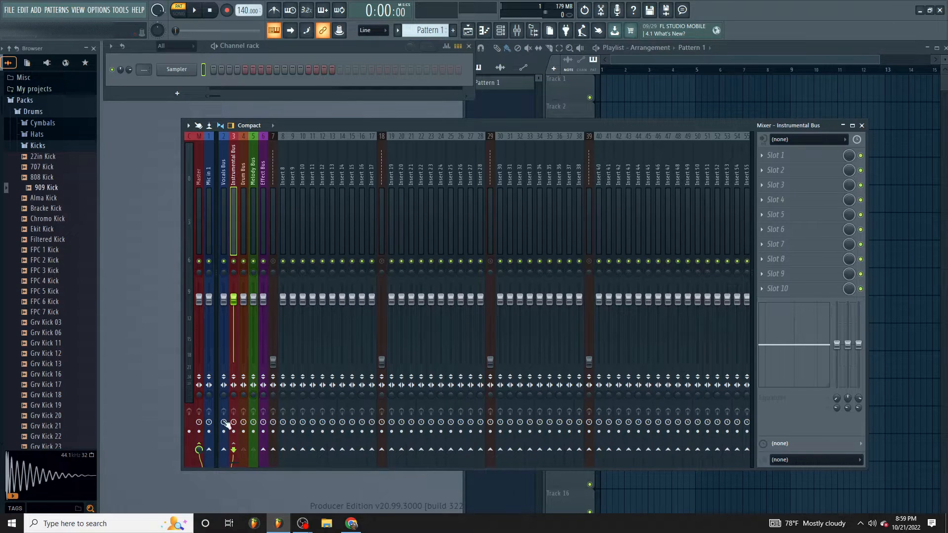
pyautogui.click(220, 215)
pyautogui.click(229, 217)
pyautogui.click(223, 215)
pyautogui.click(252, 206)
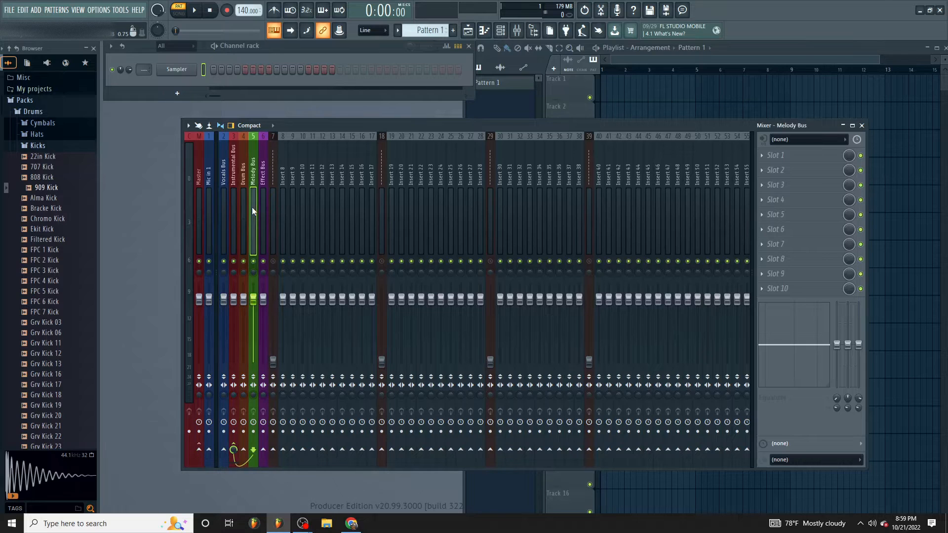
# - Rename the Insert 8 track, directly after the first divider, as Vocals
pyautogui.click(259, 208)
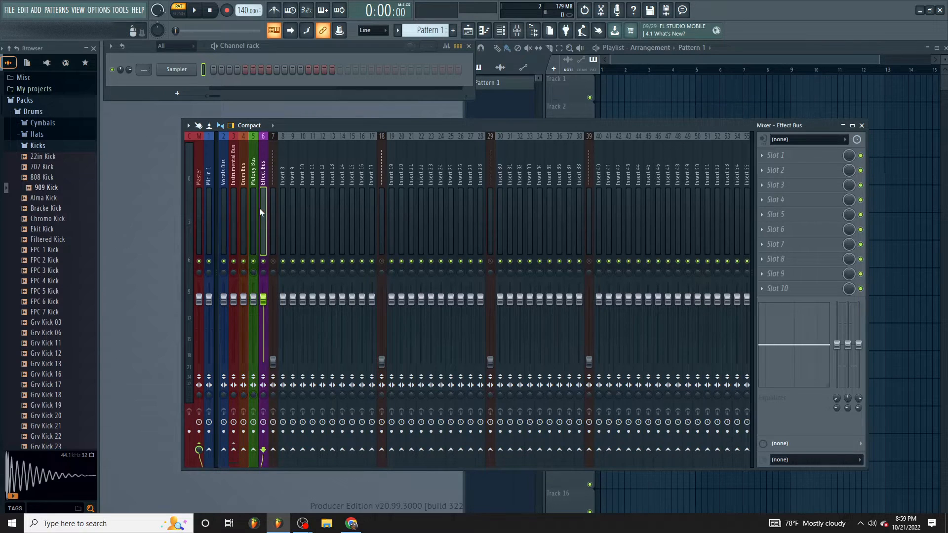
pyautogui.click(281, 192)
pyautogui.rightClick(281, 192)
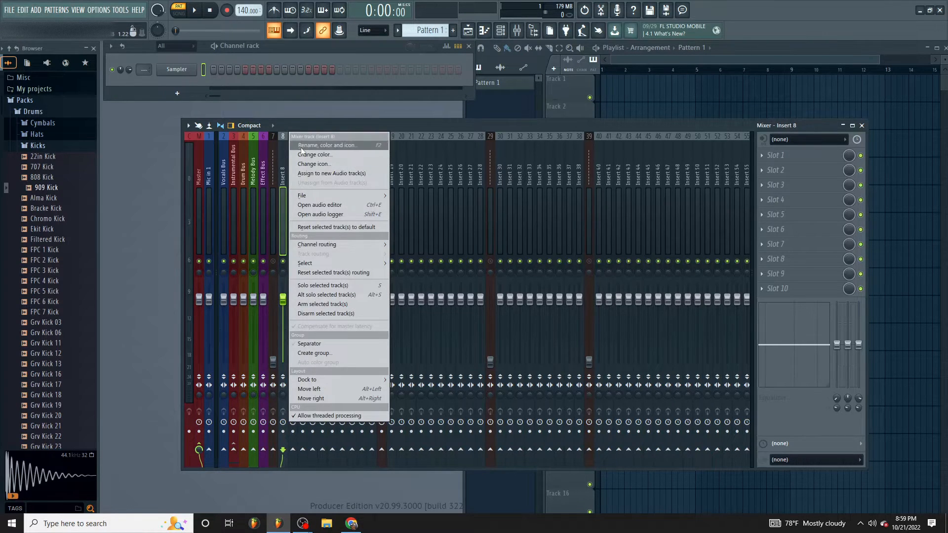
pyautogui.click(309, 147)
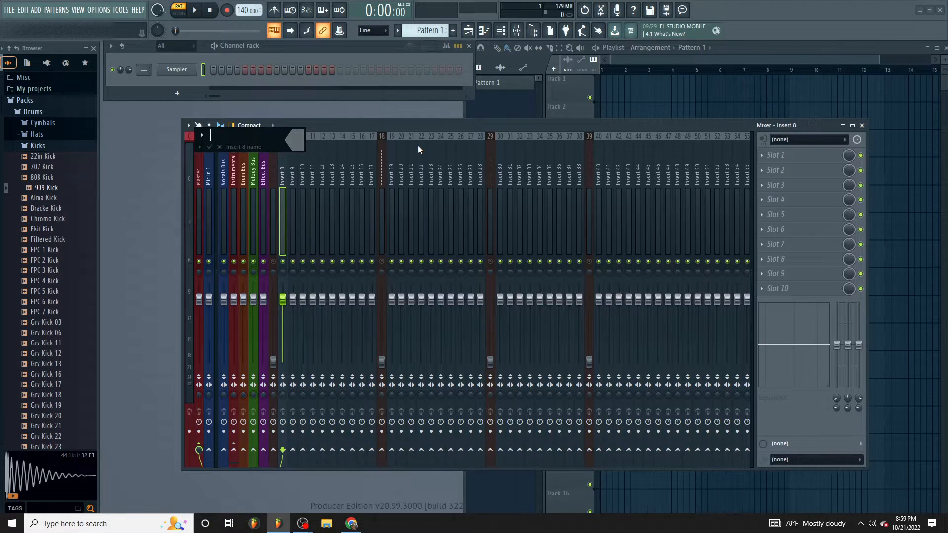
pyautogui.write('ls')
pyautogui.press('Return')
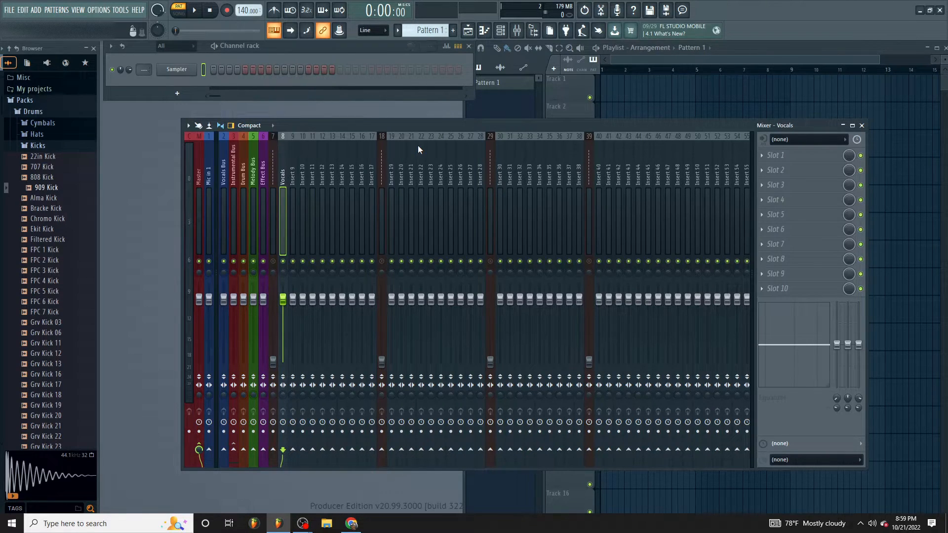
# - Turn on the color selector's lock and set the Vocals track's color to blue
pyautogui.rightClick(283, 162)
pyautogui.click(303, 147)
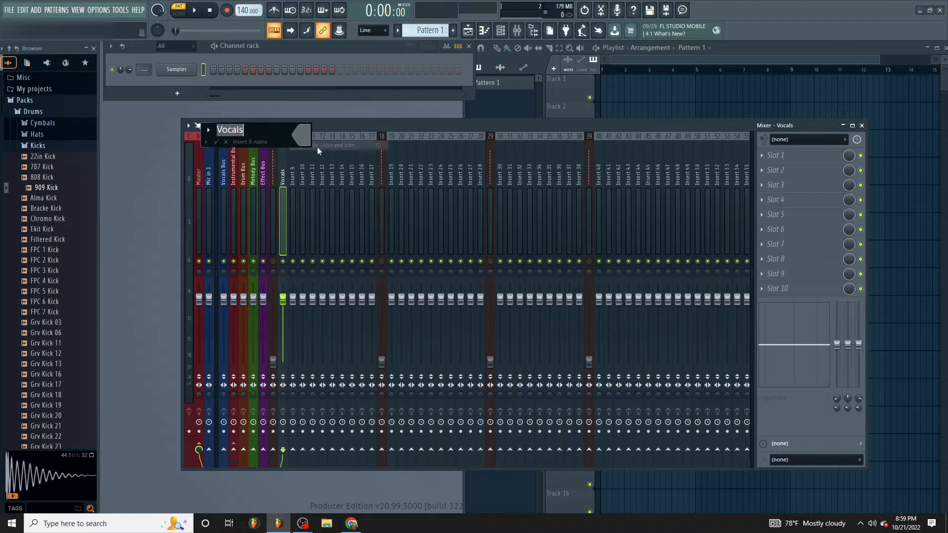
pyautogui.click(305, 131)
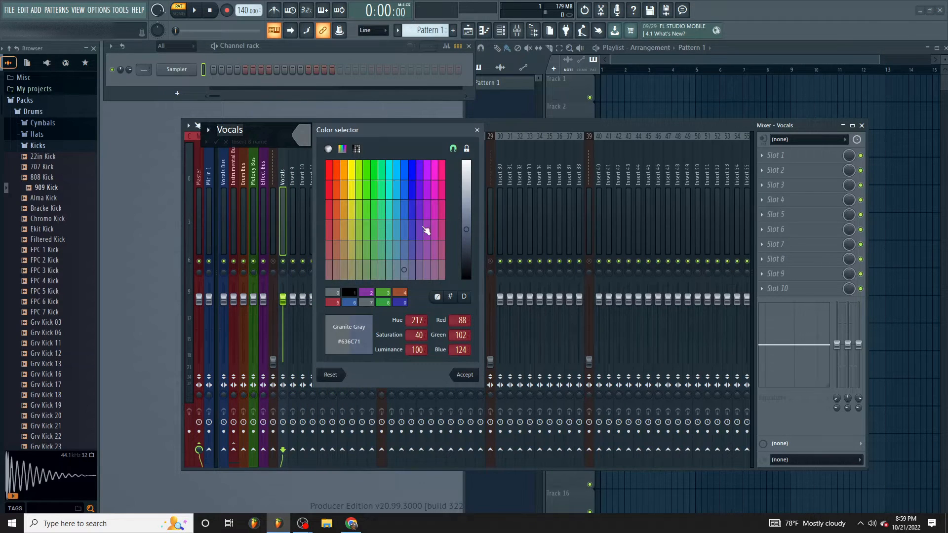
pyautogui.click(467, 148)
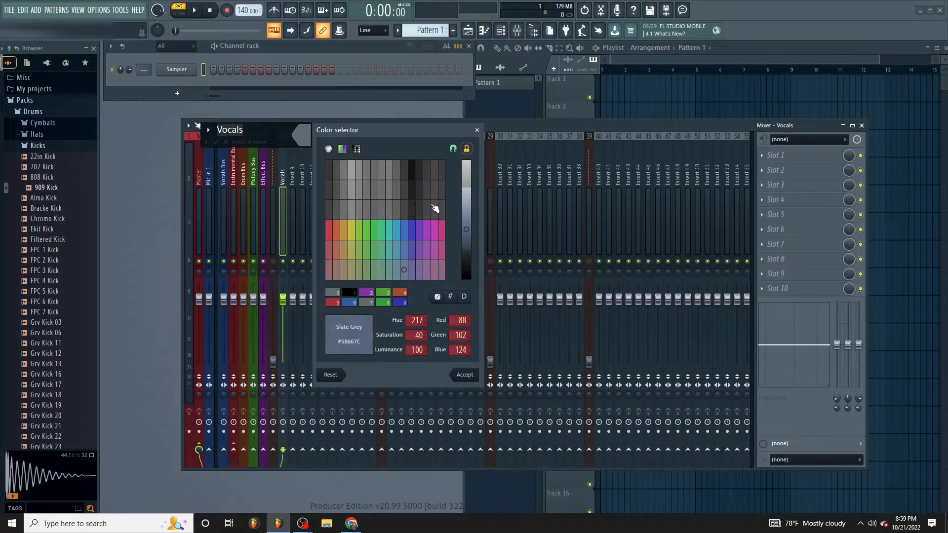
pyautogui.click(406, 231)
pyautogui.press('Return')
pyautogui.press('Return')
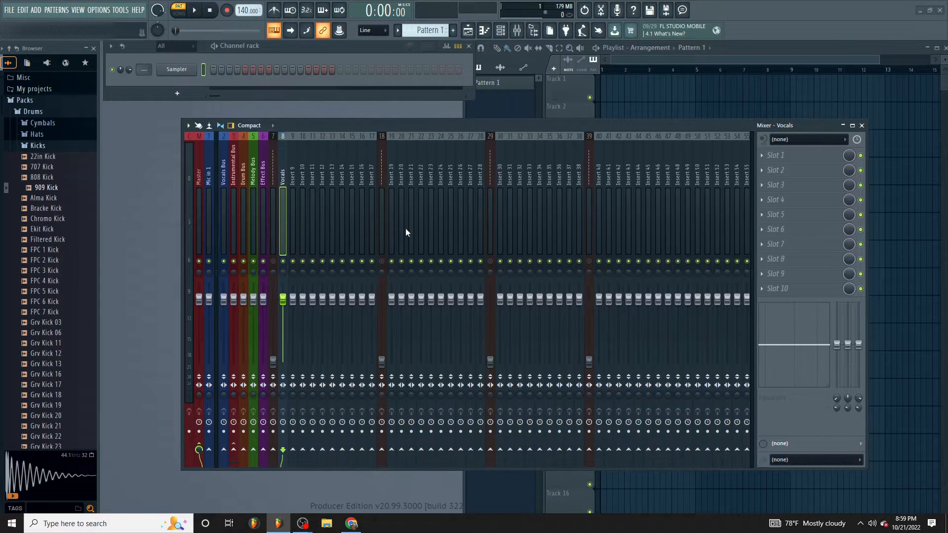
# - Blank the name of the Insert 9 track and color it the same blue as the Vocals track
pyautogui.rightClick(291, 152)
pyautogui.click(324, 144)
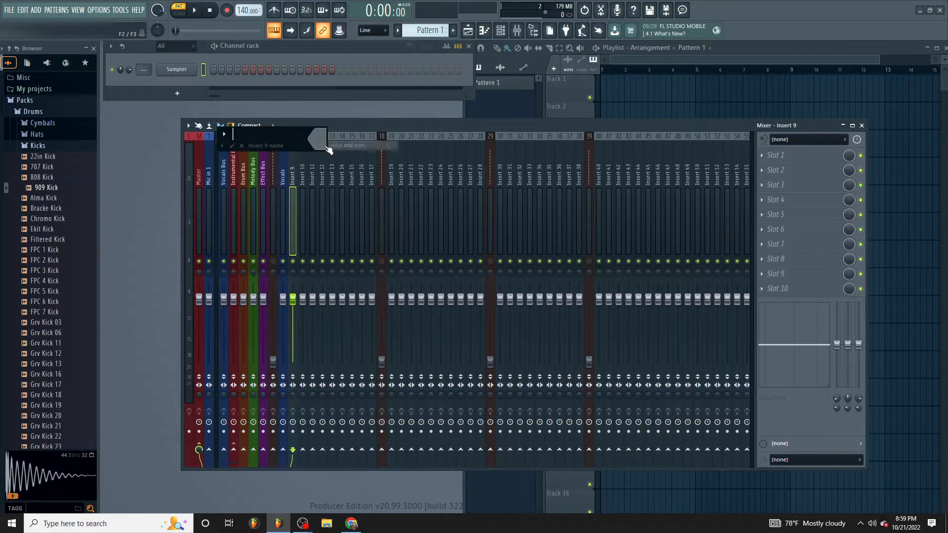
pyautogui.press('Return')
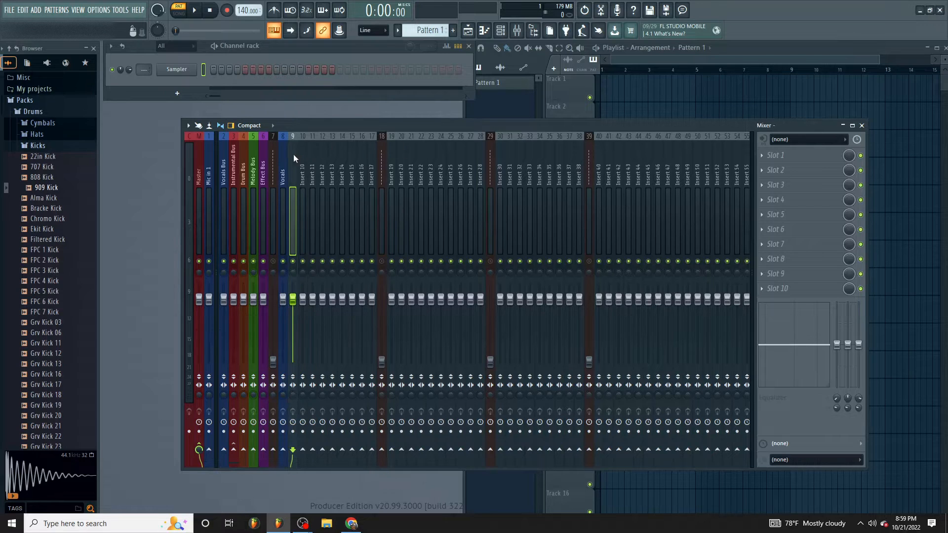
pyautogui.rightClick(294, 151)
pyautogui.click(304, 146)
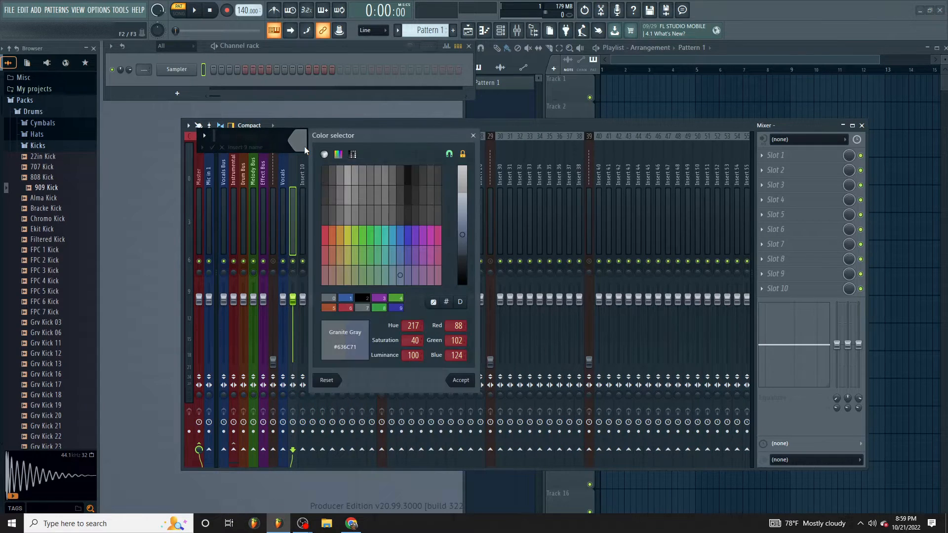
pyautogui.click(403, 236)
pyautogui.click(453, 380)
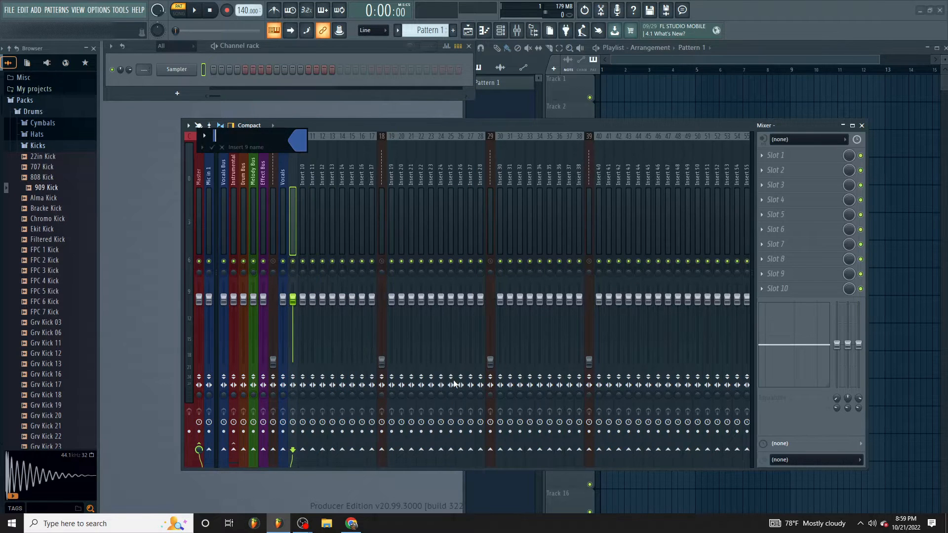
pyautogui.press('Return')
pyautogui.press('Return')
pyautogui.press('Return')
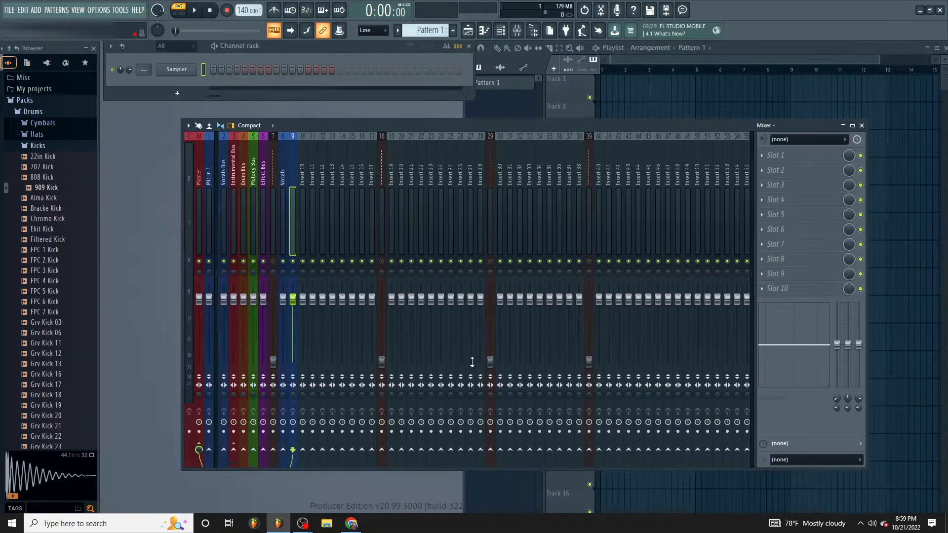
# - Copy the mixer state of the unnamed blue track 9 onward so tracks 10, 11 and 12 match it
pyautogui.rightClick(292, 176)
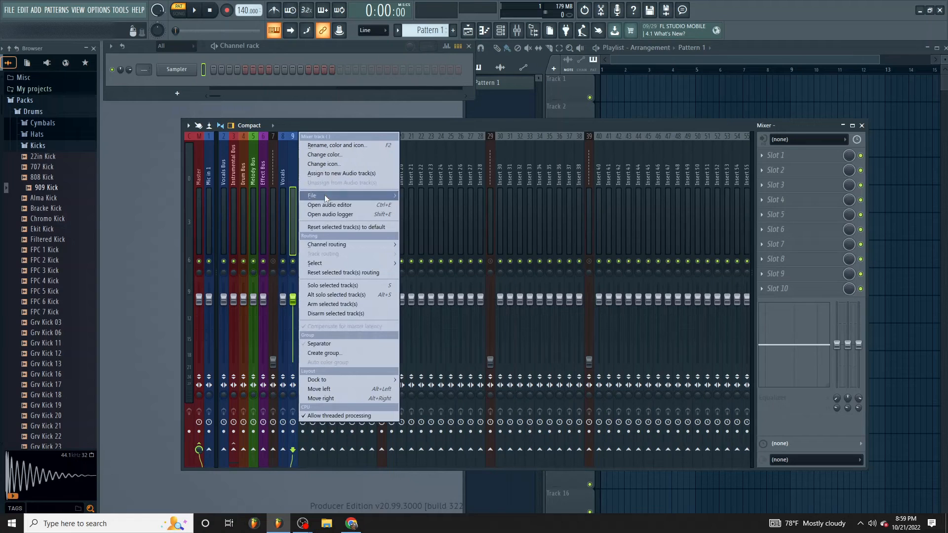
pyautogui.moveTo(324, 194)
pyautogui.moveTo(429, 32); pyautogui.dragTo(304, 161)
pyautogui.rightClick(307, 135)
pyautogui.moveTo(324, 196)
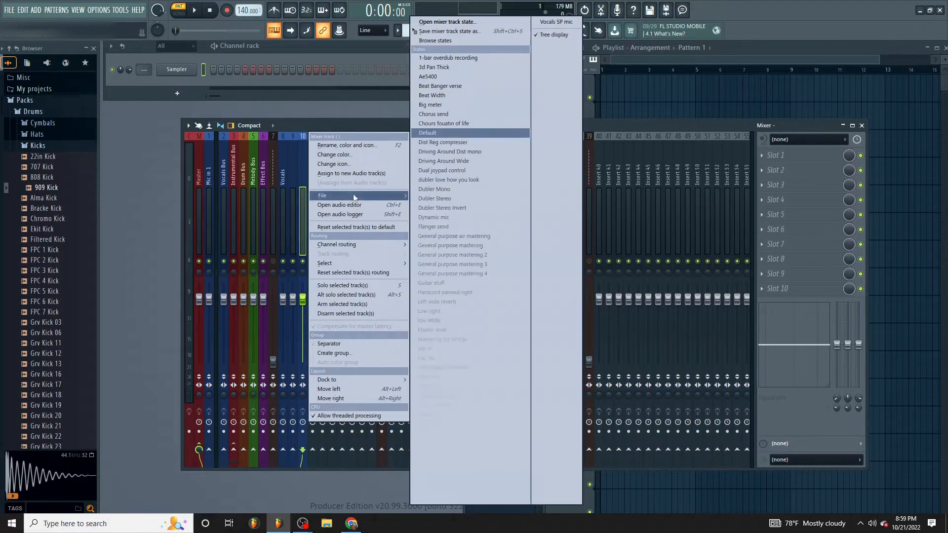
pyautogui.moveTo(460, 31); pyautogui.dragTo(313, 162)
pyautogui.rightClick(313, 163)
pyautogui.moveTo(331, 196)
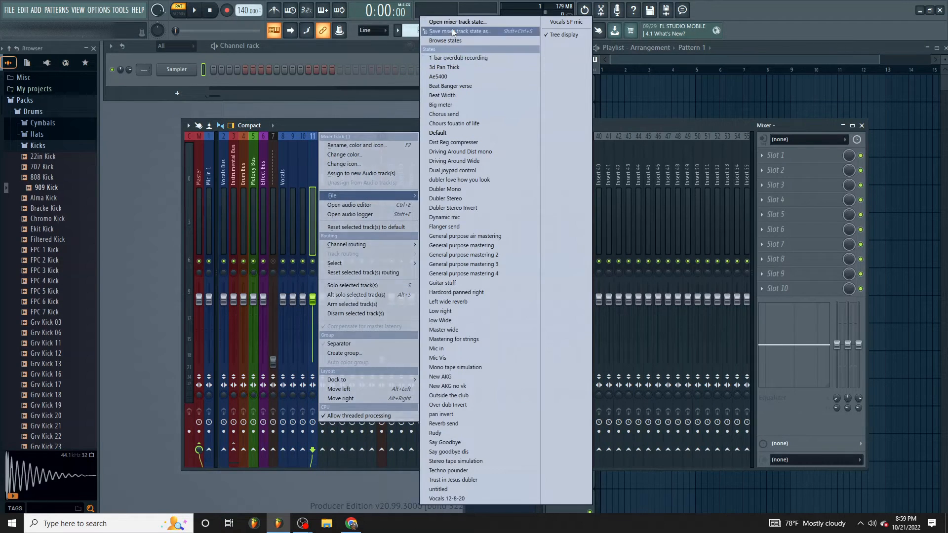
pyautogui.moveTo(452, 28); pyautogui.dragTo(323, 171)
pyautogui.rightClick(323, 171)
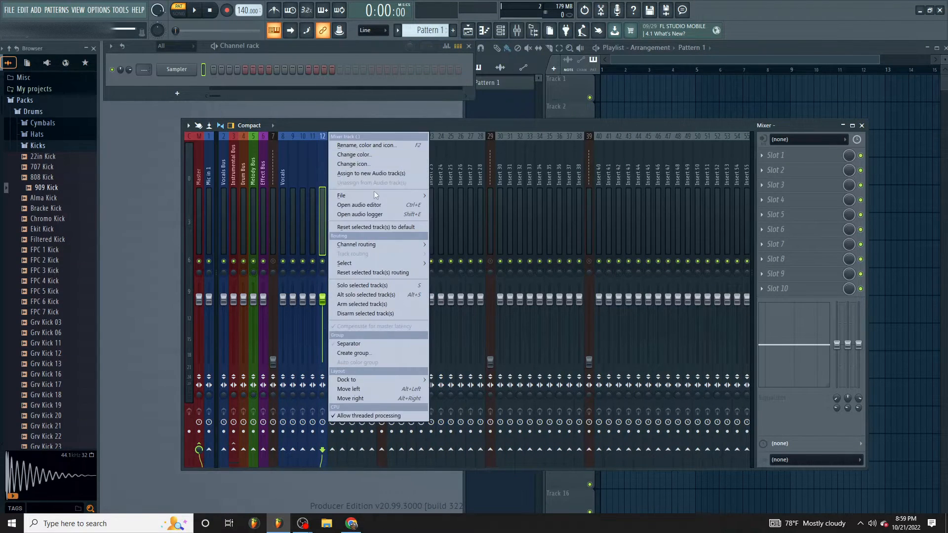
pyautogui.moveTo(381, 197)
pyautogui.click(324, 159)
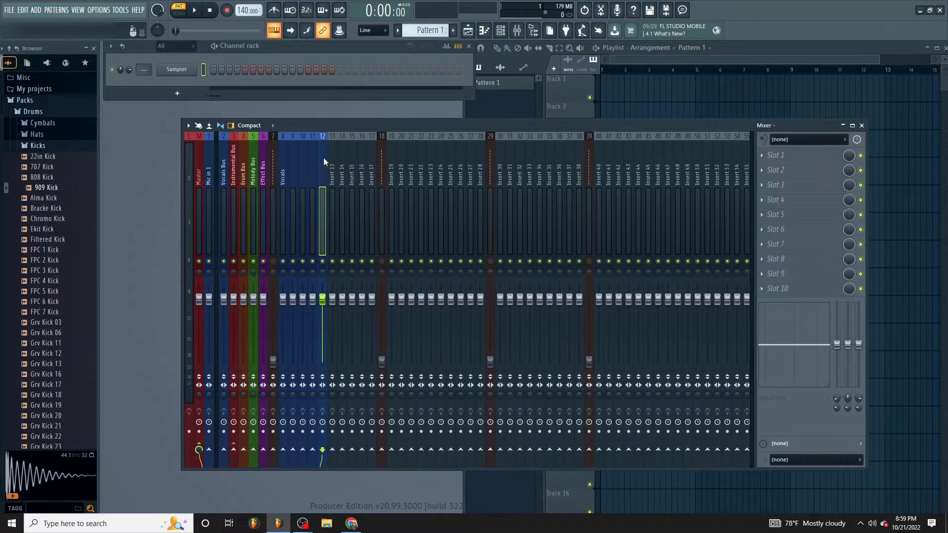
# - Select the Insert 13 to Insert 17 tracks together, blank their names and color them Steel Blue (#355D9F)
pyautogui.moveTo(328, 164); pyautogui.dragTo(368, 176)
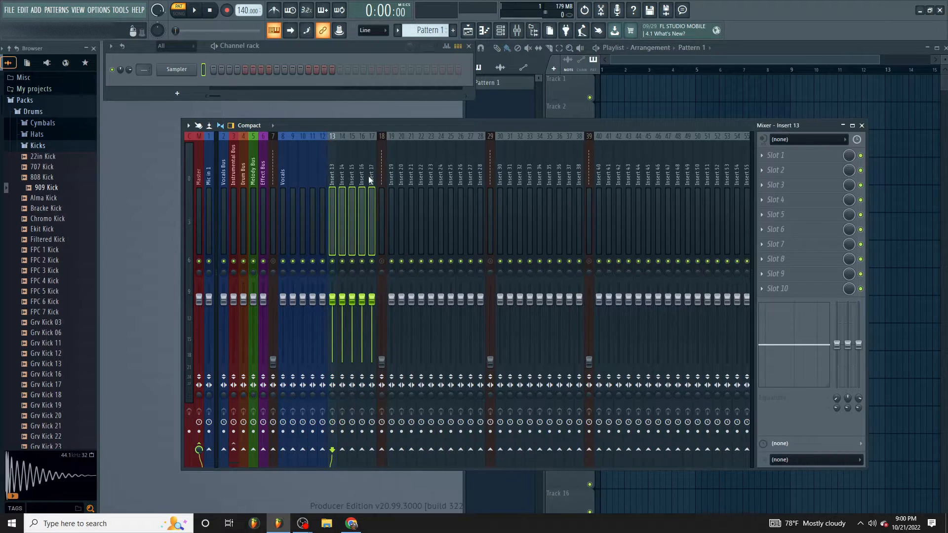
pyautogui.rightClick(371, 180)
pyautogui.click(386, 145)
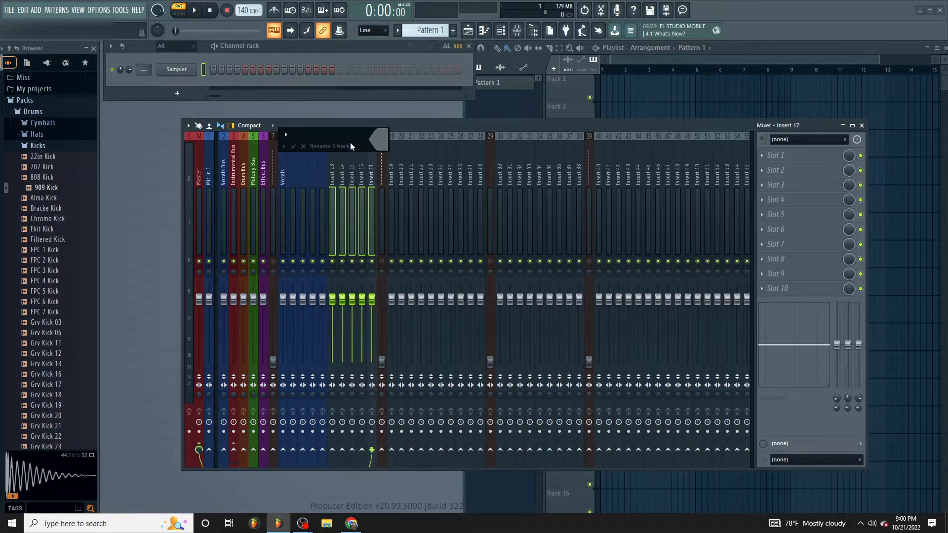
pyautogui.click(375, 142)
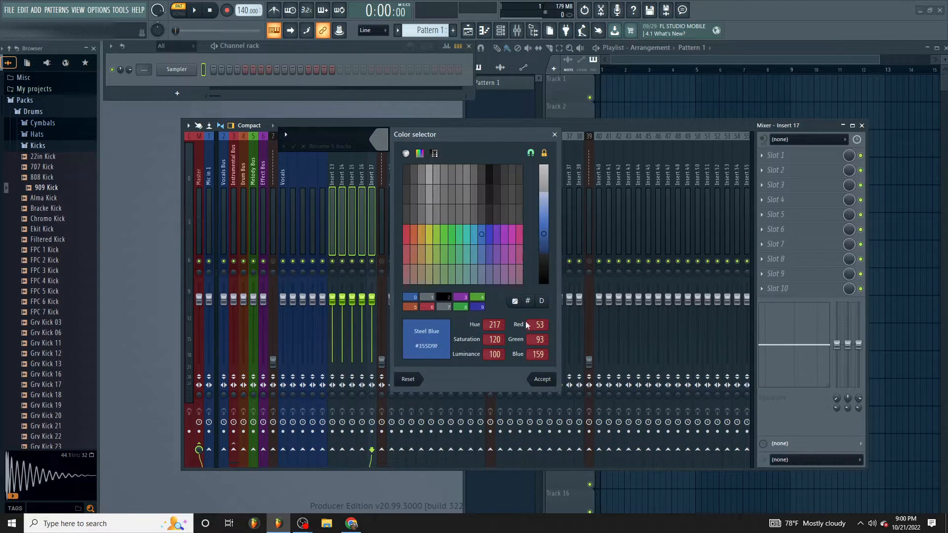
pyautogui.click(543, 381)
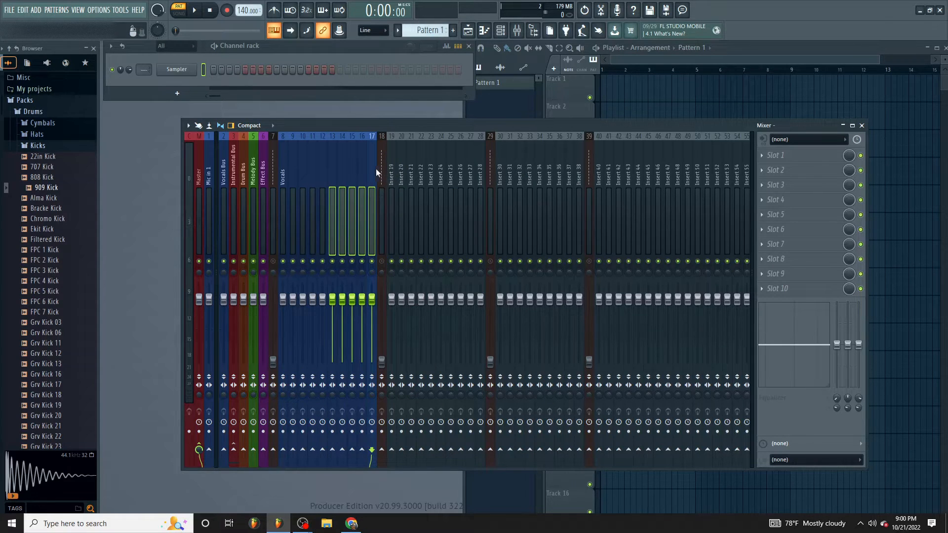
# - Select the blue tracks 8 to 17 together and route them to the Vocals Bus
pyautogui.moveTo(374, 173); pyautogui.dragTo(283, 174)
pyautogui.moveTo(283, 175); pyautogui.dragTo(373, 185)
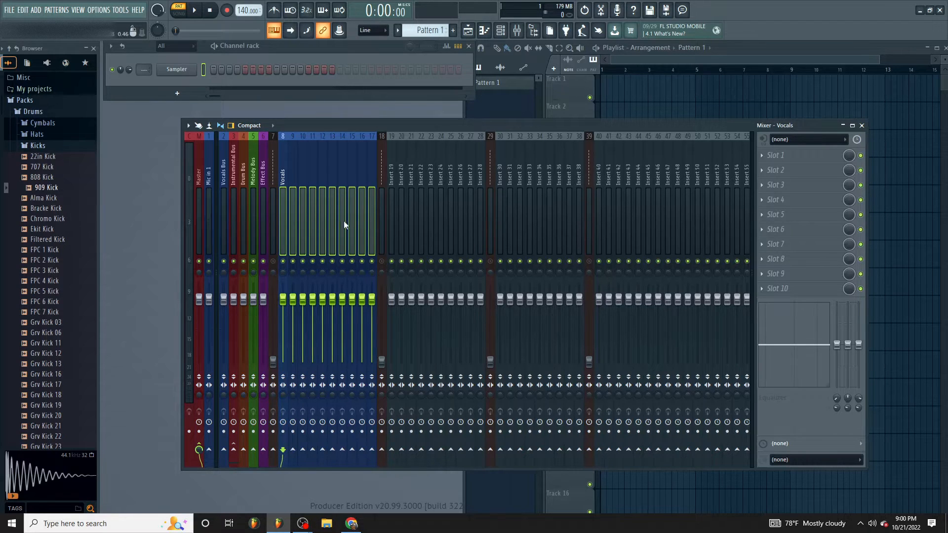
pyautogui.click(223, 450)
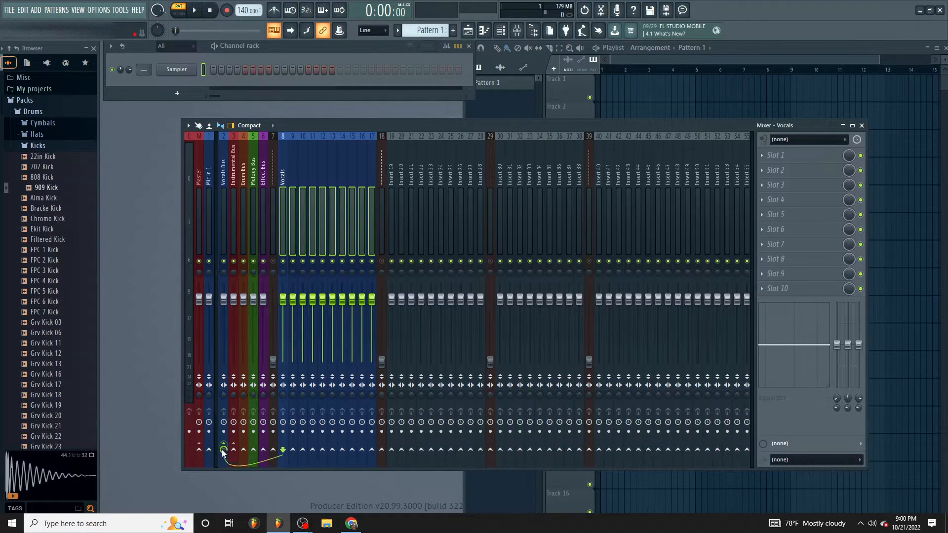
pyautogui.click(341, 207)
# - Select the Insert 19 to Insert 28 tracks together, blank their names and color them orange
pyautogui.moveTo(394, 185); pyautogui.dragTo(475, 194)
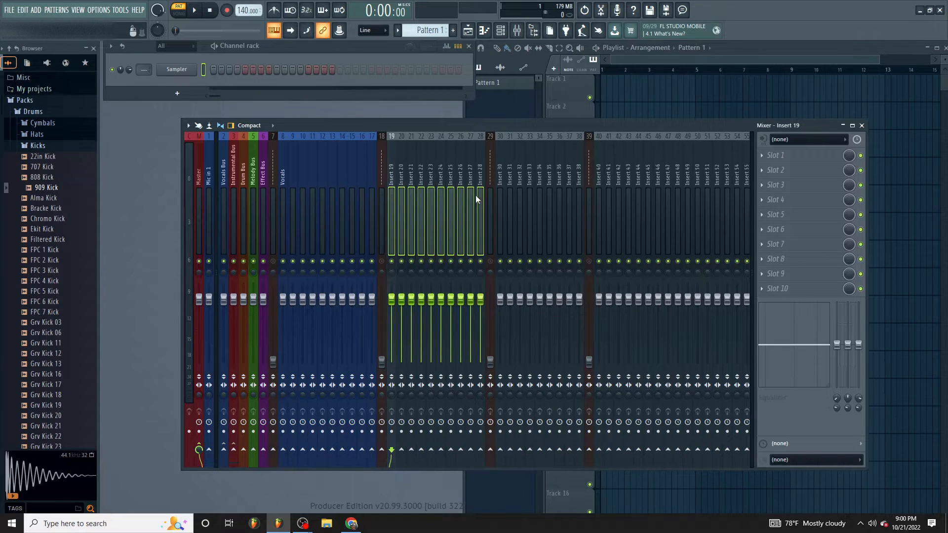
pyautogui.rightClick(447, 191)
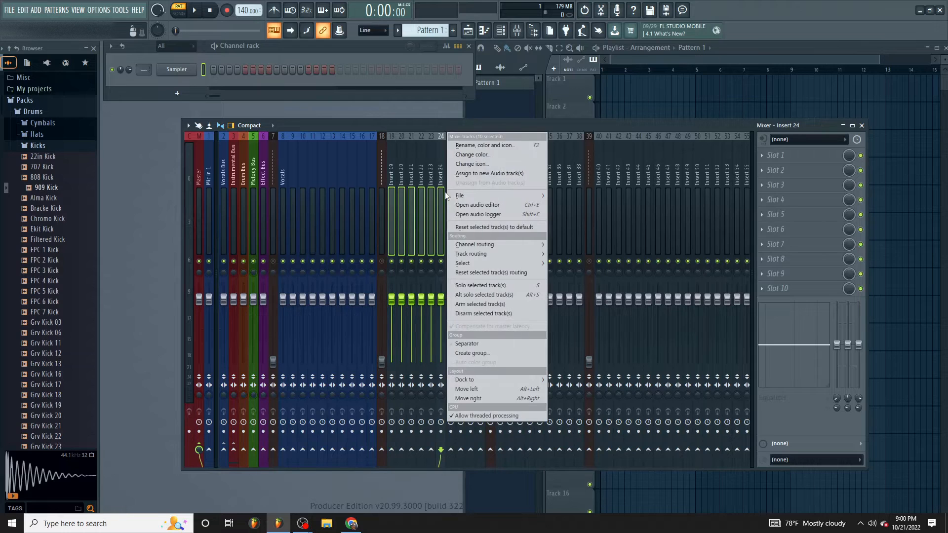
pyautogui.click(465, 146)
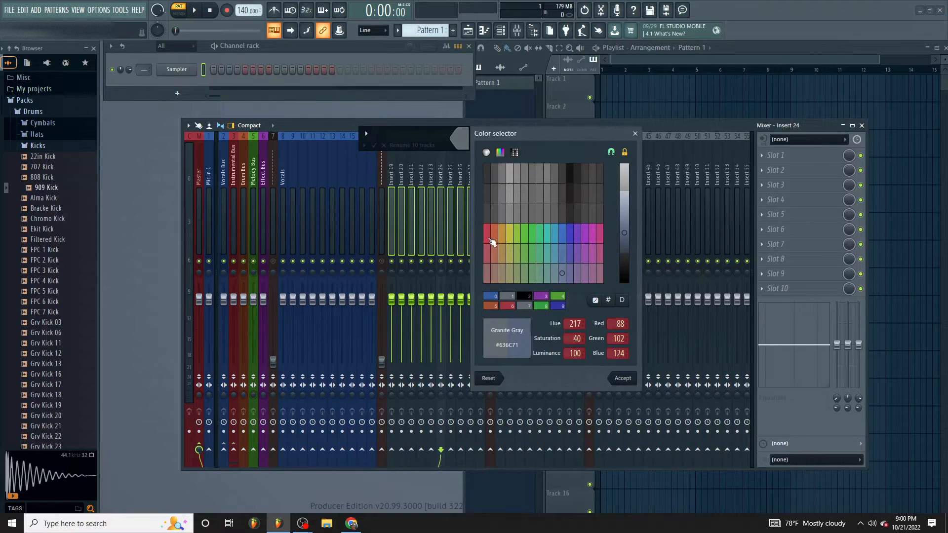
pyautogui.click(495, 233)
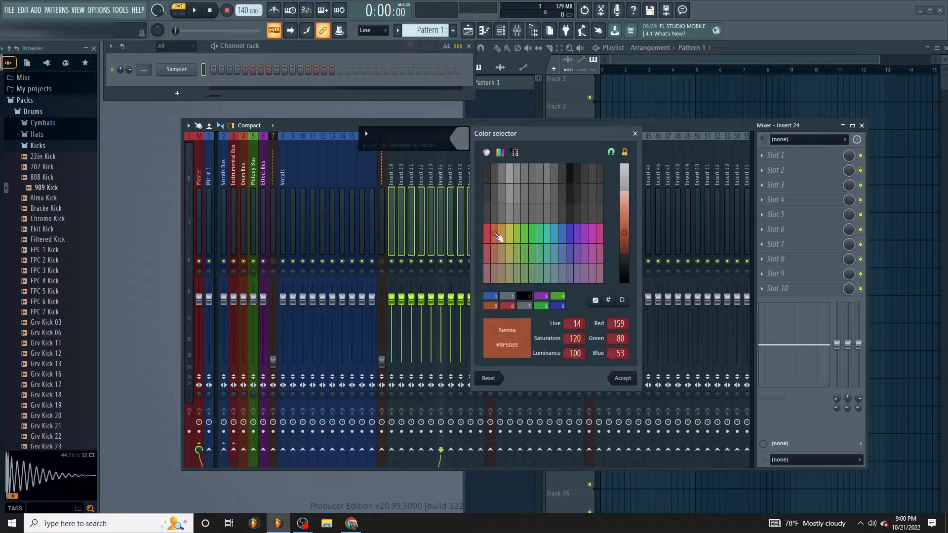
pyautogui.press('Return')
pyautogui.press('Return')
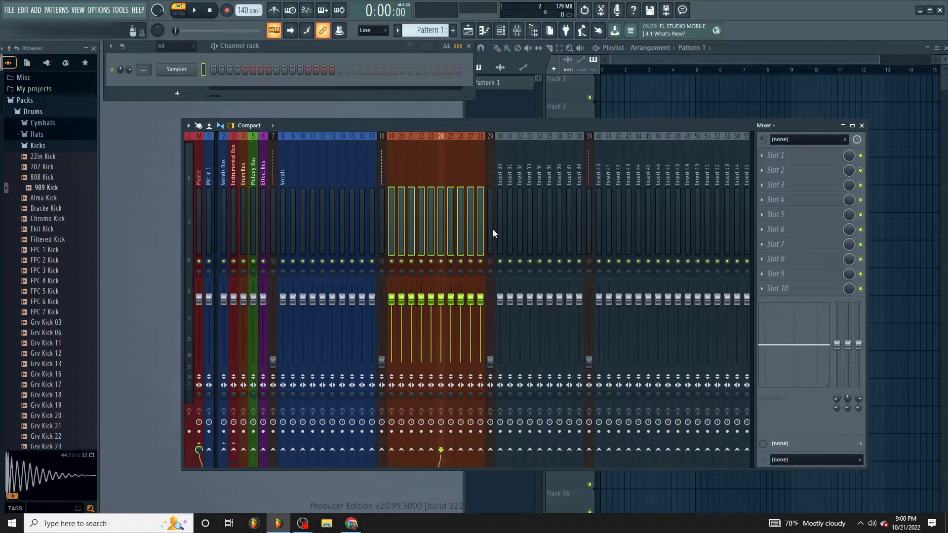
# - Select the Insert 30 to Insert 38 tracks together, blank their names and color them Forest Green (#359F42)
pyautogui.rightClick(501, 188)
pyautogui.click(499, 187)
pyautogui.moveTo(499, 187); pyautogui.dragTo(579, 188)
pyautogui.rightClick(579, 188)
pyautogui.click(598, 145)
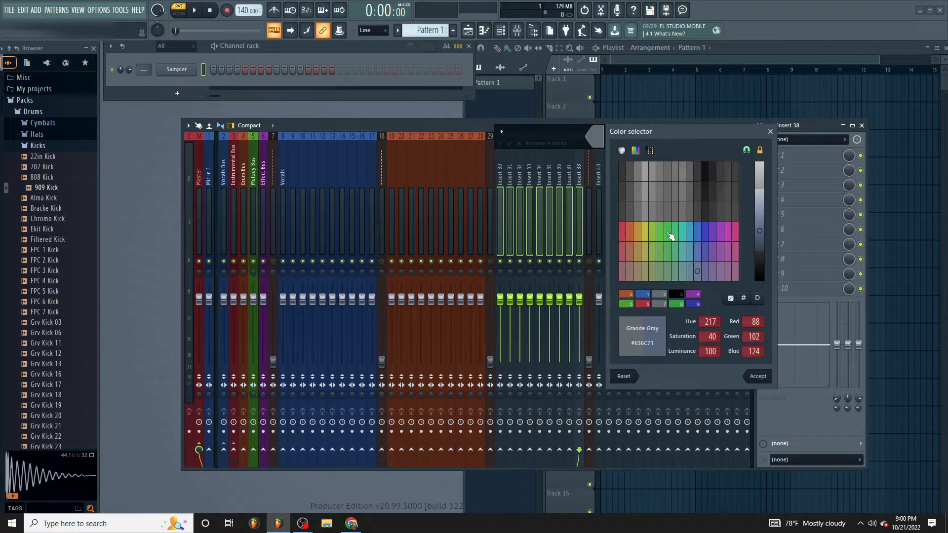
pyautogui.click(668, 232)
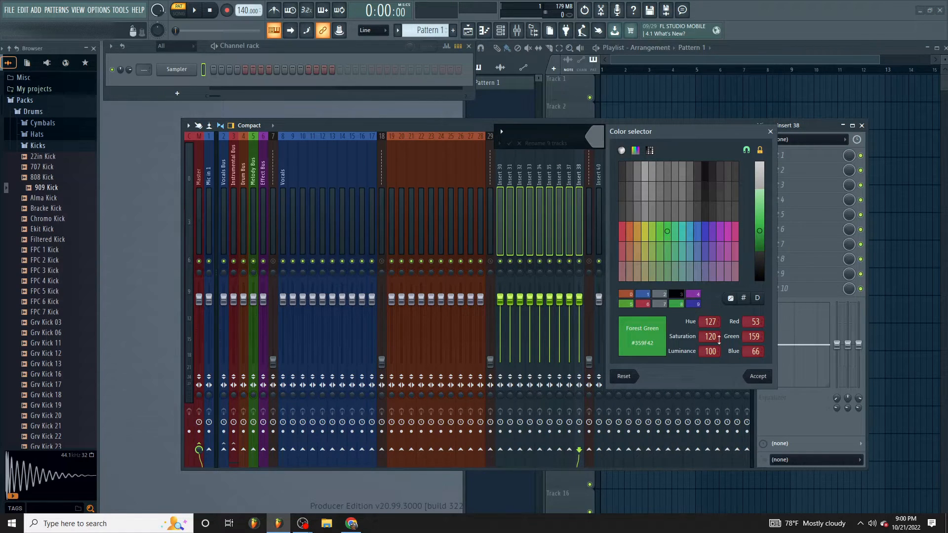
pyautogui.click(760, 376)
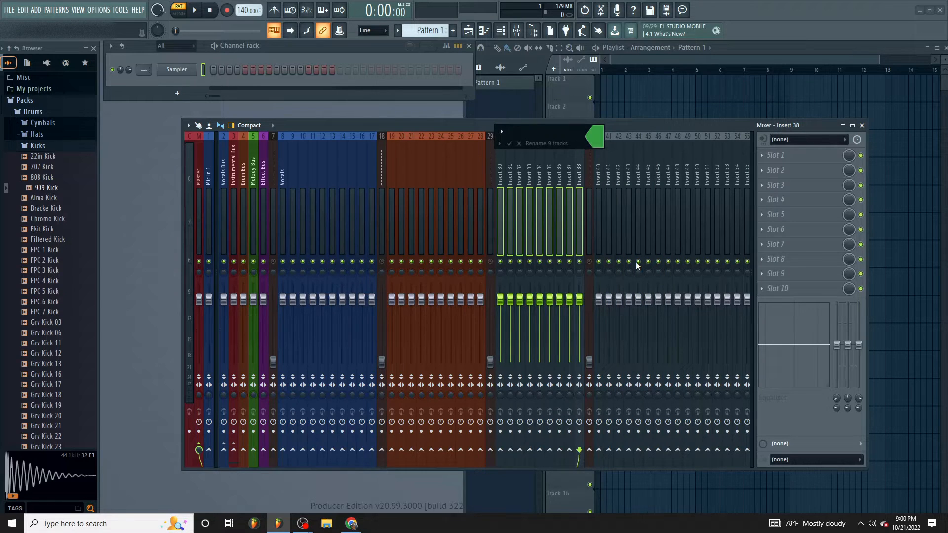
pyautogui.press('Return')
pyautogui.click(600, 181)
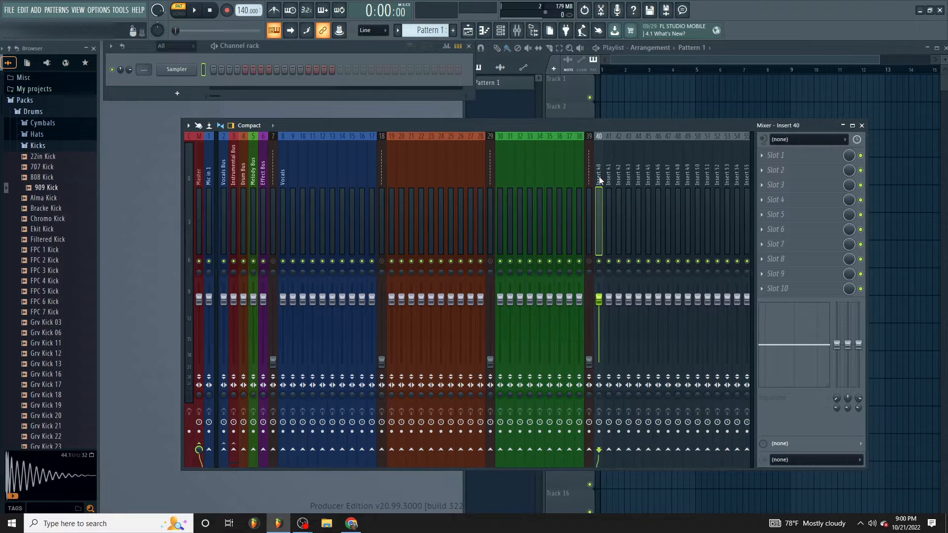
pyautogui.doubleClick(599, 180)
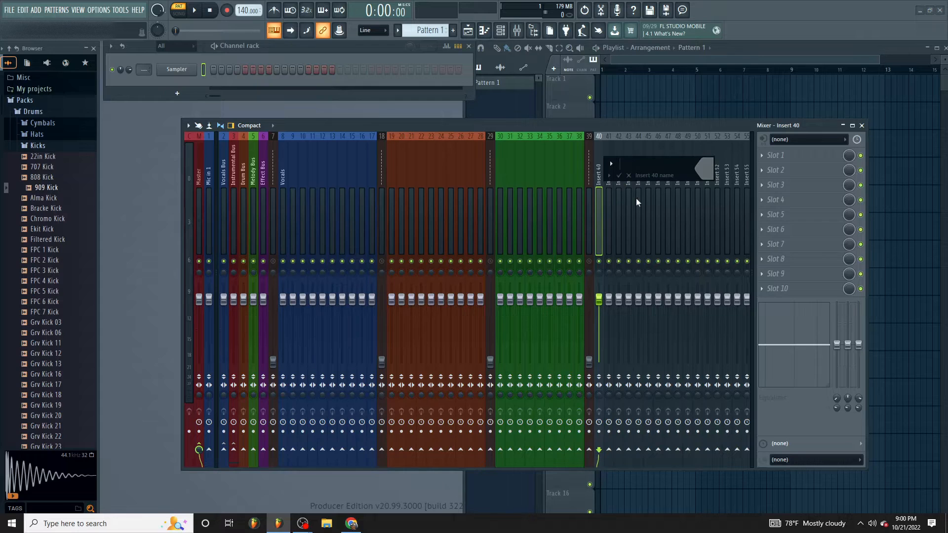
pyautogui.press('Escape')
# - Select the Insert 40 to Insert 47 tracks together, blank their names and color them Purple (#84359F)
pyautogui.moveTo(600, 164); pyautogui.dragTo(671, 176)
pyautogui.rightClick(671, 176)
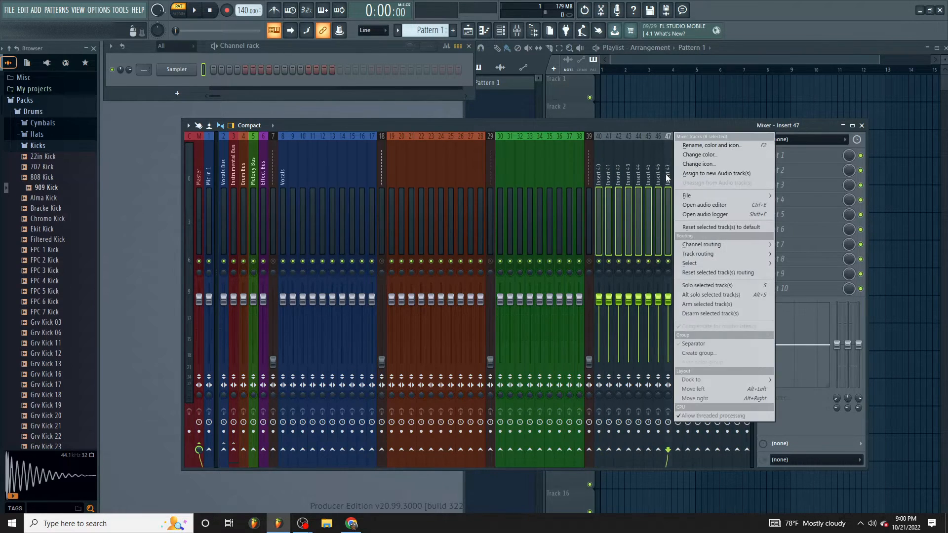
pyautogui.click(692, 145)
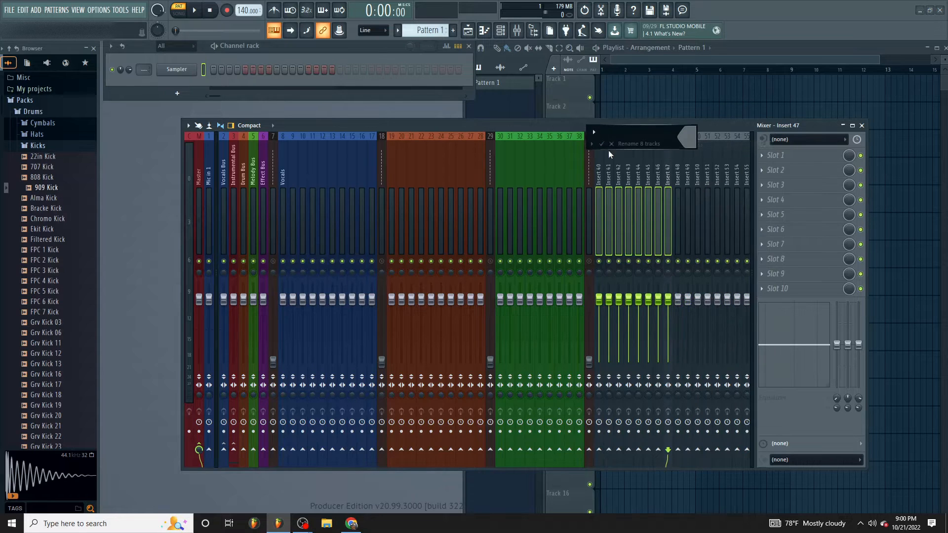
pyautogui.click(682, 135)
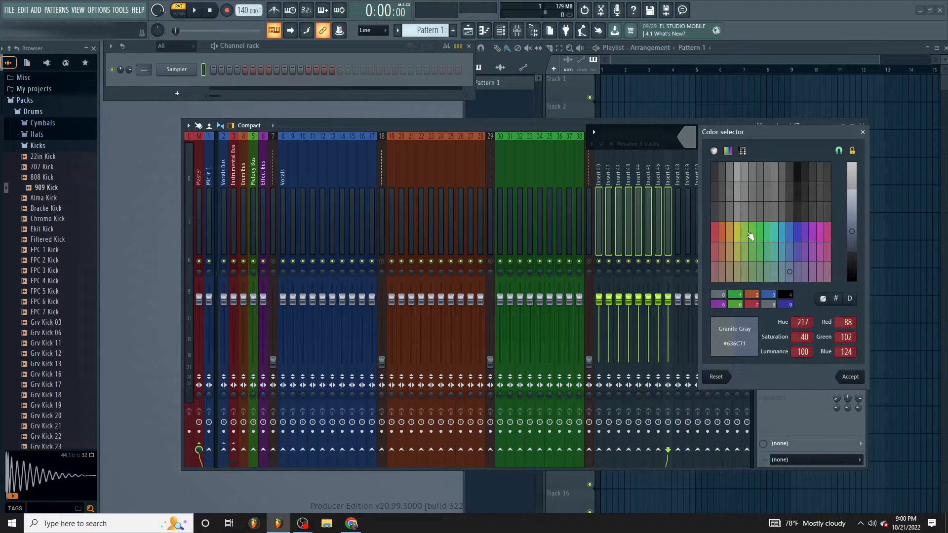
pyautogui.click(808, 236)
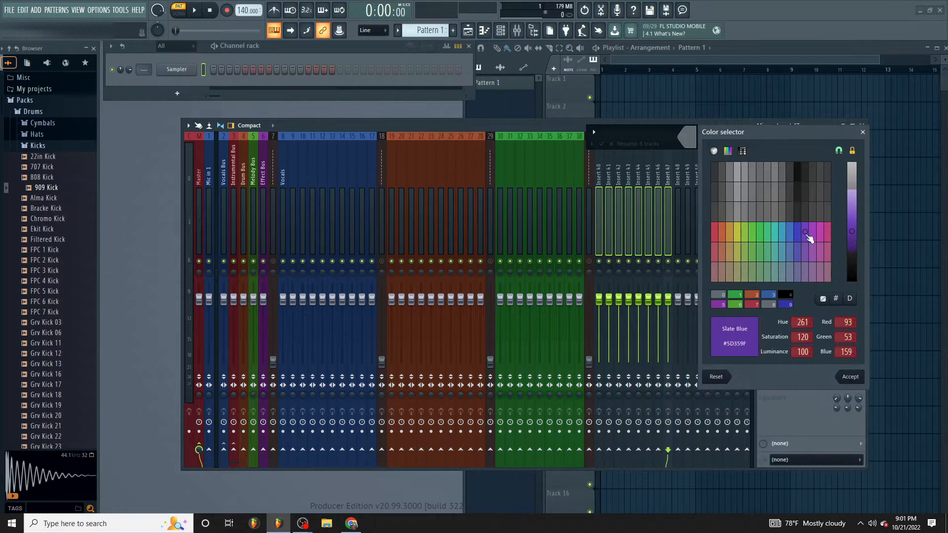
pyautogui.click(813, 237)
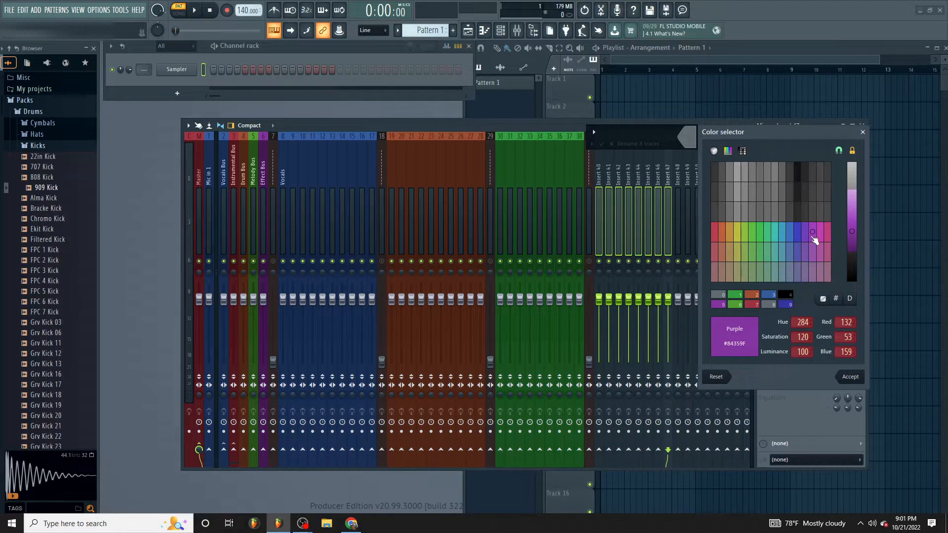
pyautogui.press('Return')
# - Route the orange tracks 19 to 28 to the Drum Bus and the green tracks 30 to 38 to the Melody Bus
pyautogui.click(483, 181)
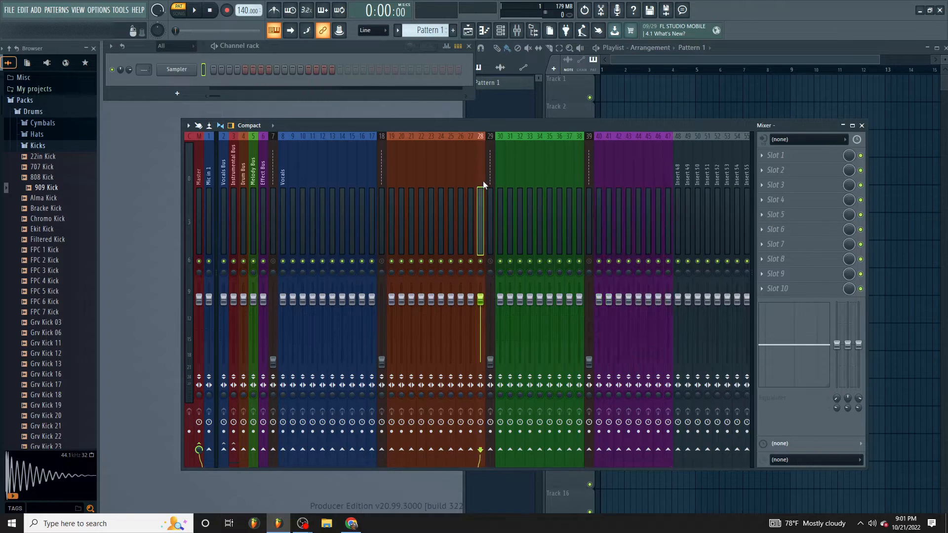
pyautogui.moveTo(482, 181)
pyautogui.mouseDown()
pyautogui.moveTo(391, 174)
pyautogui.moveTo(482, 176)
pyautogui.mouseUp()
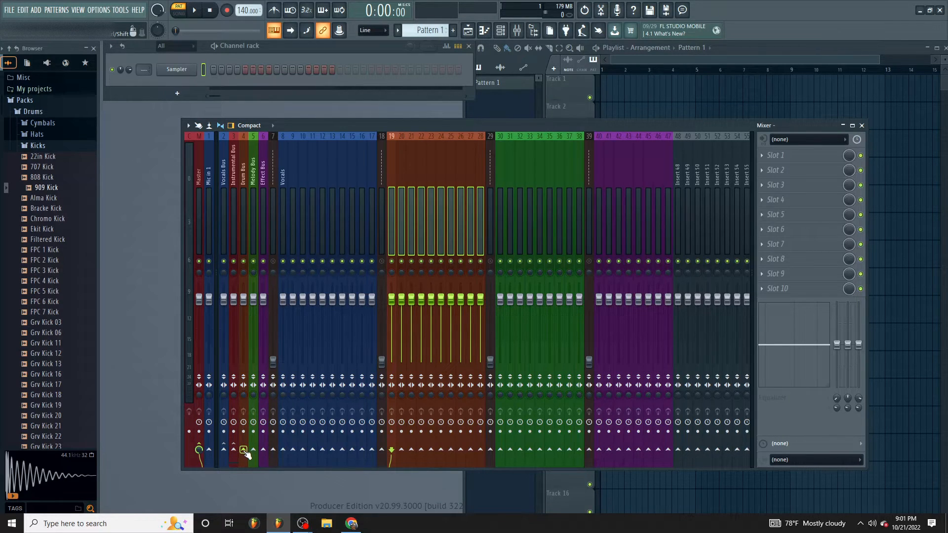
pyautogui.click(497, 194)
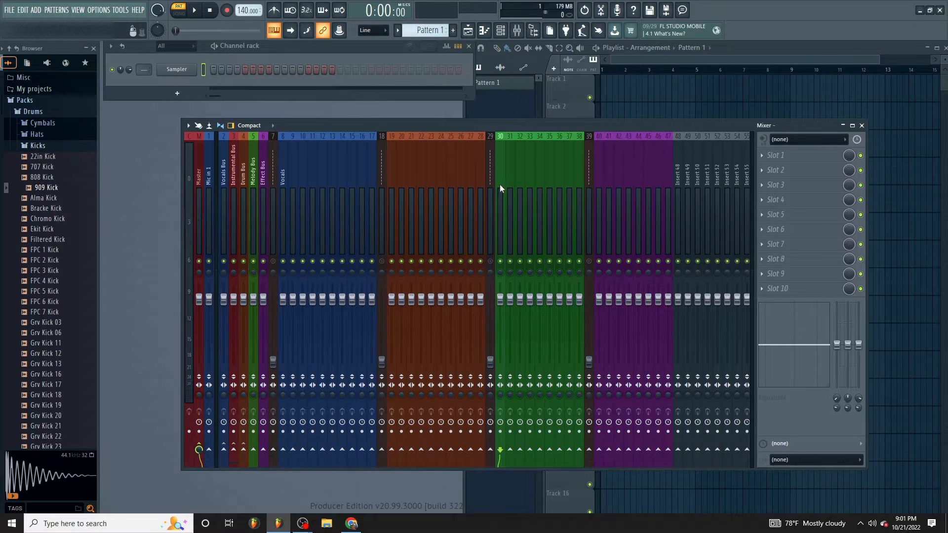
pyautogui.moveTo(498, 186); pyautogui.dragTo(574, 195)
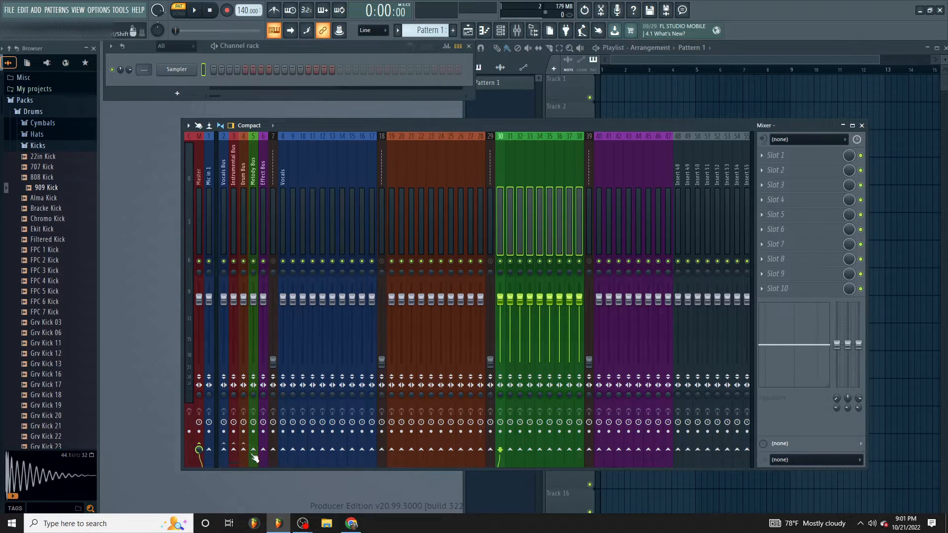
# - Select the purple tracks 40 to 47 together and route them to the Effect Bus
pyautogui.click(590, 206)
pyautogui.moveTo(596, 201)
pyautogui.mouseDown()
pyautogui.moveTo(700, 203)
pyautogui.moveTo(601, 187)
pyautogui.mouseUp()
pyautogui.click(680, 197)
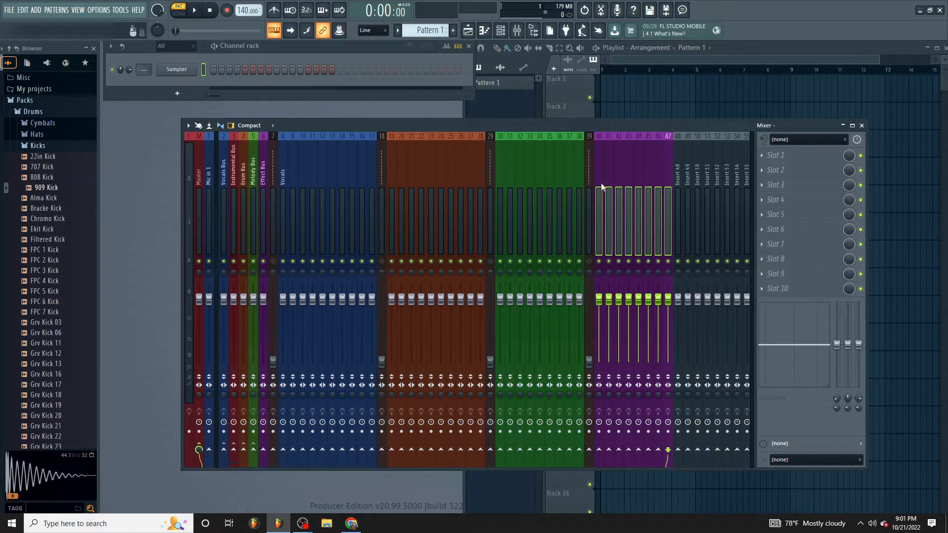
pyautogui.click(263, 449)
pyautogui.moveTo(652, 156); pyautogui.dragTo(383, 173)
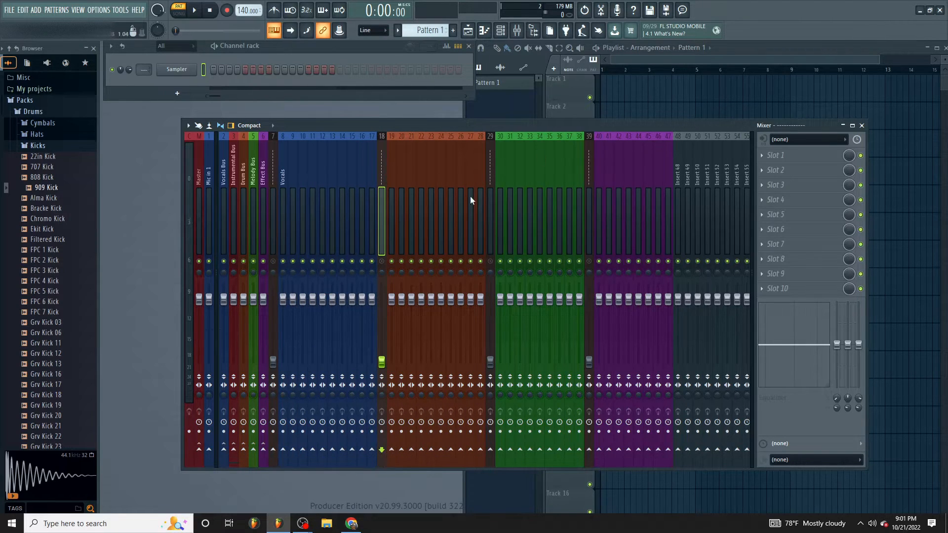
pyautogui.click(487, 197)
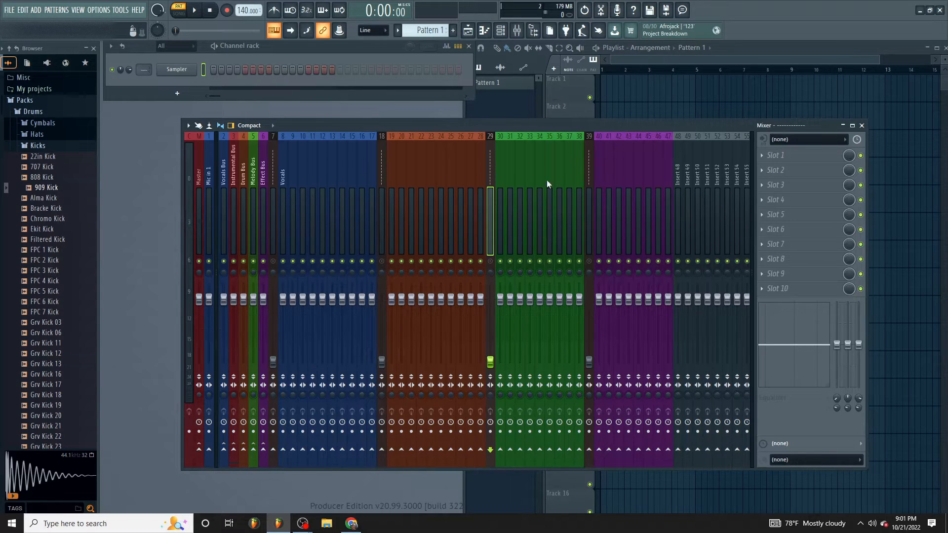
pyautogui.click(586, 180)
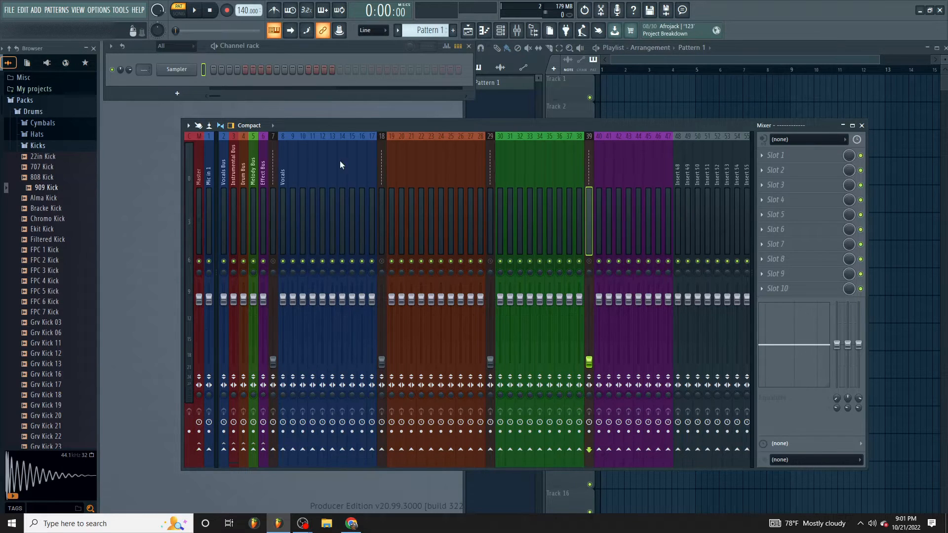
# - Name the first orange track, number 19, Bass
pyautogui.rightClick(390, 169)
pyautogui.click(422, 151)
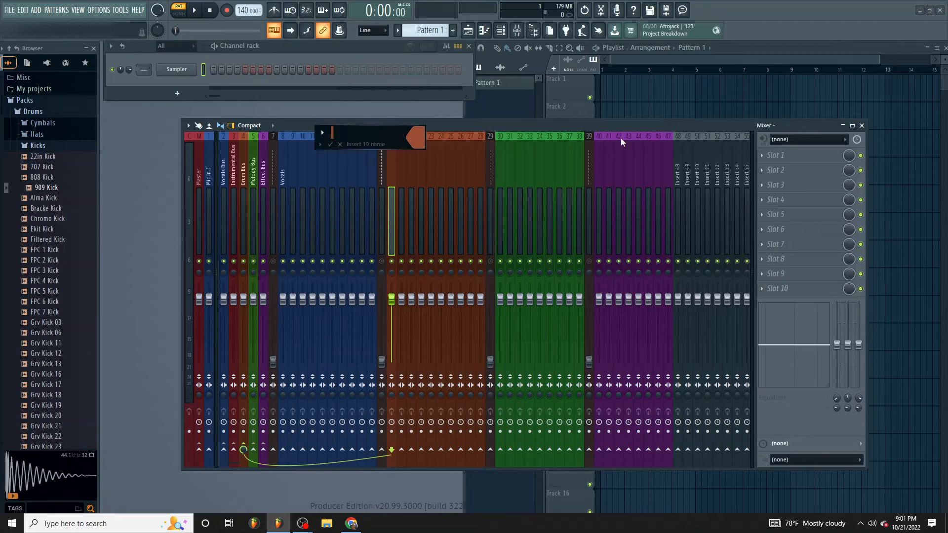
pyautogui.write('Bass')
pyautogui.press('Return')
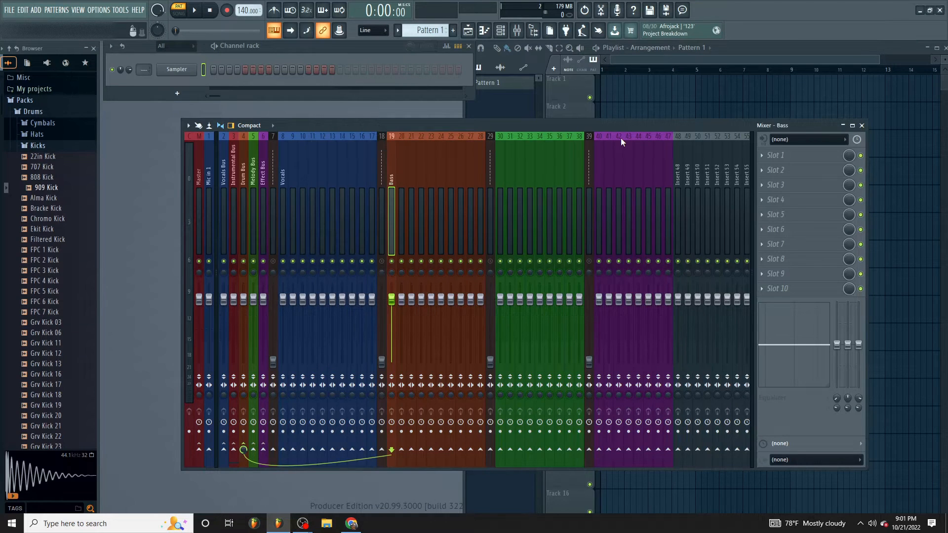
pyautogui.rightClick(389, 169)
pyautogui.click(389, 152)
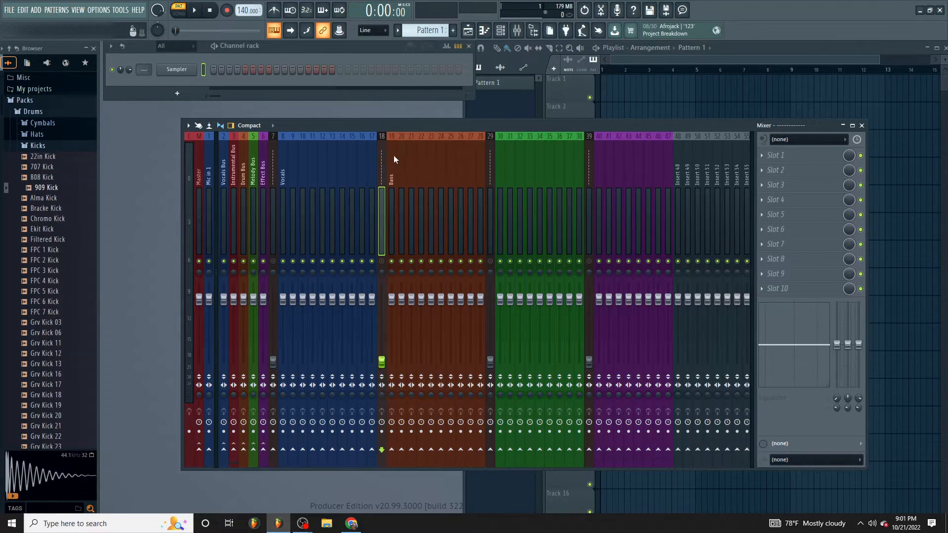
pyautogui.rightClick(396, 157)
pyautogui.click(408, 144)
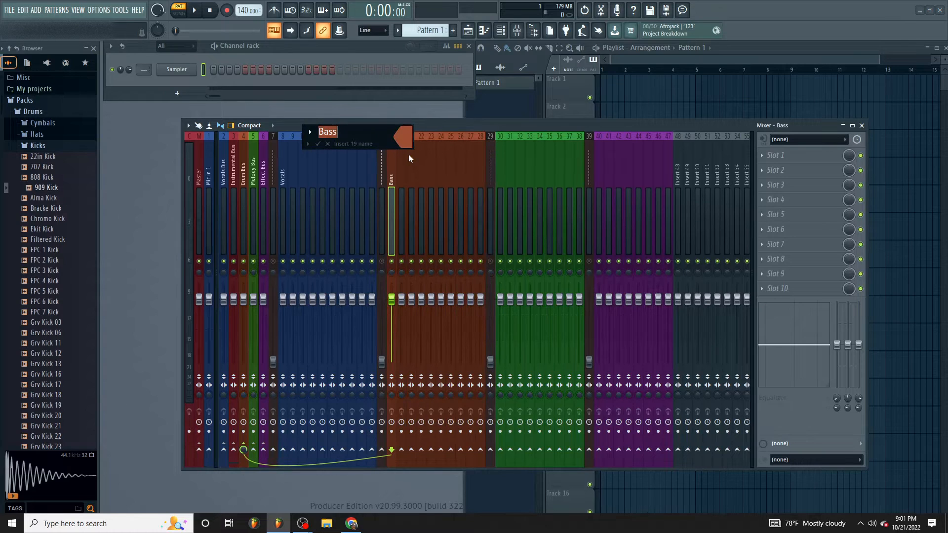
pyautogui.press('Return')
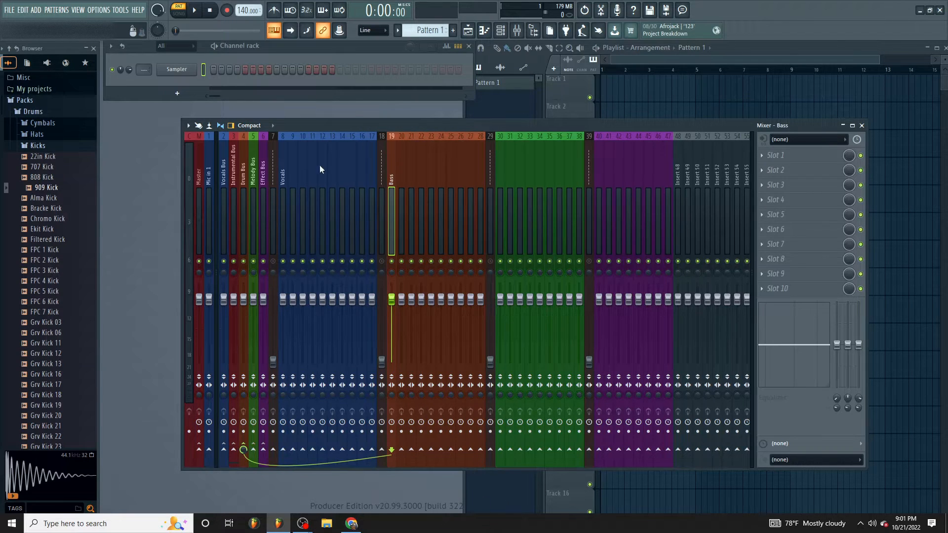
# - Name the second orange track, number 20, Kick
pyautogui.rightClick(403, 173)
pyautogui.click(425, 147)
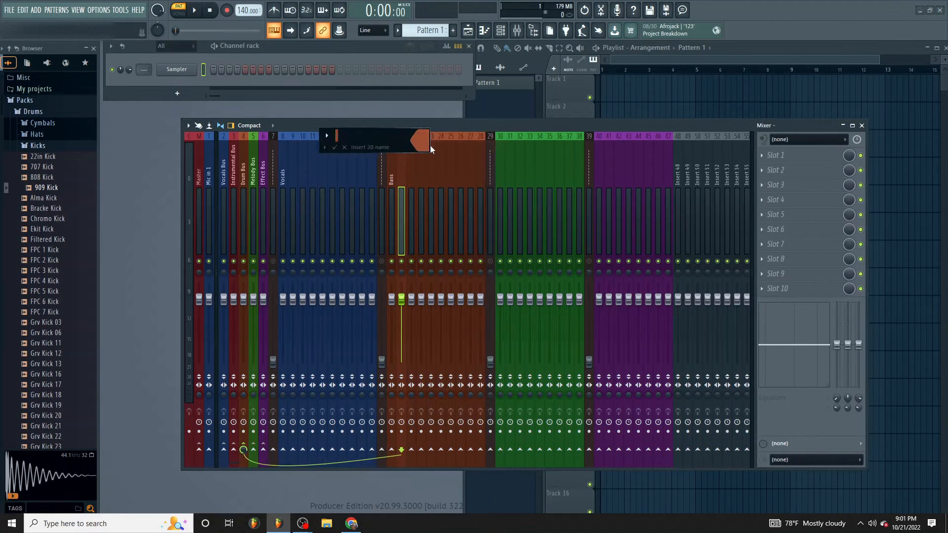
pyautogui.write('Kick')
pyautogui.press('Return')
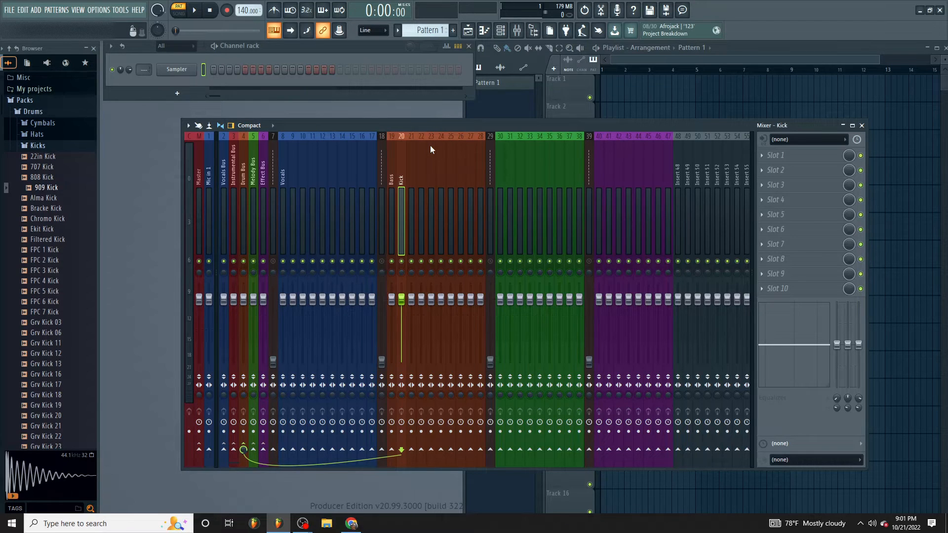
pyautogui.moveTo(393, 177); pyautogui.dragTo(428, 180)
pyautogui.click(412, 179)
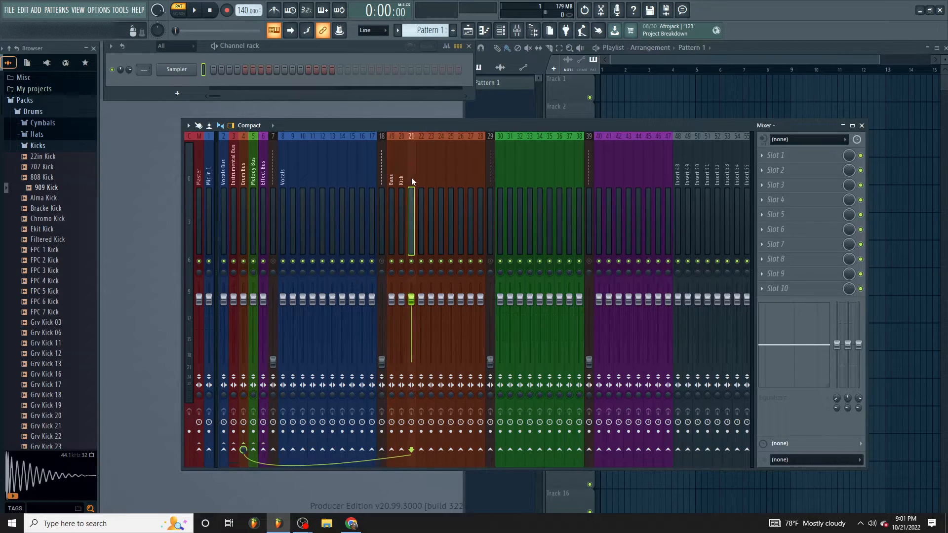
# - Name the first green track, number 30, Piano
pyautogui.click(520, 169)
pyautogui.click(503, 167)
pyautogui.rightClick(503, 168)
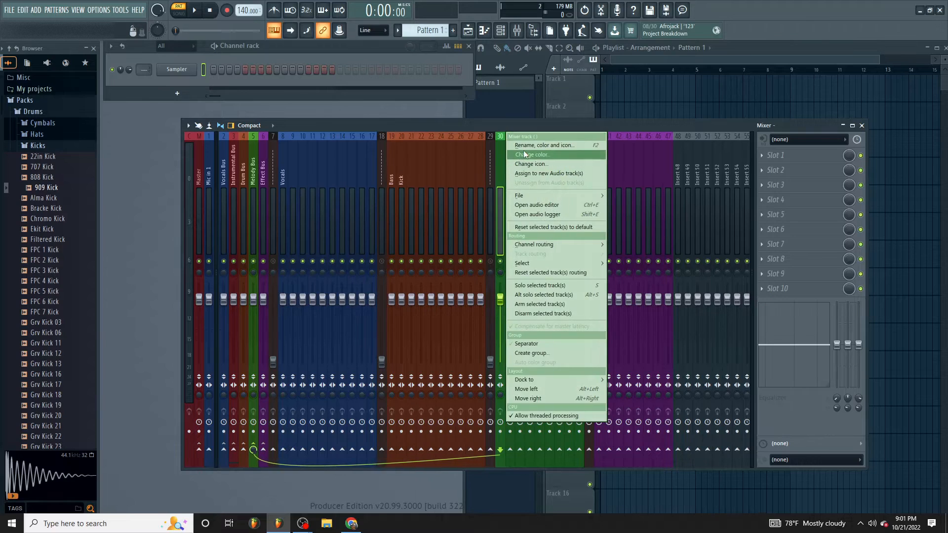
pyautogui.click(526, 146)
pyautogui.write('P')
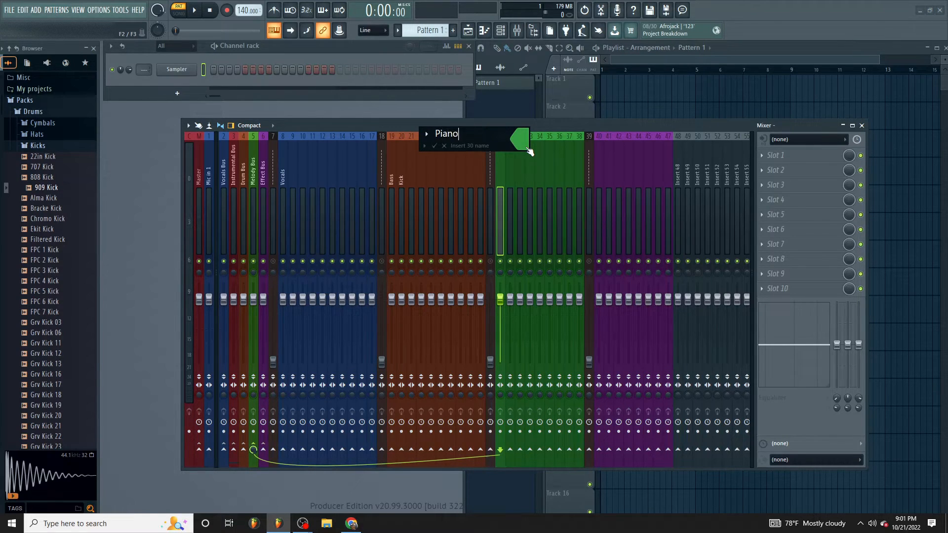
pyautogui.write('iano')
pyautogui.press('Return')
# - Name the first purple track, number 40, Reverb
pyautogui.rightClick(603, 186)
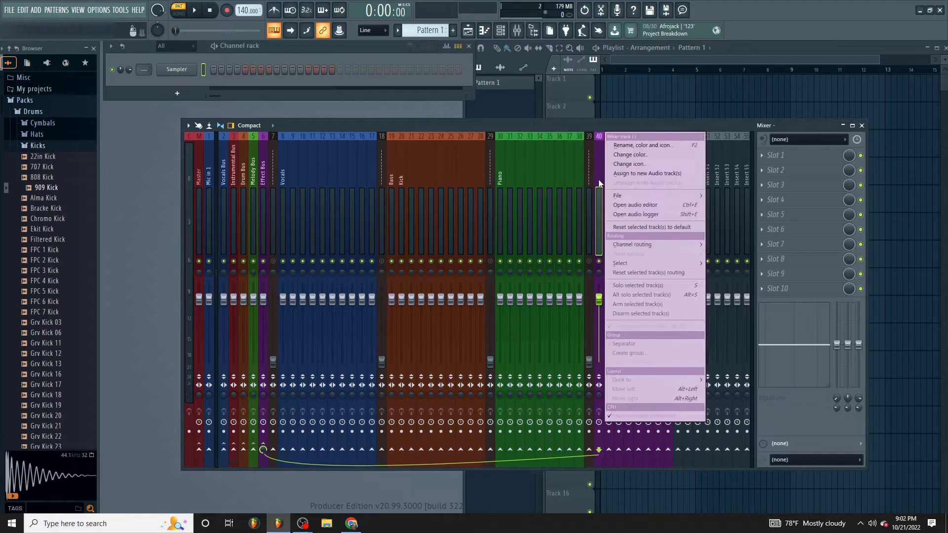
pyautogui.click(601, 174)
pyautogui.rightClick(604, 167)
pyautogui.click(623, 144)
pyautogui.write('Reverb')
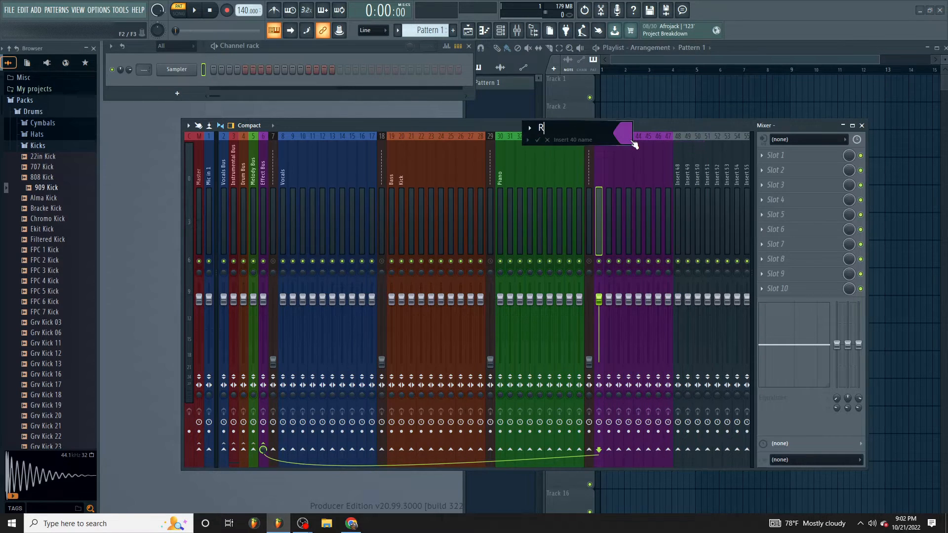
pyautogui.press('Return')
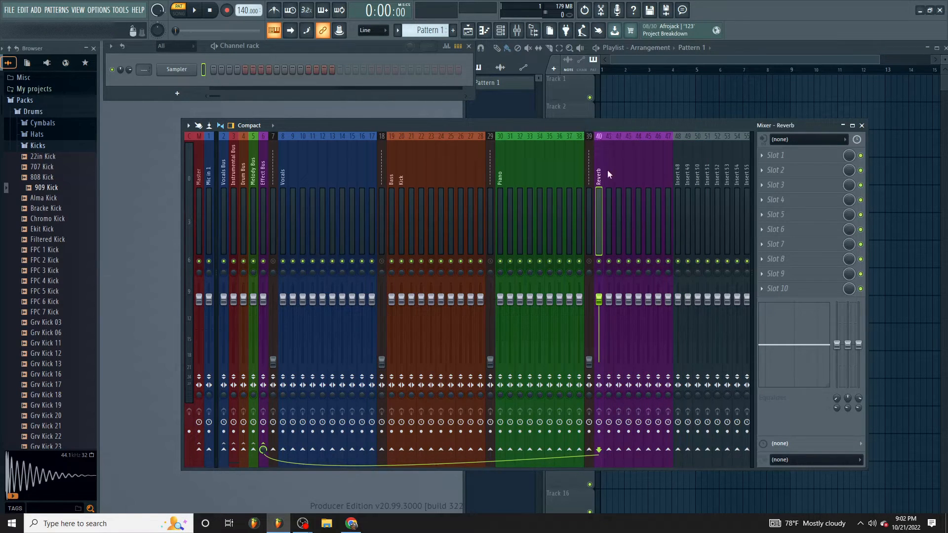
# - Name the second purple track, number 41, Reverb 2
pyautogui.rightClick(612, 170)
pyautogui.click(641, 145)
pyautogui.write('Reverb 2')
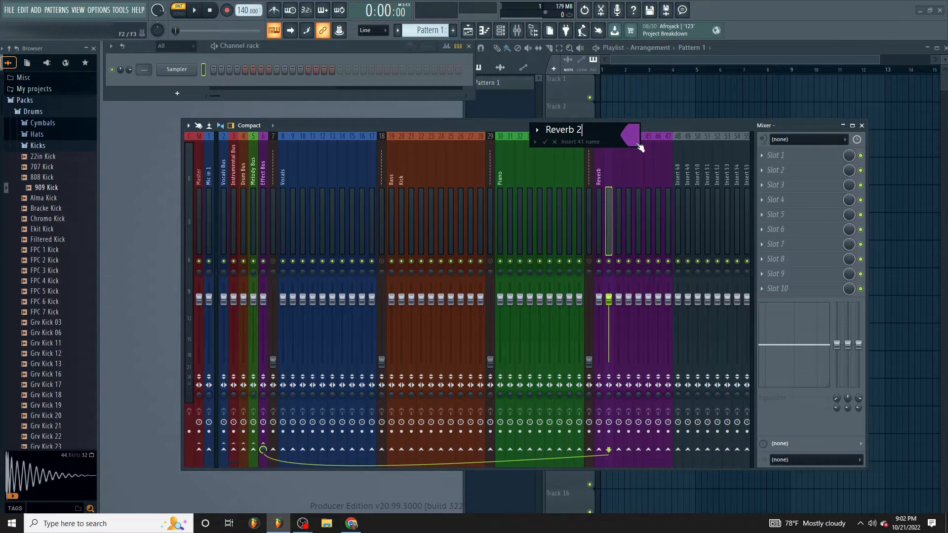
pyautogui.press('Return')
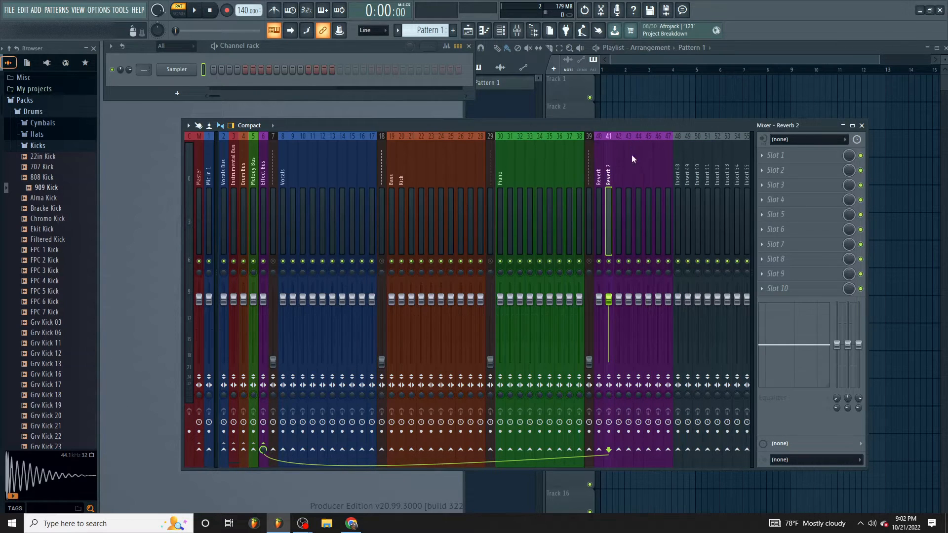
# - Name the third purple track, number 42, Delay
pyautogui.rightClick(620, 141)
pyautogui.click(654, 145)
pyautogui.write('De')
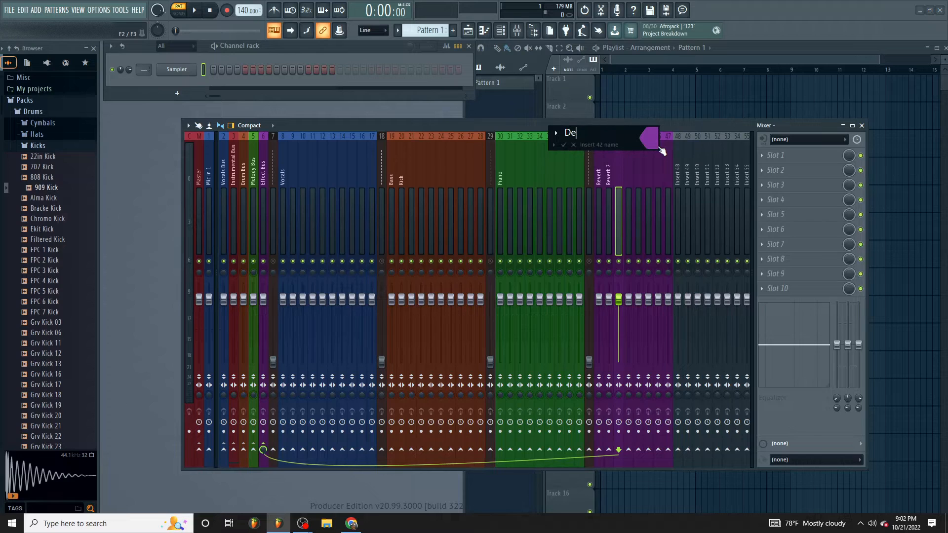
pyautogui.write('lay')
pyautogui.press('Return')
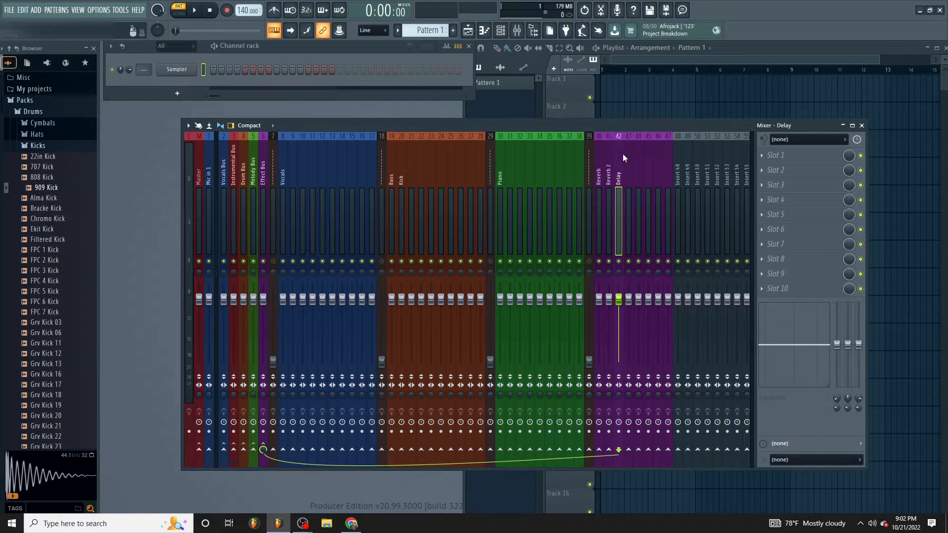
# - Name the fourth purple track, number 43, Delay 2
pyautogui.click(629, 155)
pyautogui.rightClick(629, 155)
pyautogui.click(657, 145)
pyautogui.write('Delay 2')
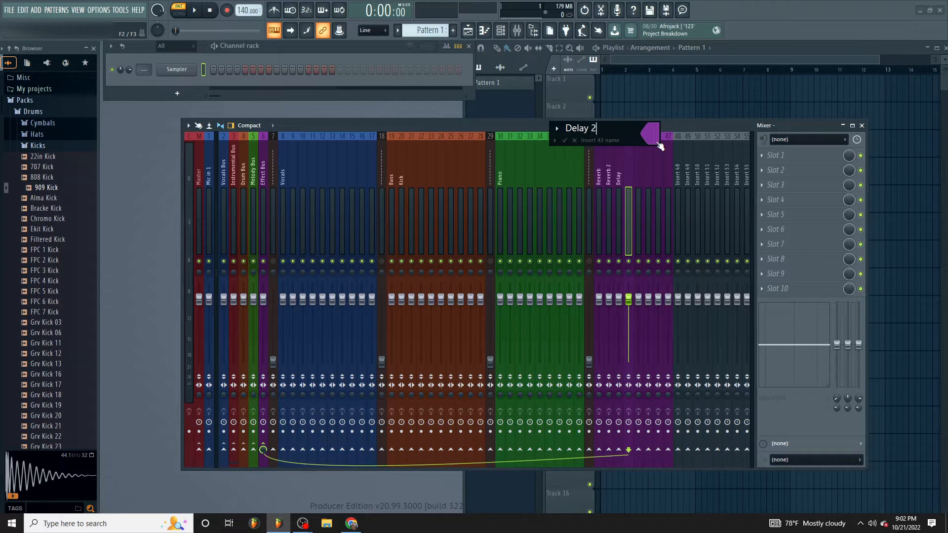
pyautogui.press('Return')
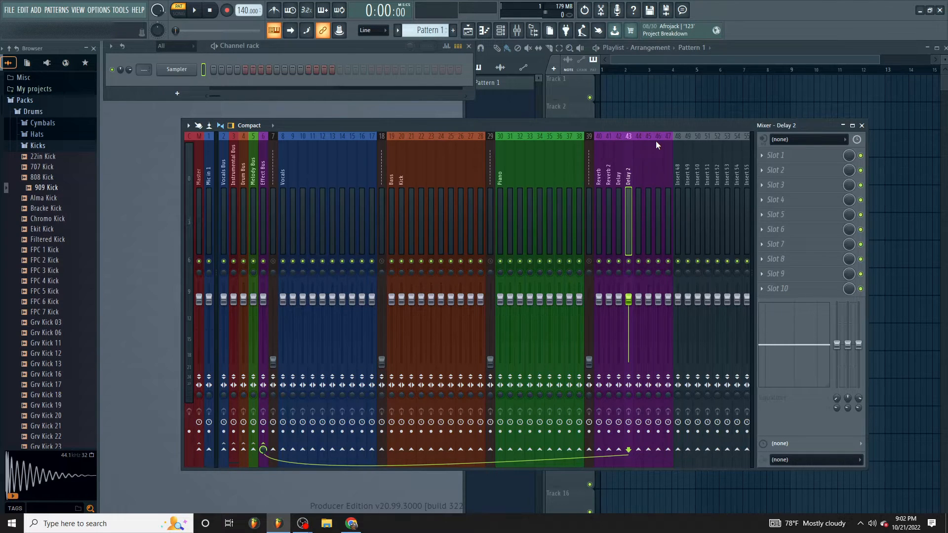
# - Name the fifth purple track, number 44, Dubler
pyautogui.click(640, 162)
pyautogui.rightClick(640, 162)
pyautogui.click(654, 145)
pyautogui.write('Dubler')
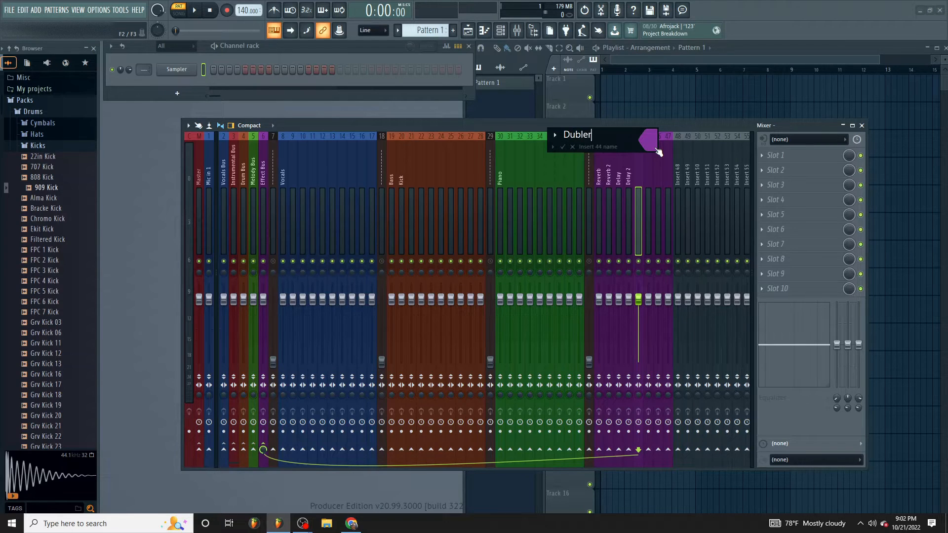
pyautogui.press('Return')
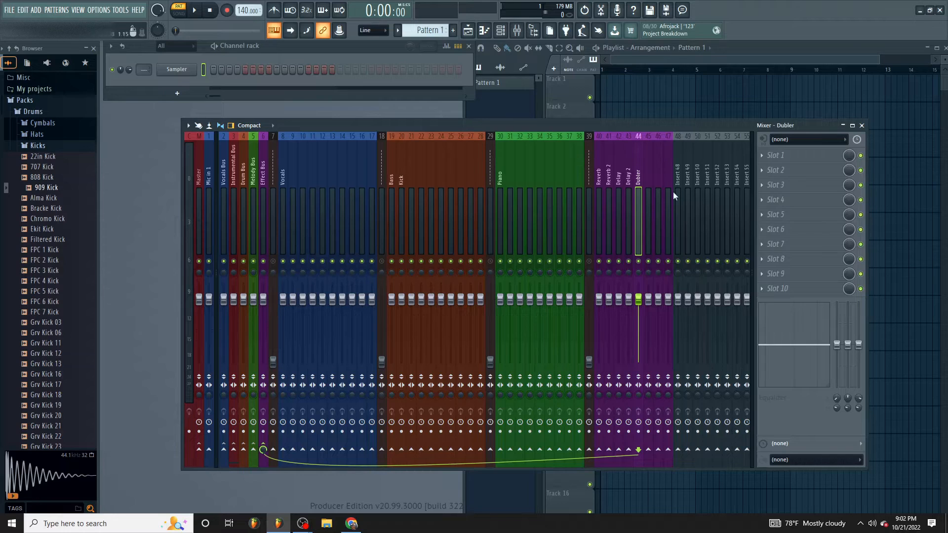
pyautogui.moveTo(686, 181); pyautogui.dragTo(645, 176)
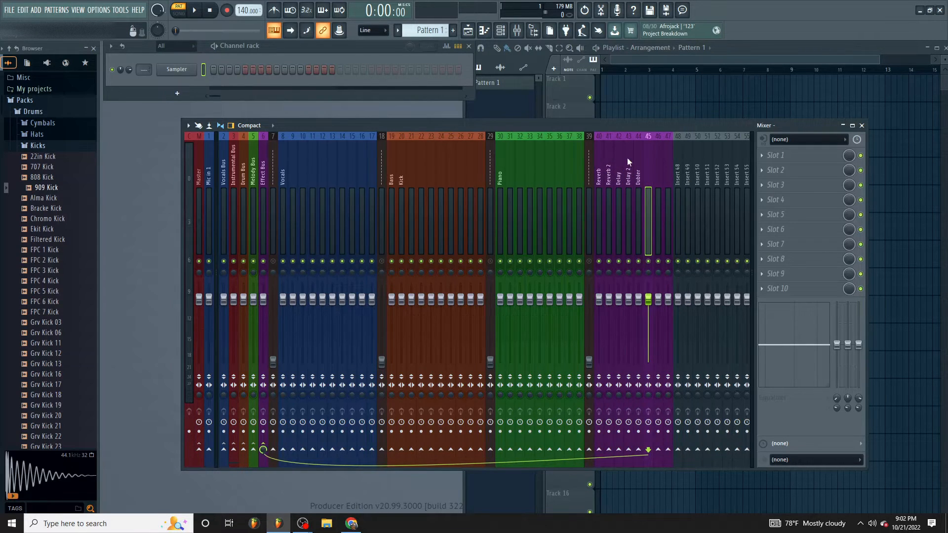
# - Select the Reverb track, number 40, in the purple group
pyautogui.click(284, 177)
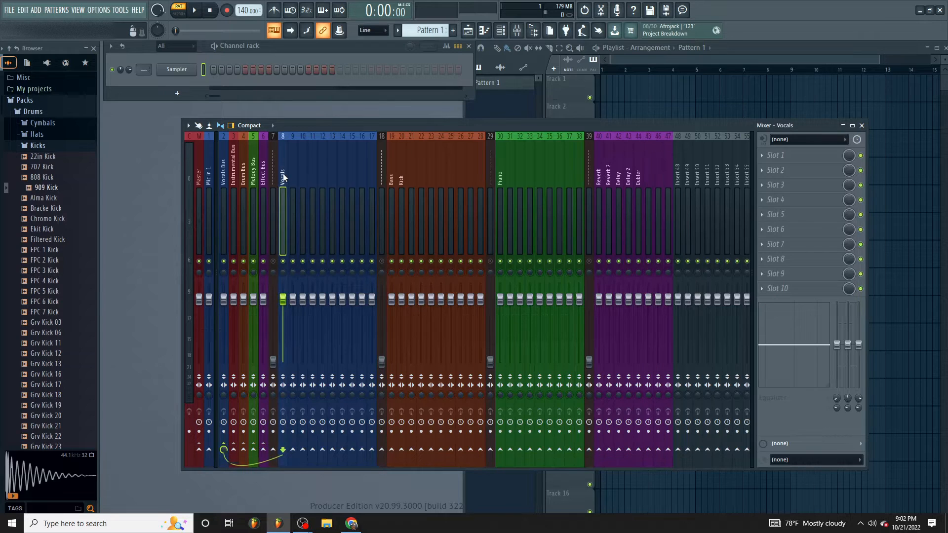
pyautogui.click(626, 165)
pyautogui.click(598, 168)
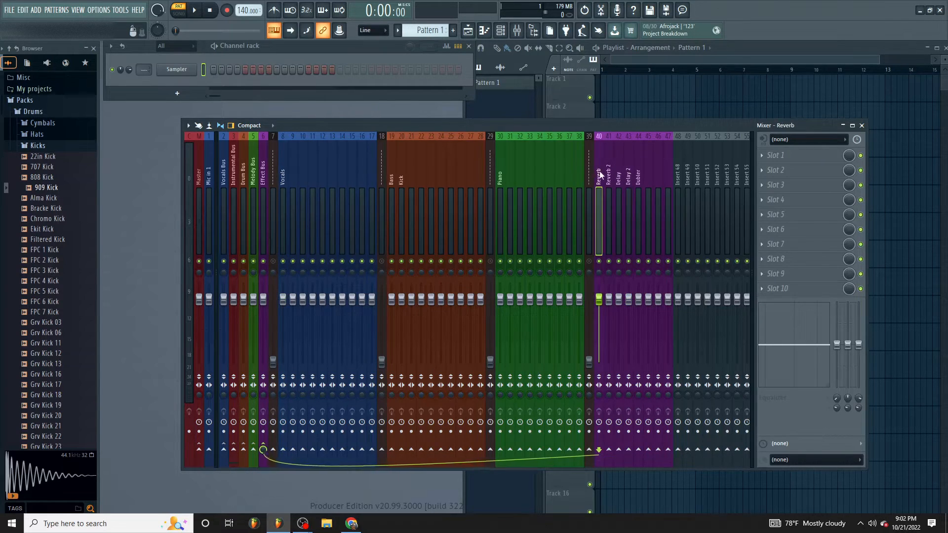
pyautogui.click(772, 154)
pyautogui.click(589, 155)
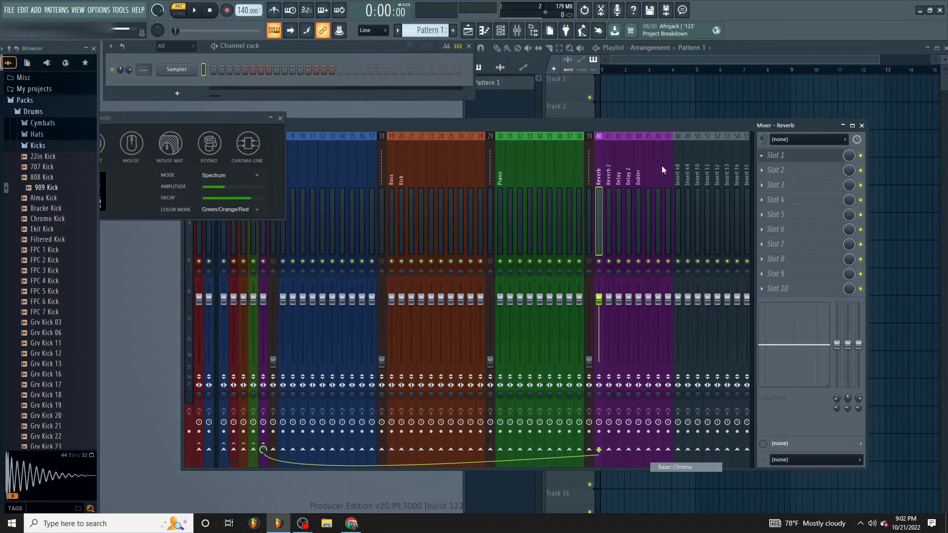
pyautogui.click(280, 119)
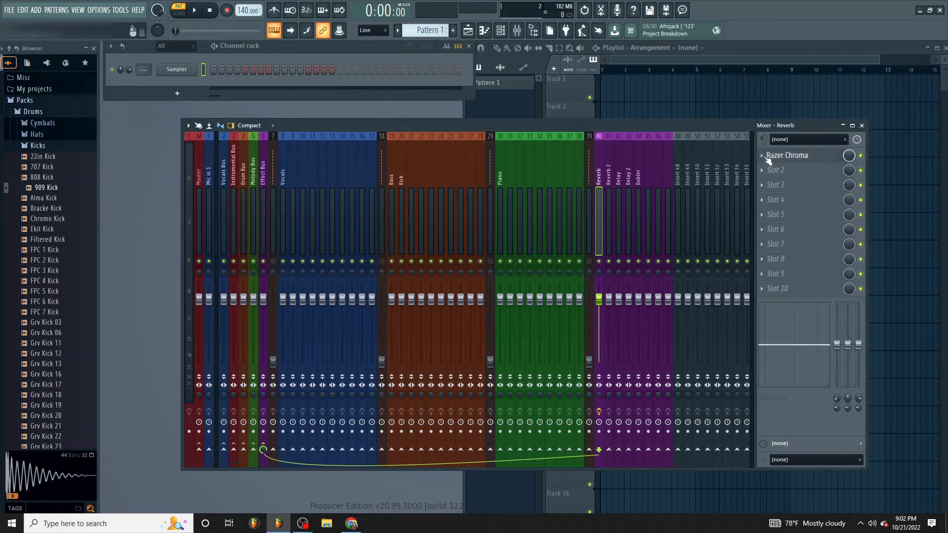
pyautogui.click(769, 157)
pyautogui.click(772, 177)
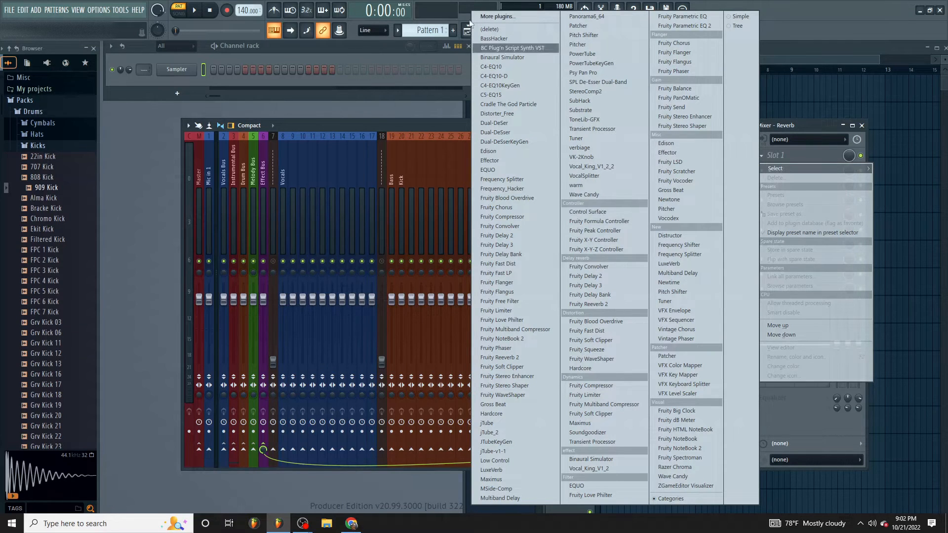
# - Find Fruity Reeverb 2 in the full effect plugin list by searching "fruity r" and load it into the Reverb track's first slot
pyautogui.click(498, 16)
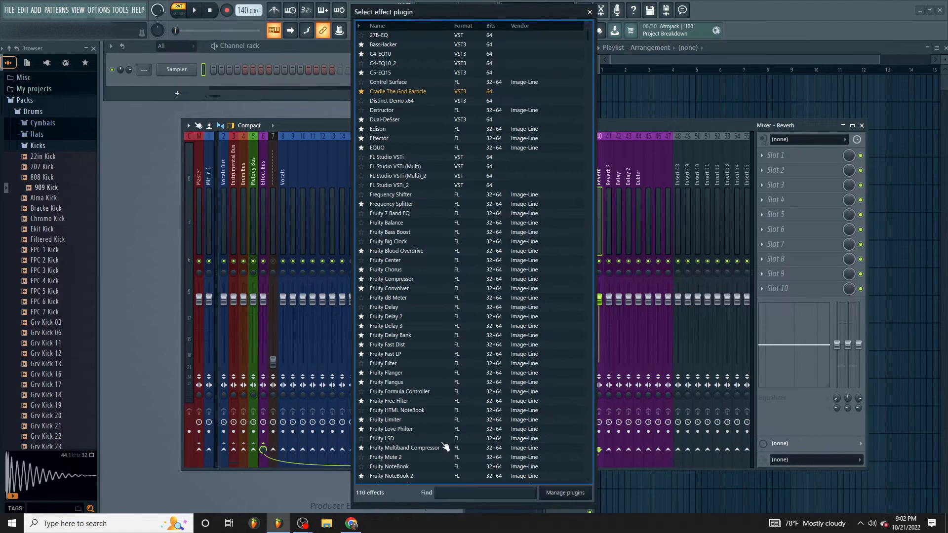
pyautogui.write('rever')
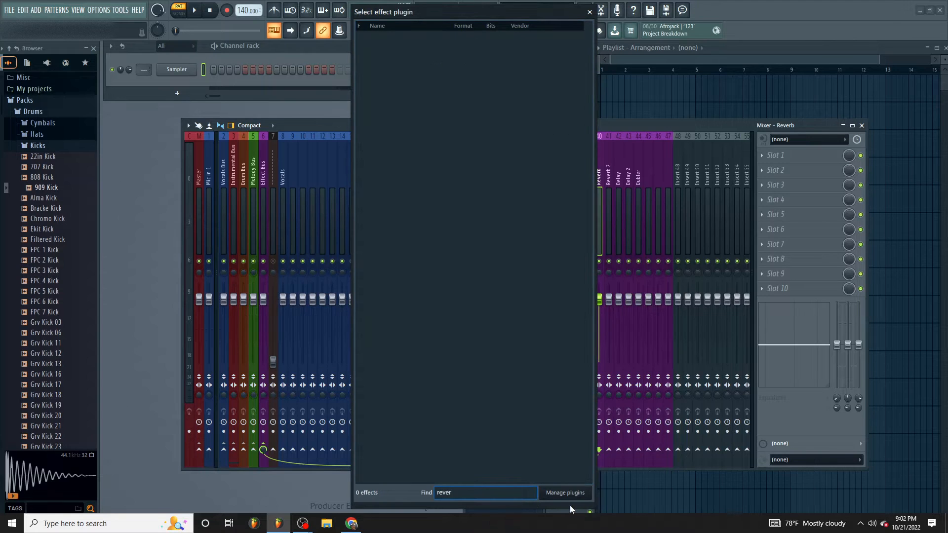
pyautogui.press('BackSpace')
pyautogui.press('BackSpace')
pyautogui.press('BackSpace')
pyautogui.press('BackSpace')
pyautogui.press('BackSpace')
pyautogui.write('f')
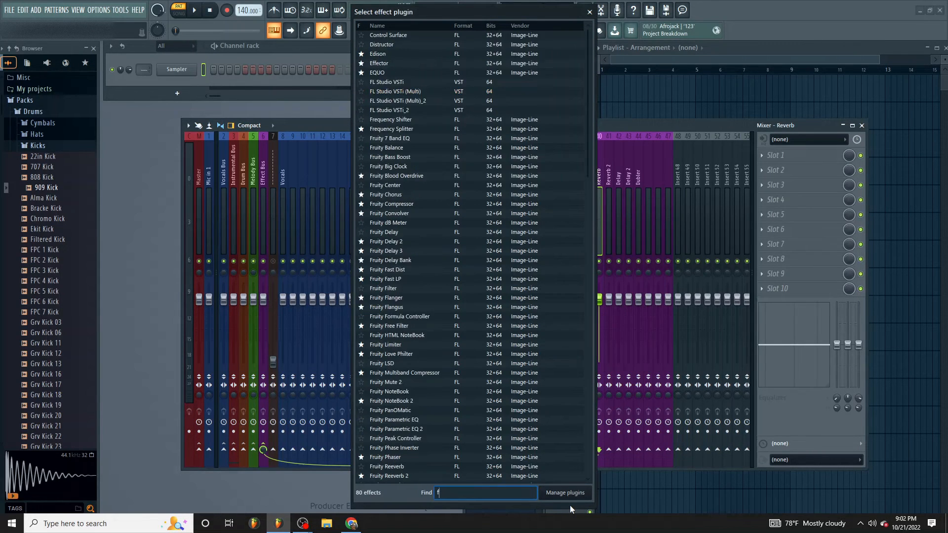
pyautogui.write('r')
pyautogui.press('BackSpace')
pyautogui.press('BackSpace')
pyautogui.write('rever')
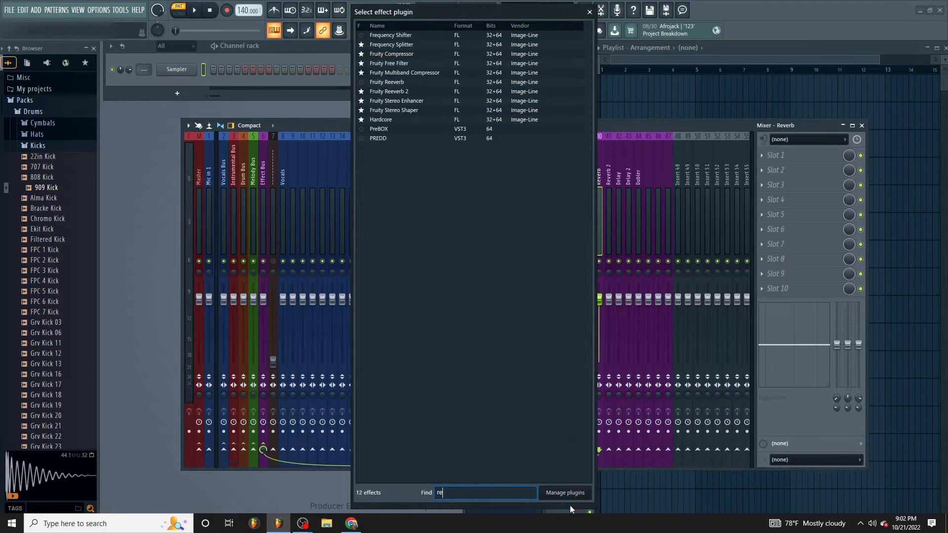
pyautogui.press('BackSpace')
pyautogui.press('BackSpace')
pyautogui.press('BackSpace')
pyautogui.press('BackSpace')
pyautogui.write('f')
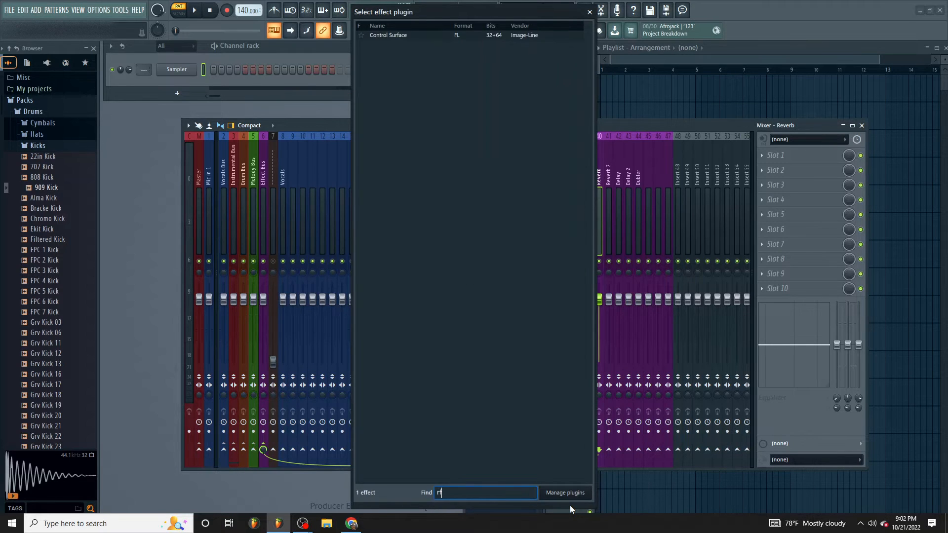
pyautogui.press('BackSpace')
pyautogui.press('BackSpace')
pyautogui.write('frut')
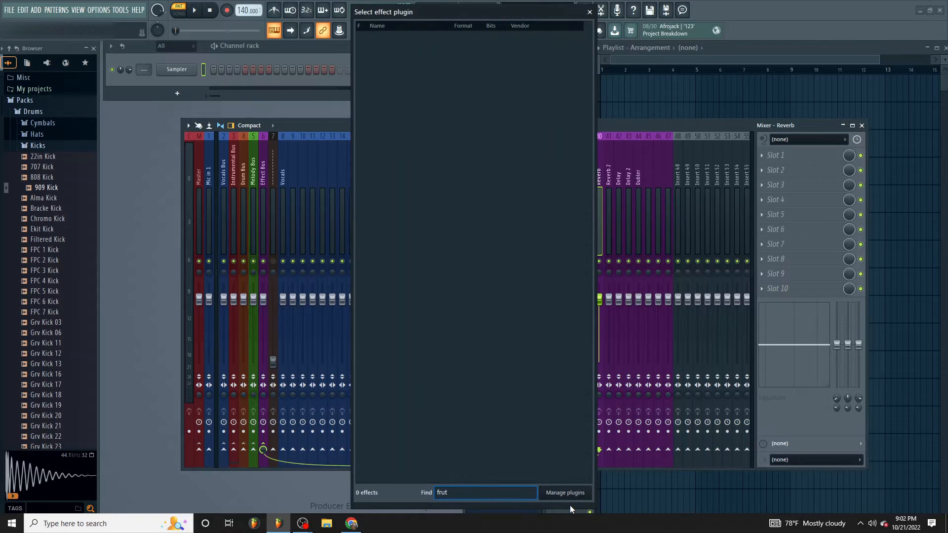
pyautogui.press('BackSpace')
pyautogui.write('ity r')
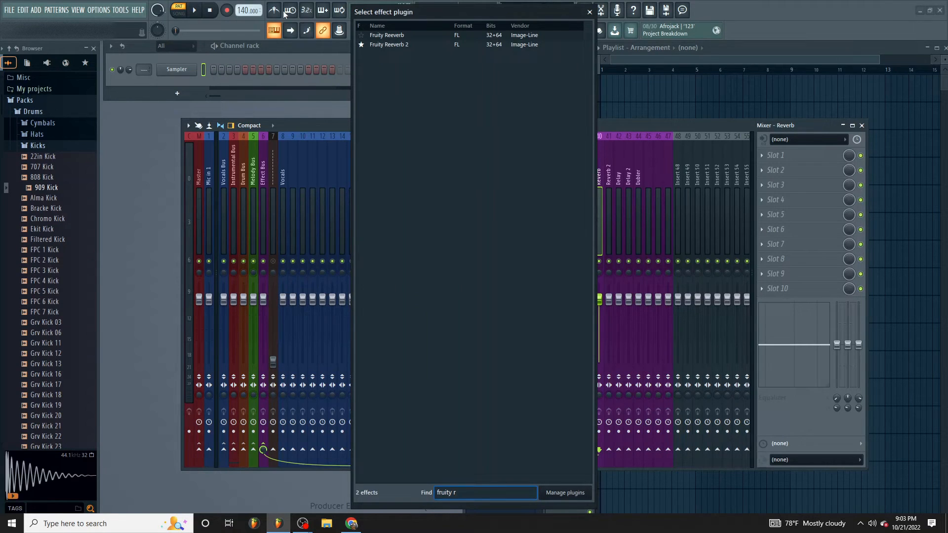
pyautogui.doubleClick(397, 44)
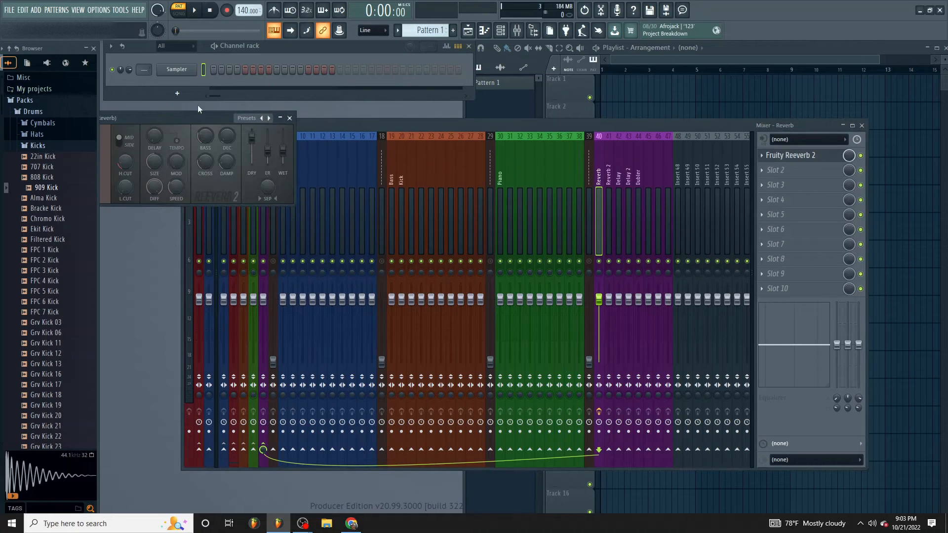
# - Lower the Dry level of Fruity Reeverb 2 all the way down and close the plugin window
pyautogui.moveTo(205, 116); pyautogui.dragTo(443, 265)
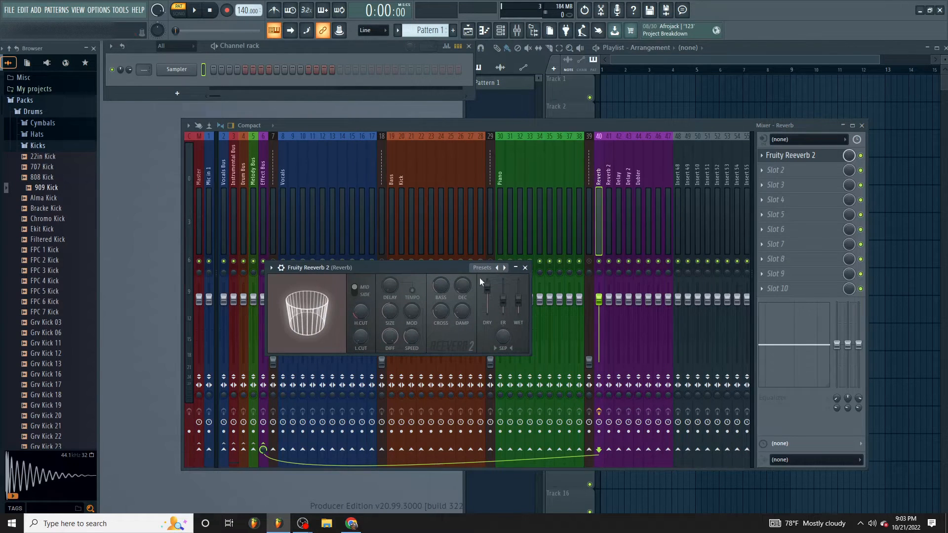
pyautogui.moveTo(487, 285); pyautogui.dragTo(495, 313)
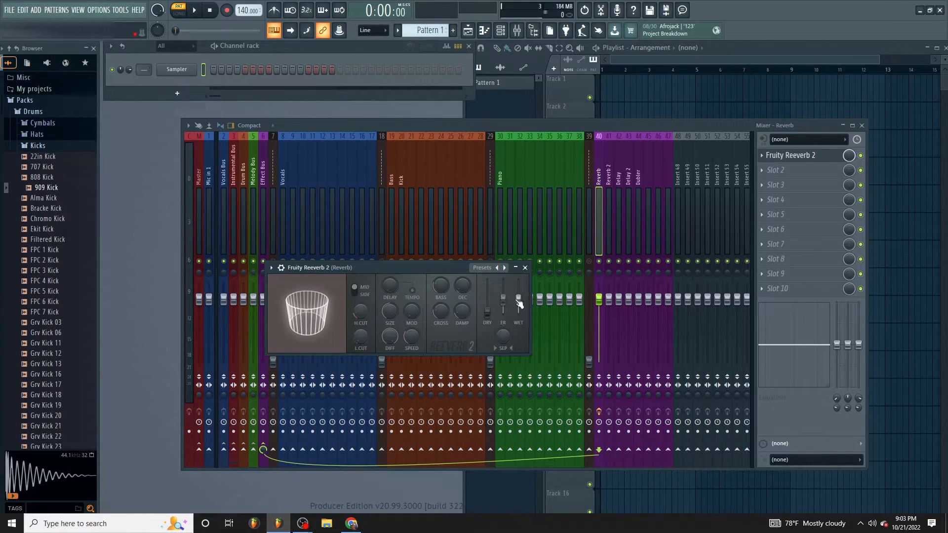
pyautogui.click(525, 268)
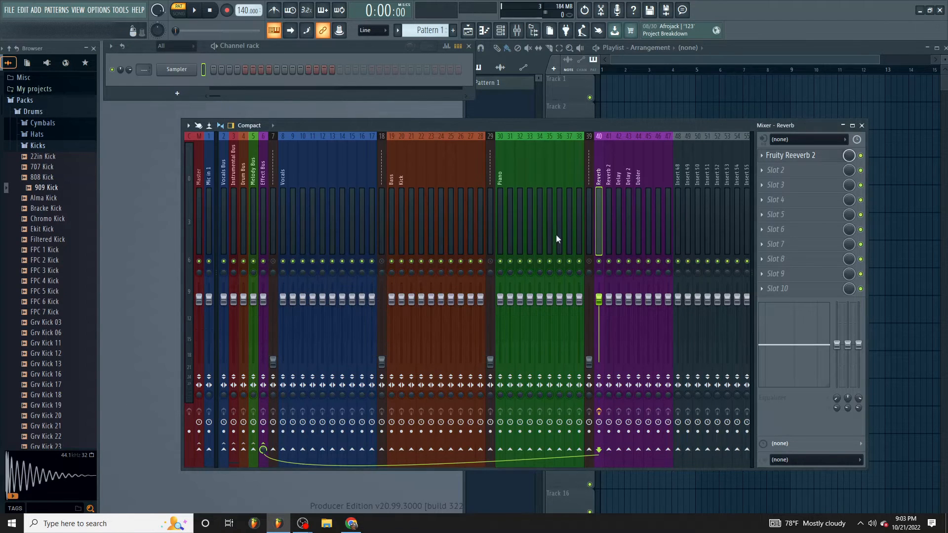
pyautogui.click(607, 191)
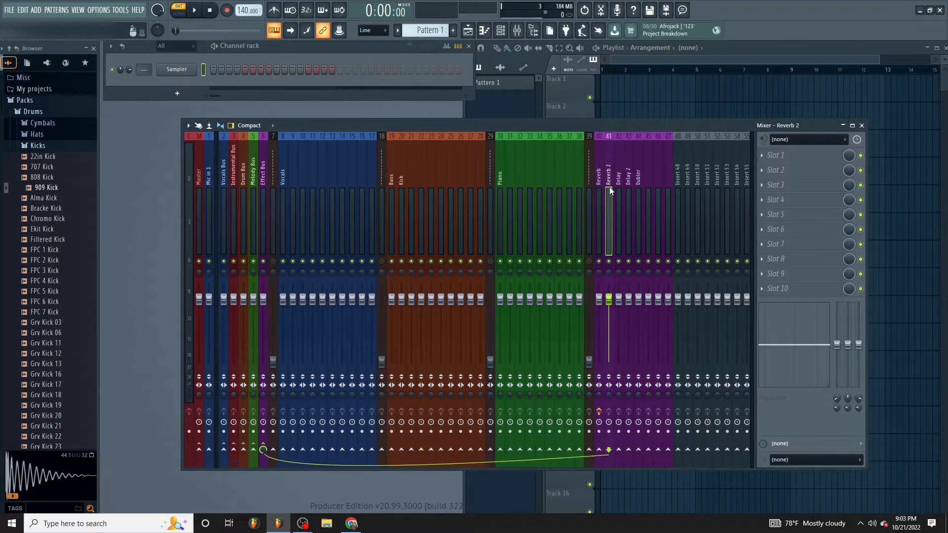
pyautogui.rightClick(617, 189)
pyautogui.click(615, 174)
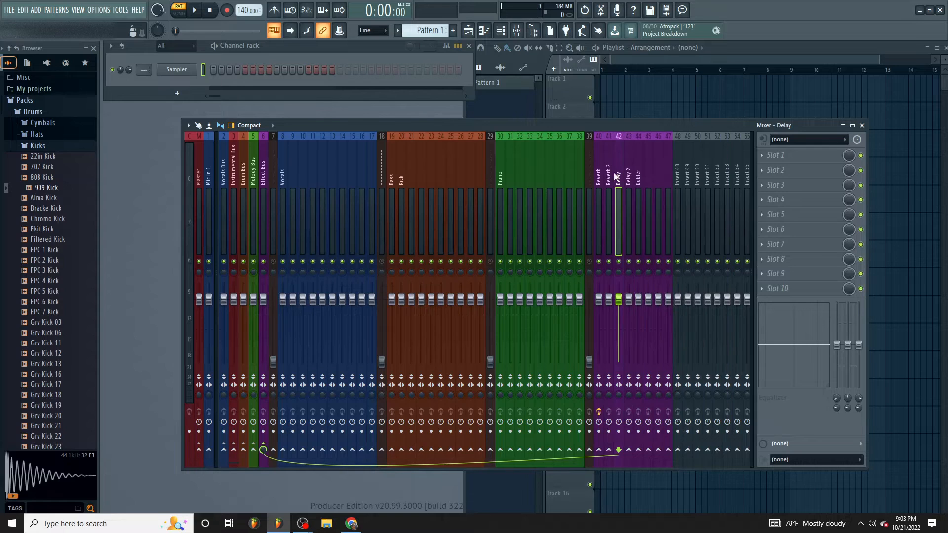
# - Send the Vocals track to the Reverb, Reverb 2, Delay, Delay 2 and Dubler tracks
pyautogui.click(284, 186)
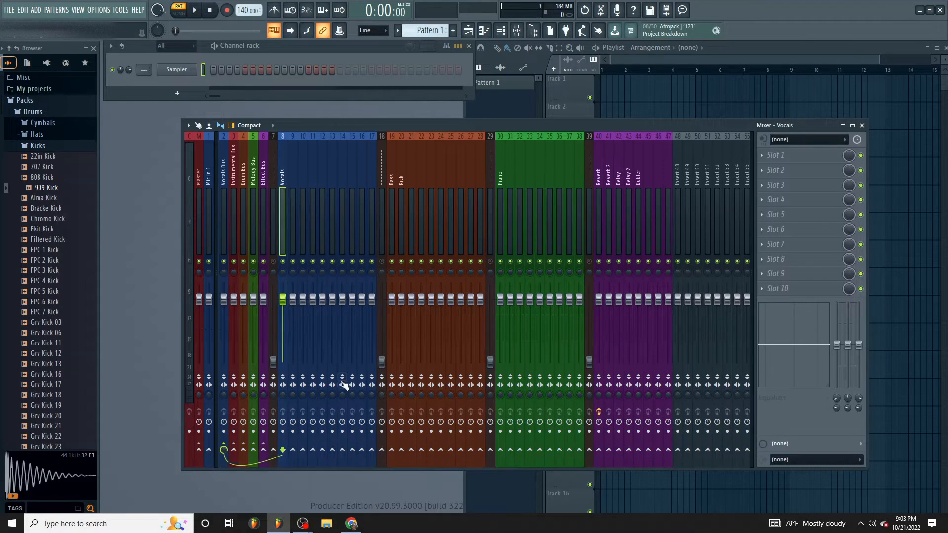
pyautogui.click(599, 449)
pyautogui.click(609, 449)
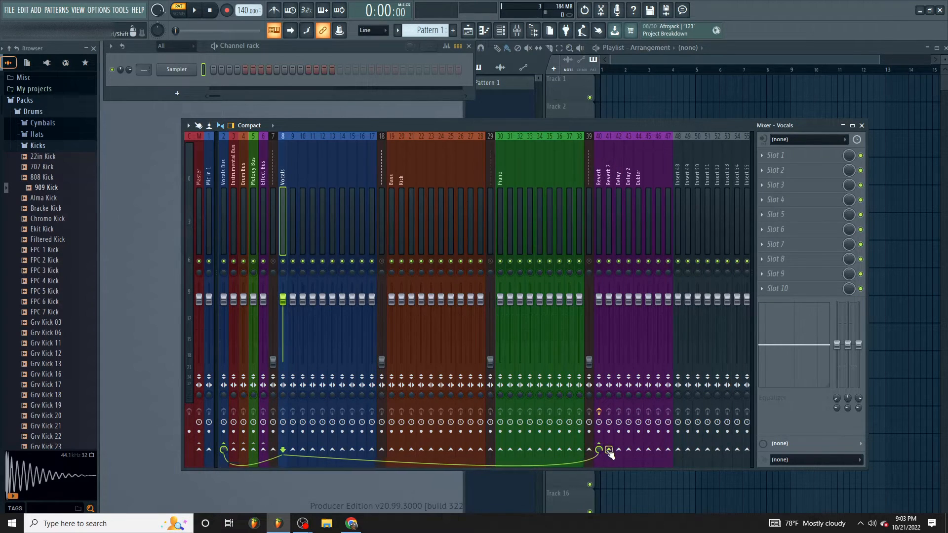
pyautogui.click(618, 449)
pyautogui.click(628, 450)
pyautogui.click(638, 449)
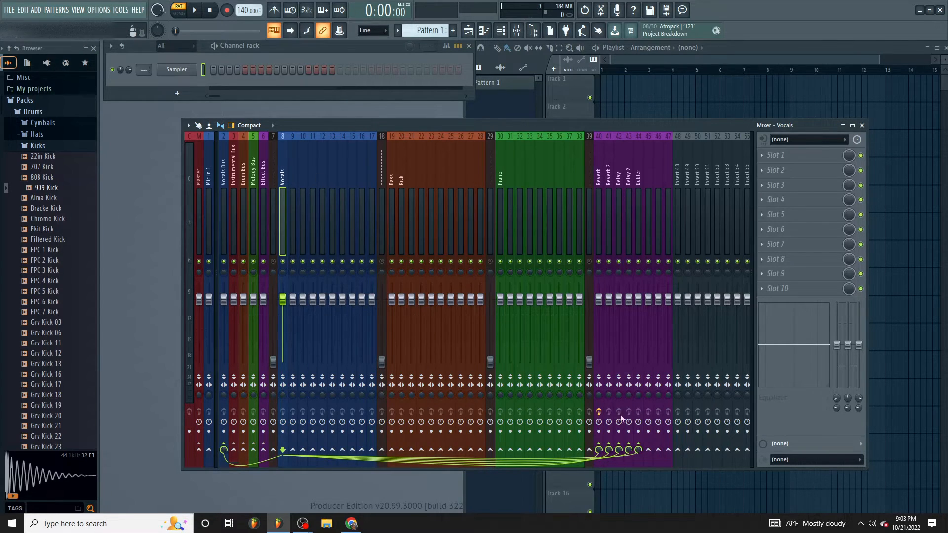
# - Remove the Vocals track's sends to all five named effect tracks
pyautogui.click(599, 449)
pyautogui.click(608, 450)
pyautogui.click(618, 450)
pyautogui.click(628, 449)
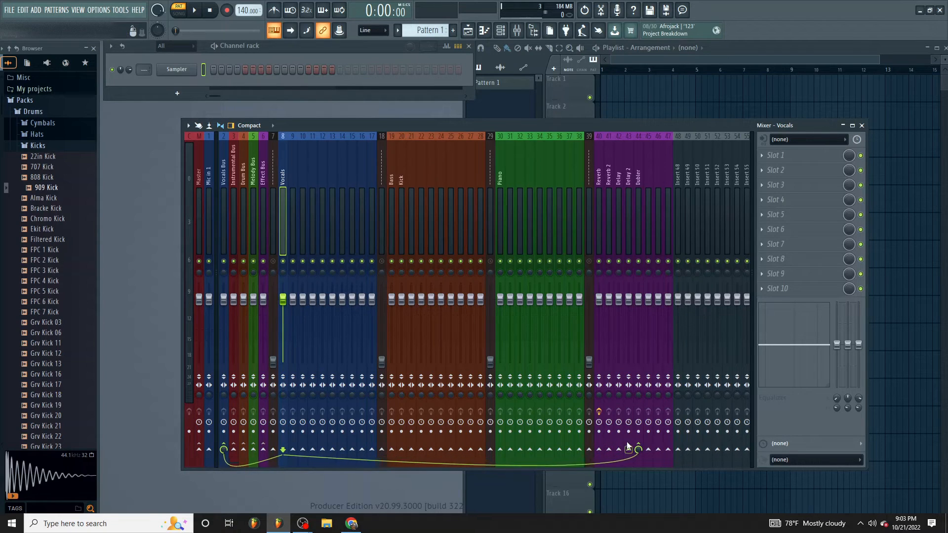
pyautogui.click(638, 449)
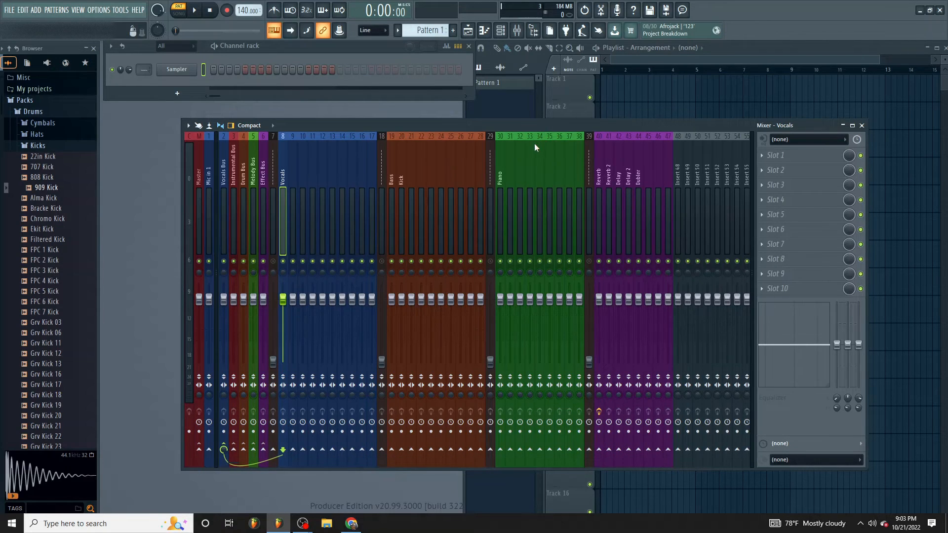
pyautogui.click(599, 262)
pyautogui.click(601, 261)
pyautogui.click(609, 262)
pyautogui.click(616, 262)
pyautogui.click(611, 262)
pyautogui.click(617, 262)
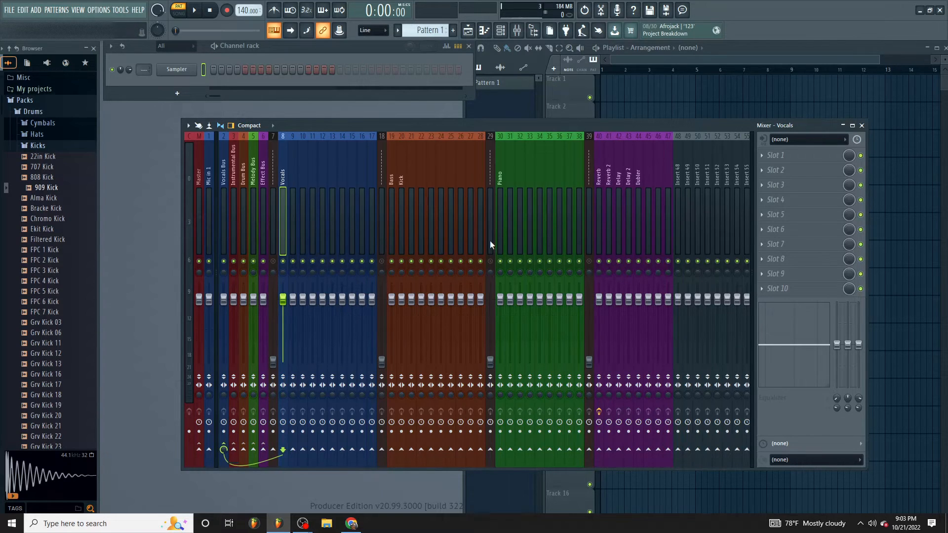
# - Try a slightly lower volume on the Effect Bus and reset its fader to the default
pyautogui.click(264, 177)
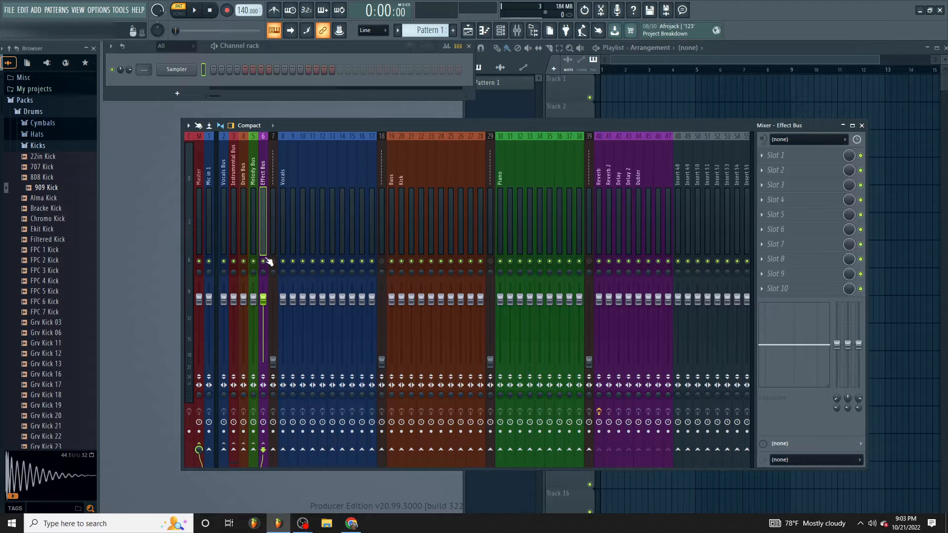
pyautogui.moveTo(263, 300)
pyautogui.mouseDown()
pyautogui.moveTo(263, 346)
pyautogui.moveTo(263, 303)
pyautogui.mouseUp()
pyautogui.rightClick(265, 305)
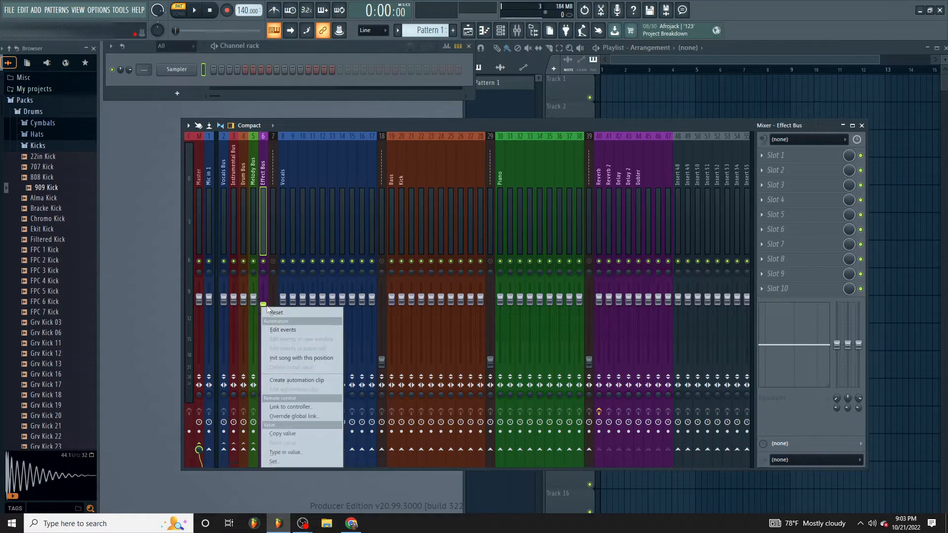
pyautogui.click(270, 312)
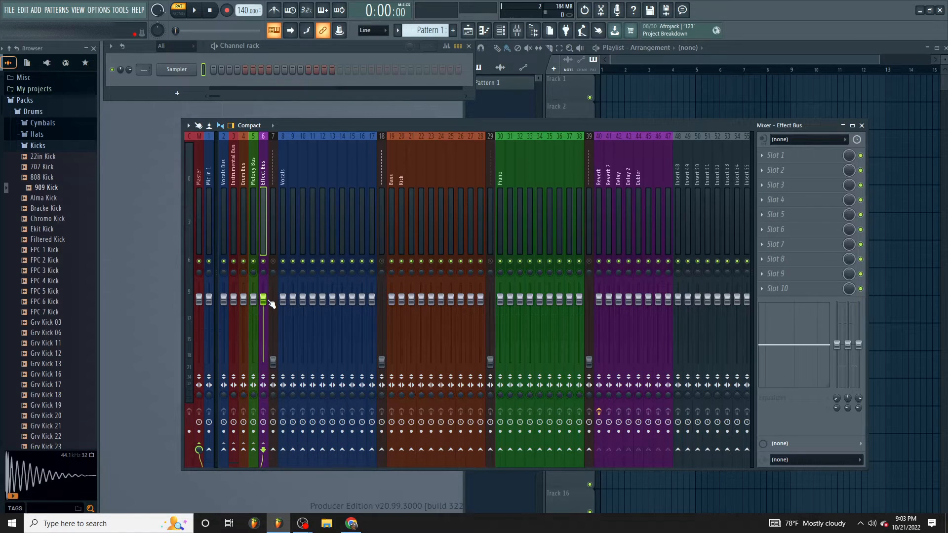
# - Lower the volume faders of the Vocals Bus and the Melody Bus
pyautogui.moveTo(282, 159)
pyautogui.mouseDown()
pyautogui.moveTo(359, 166)
pyautogui.moveTo(288, 164)
pyautogui.mouseUp()
pyautogui.click(224, 165)
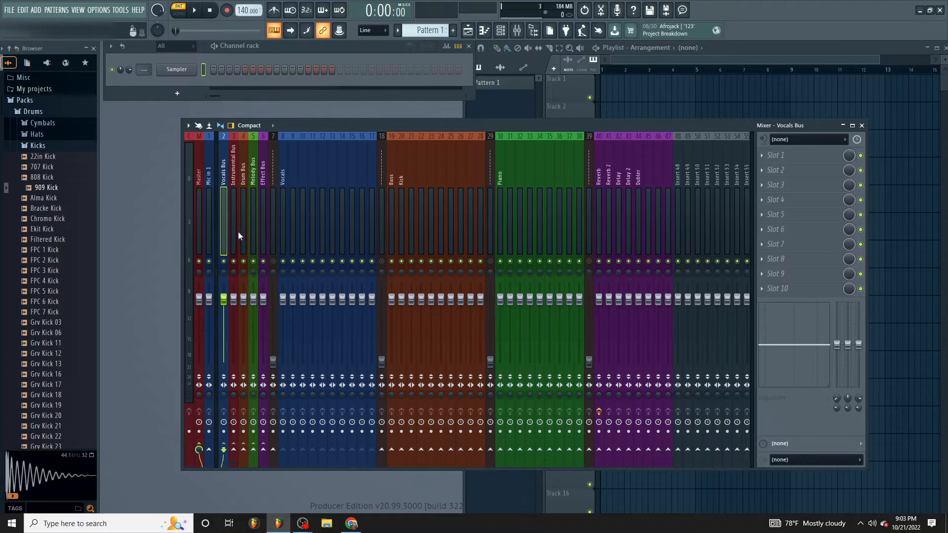
pyautogui.moveTo(226, 299); pyautogui.dragTo(226, 322)
pyautogui.moveTo(235, 179); pyautogui.dragTo(253, 179)
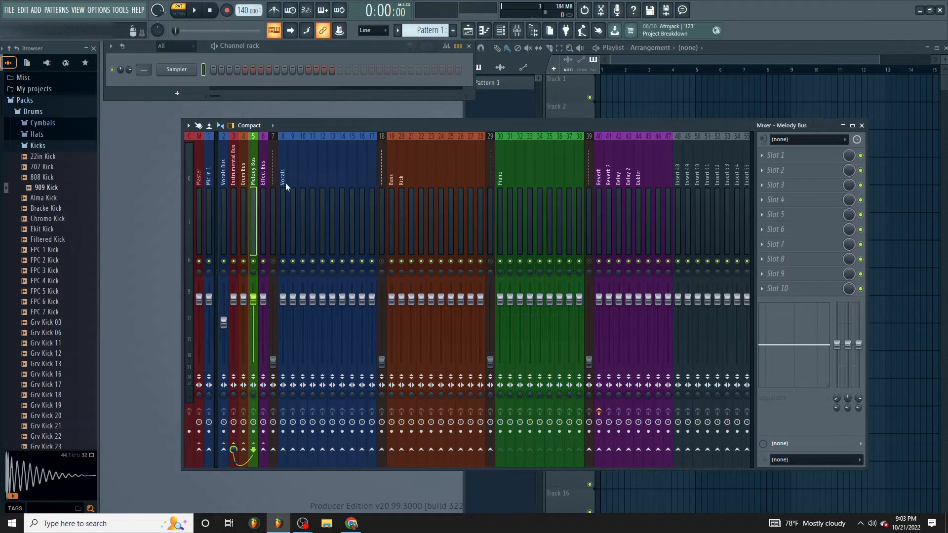
pyautogui.moveTo(253, 299); pyautogui.dragTo(253, 319)
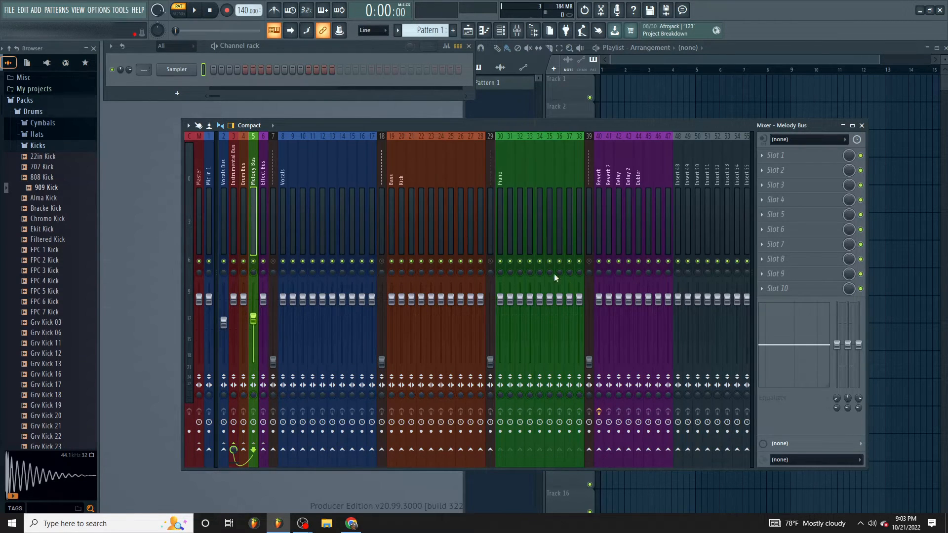
pyautogui.click(307, 186)
pyautogui.click(286, 182)
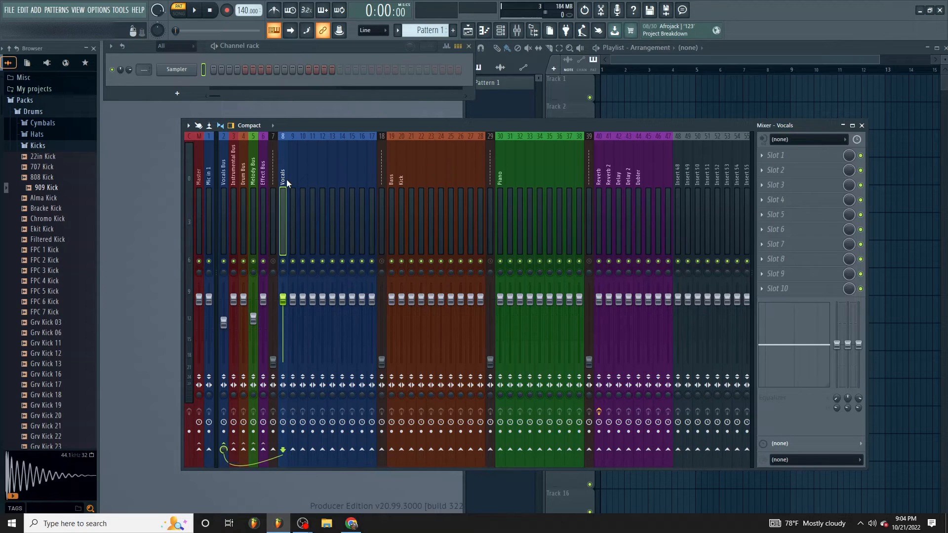
pyautogui.moveTo(286, 180); pyautogui.dragTo(371, 181)
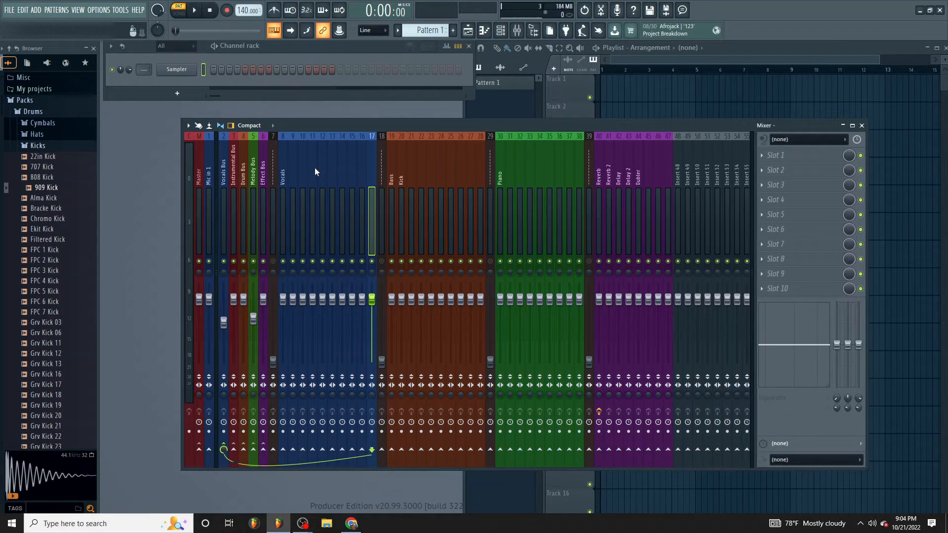
# - Load EQUO into slot 2 of the Vocals Bus and draw a curve that cuts the lows and boosts the highs
pyautogui.click(226, 168)
pyautogui.click(770, 170)
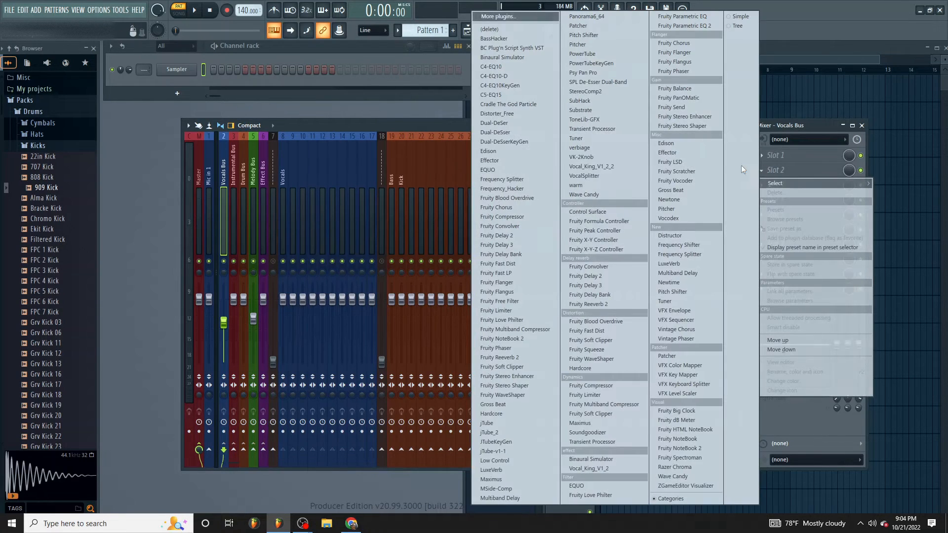
pyautogui.click(526, 169)
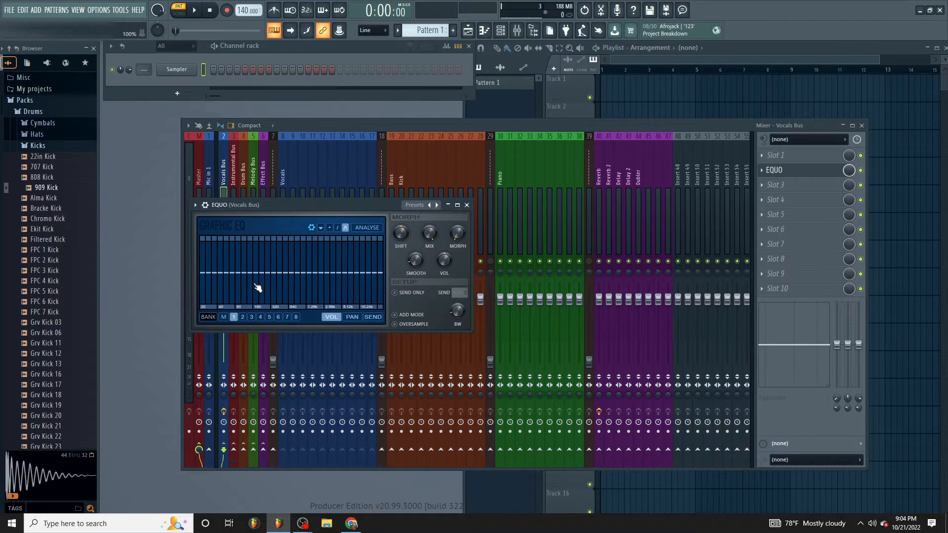
pyautogui.moveTo(256, 288)
pyautogui.mouseDown()
pyautogui.moveTo(236, 302)
pyautogui.moveTo(256, 277)
pyautogui.moveTo(360, 266)
pyautogui.mouseUp()
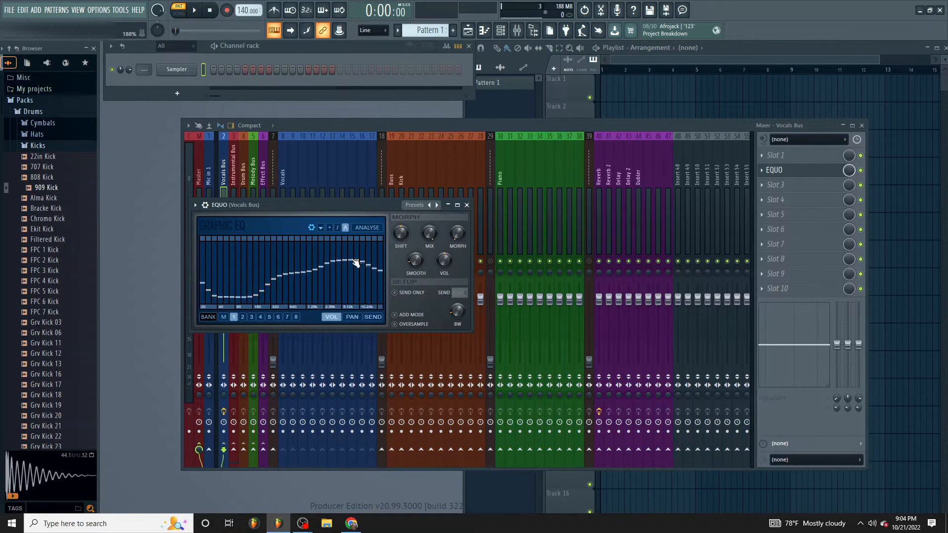
pyautogui.click(467, 205)
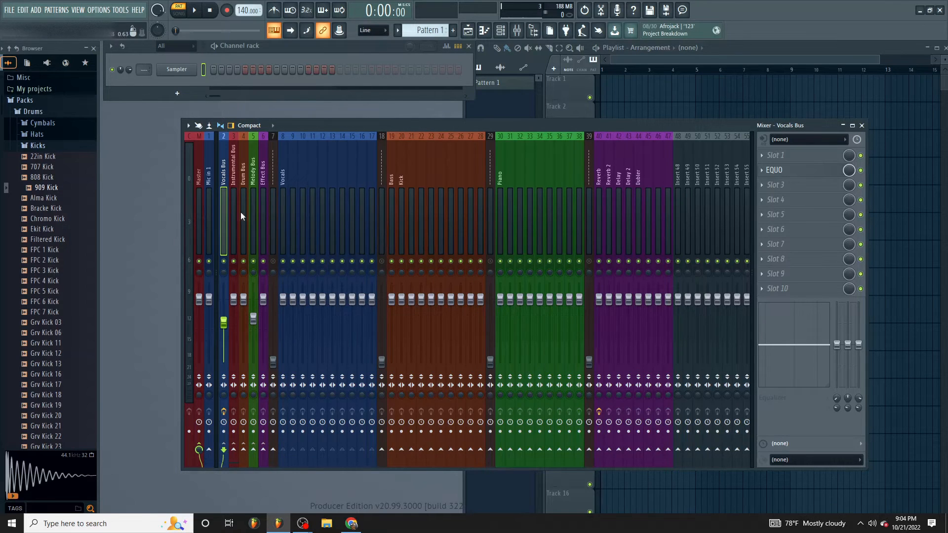
# - Inspect the routing of the Instrumental Bus, Effect Bus, purple effect tracks and Vocals Bus in the mixer
pyautogui.hscroll(1, 220, 237)
pyautogui.hscroll(-1, 190, 217)
pyautogui.click(232, 208)
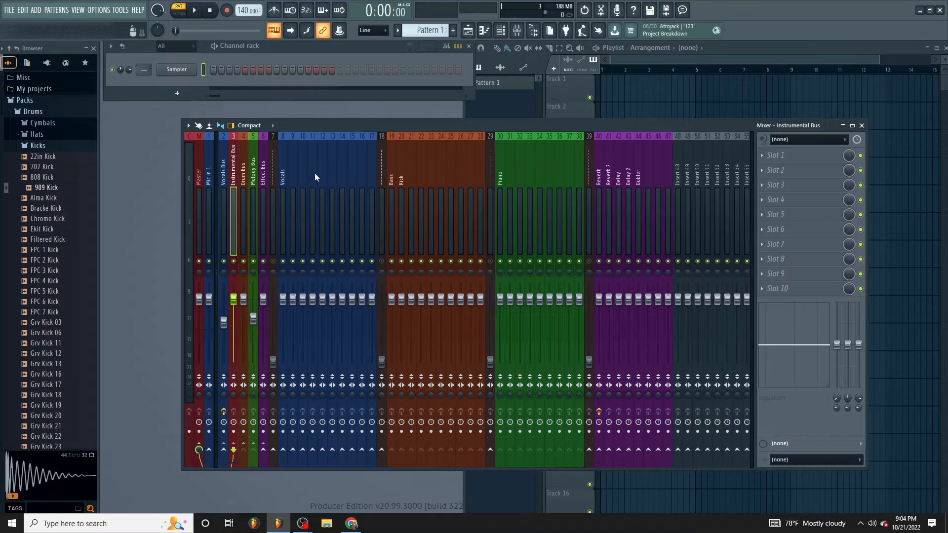
pyautogui.click(261, 183)
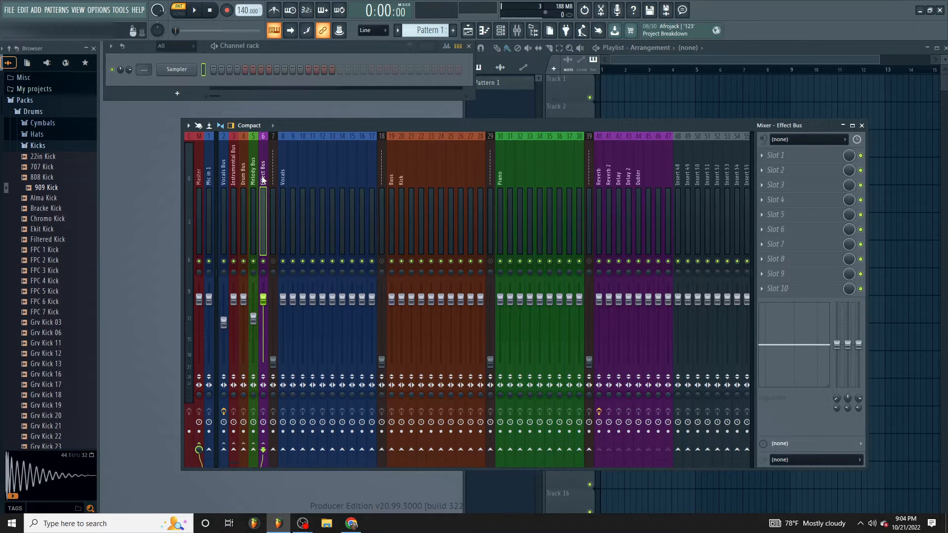
pyautogui.click(599, 180)
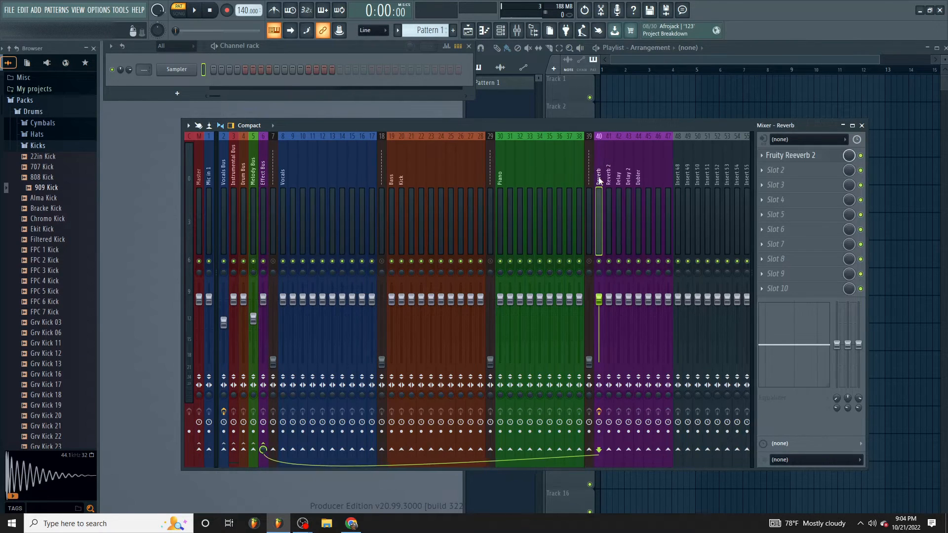
pyautogui.click(608, 183)
pyautogui.moveTo(609, 182); pyautogui.dragTo(658, 182)
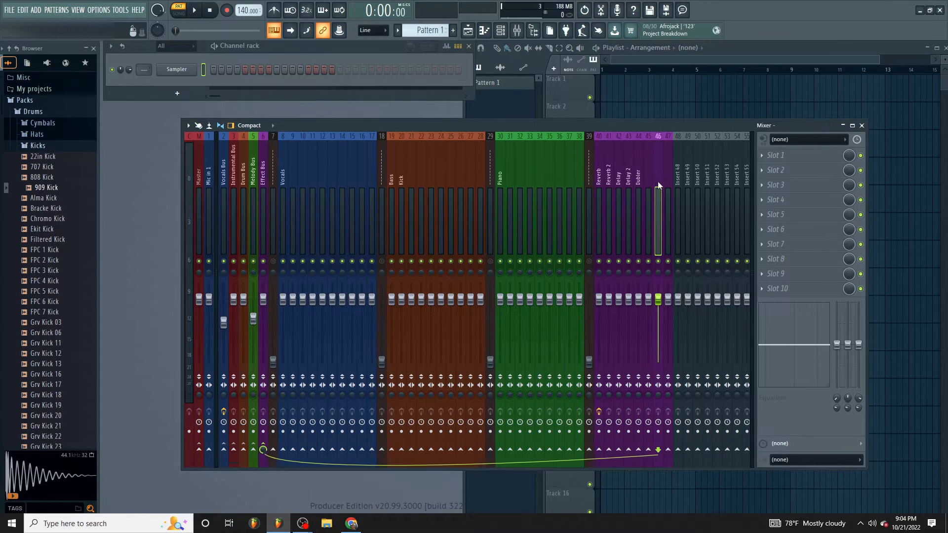
pyautogui.click(233, 184)
pyautogui.click(225, 184)
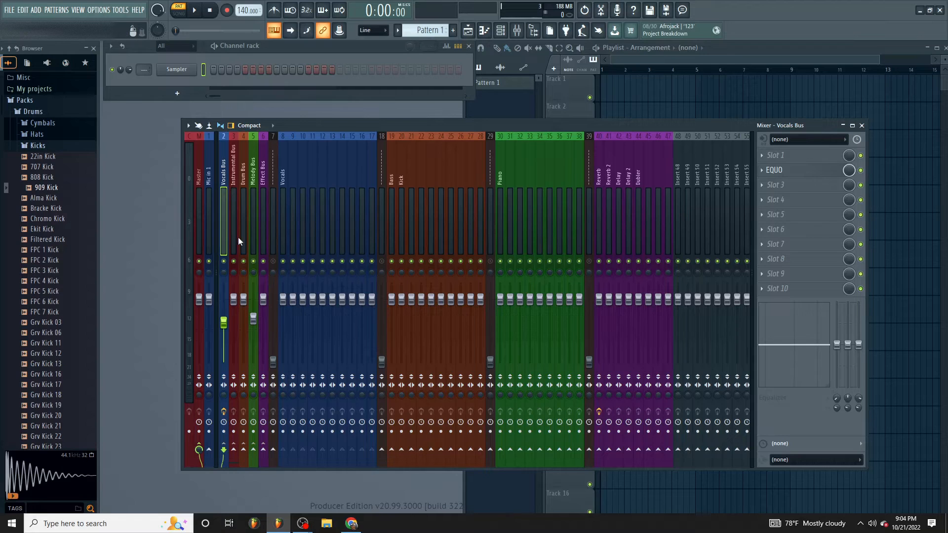
# - Load Fruity Compressor into slot 3 of the Drum Bus and raise its gain to 7.1 dB
pyautogui.click(774, 230)
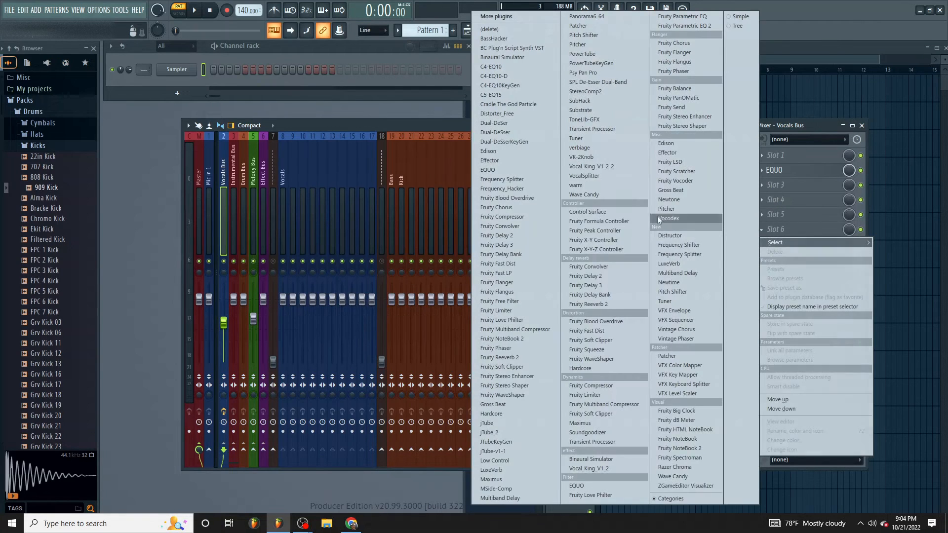
pyautogui.click(255, 180)
pyautogui.click(244, 187)
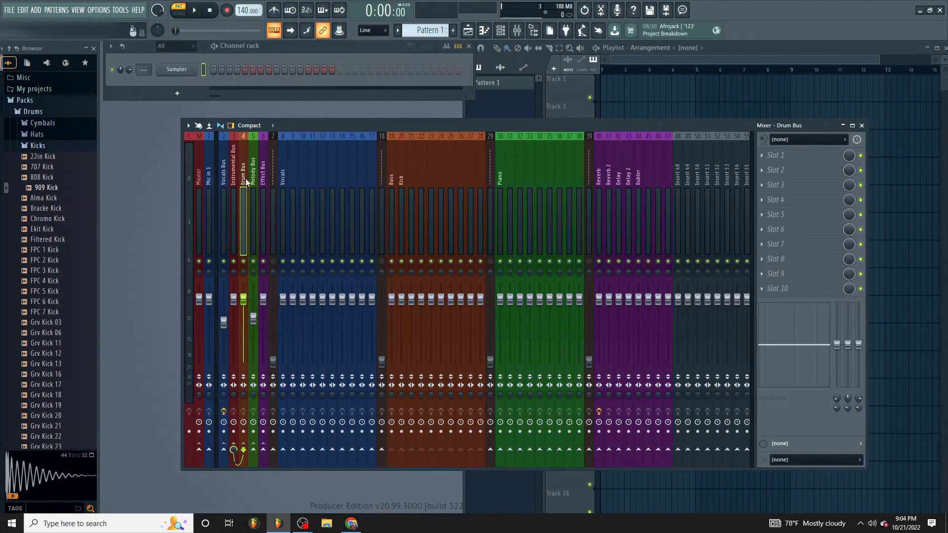
pyautogui.click(771, 186)
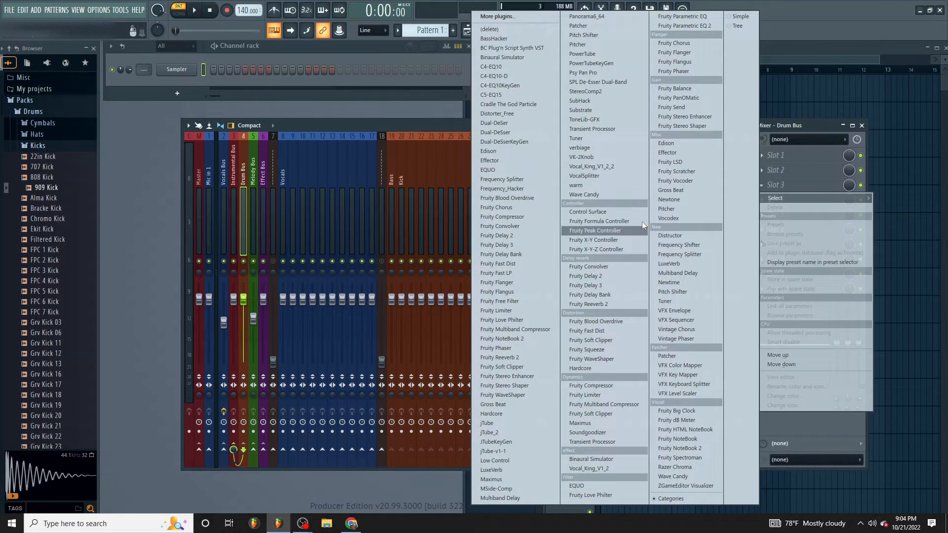
pyautogui.click(606, 387)
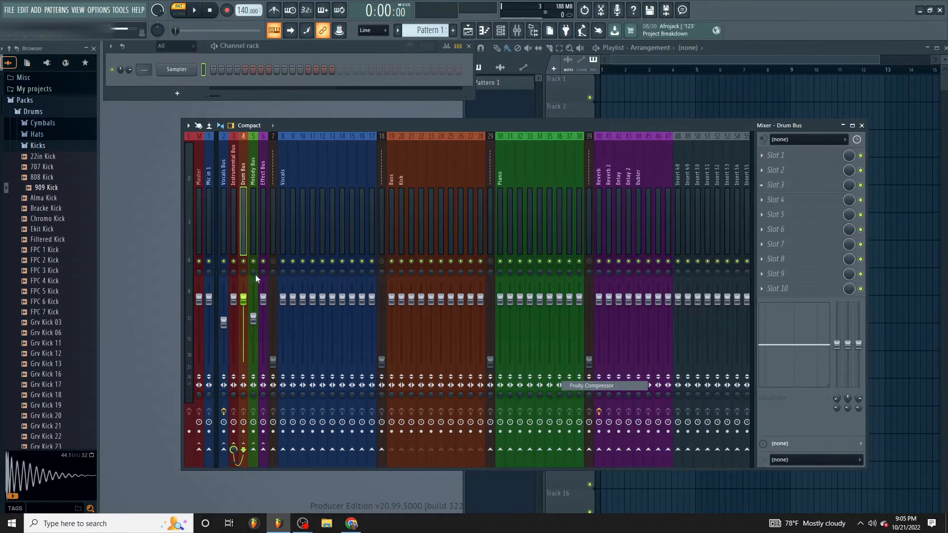
pyautogui.moveTo(246, 142); pyautogui.dragTo(323, 294)
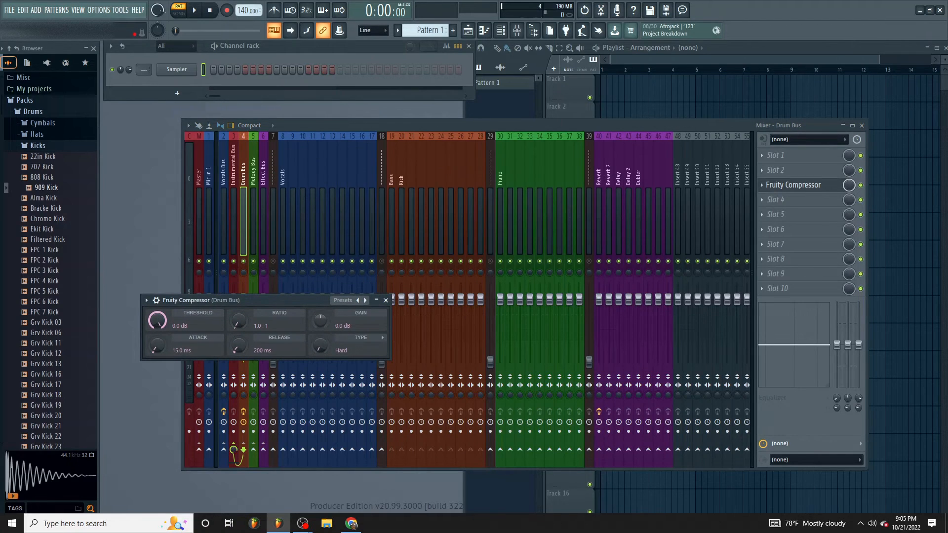
# - Preview the 909 Kick sample, load it into the existing Sampler channel and route it to mixer track 20
pyautogui.click(64, 189)
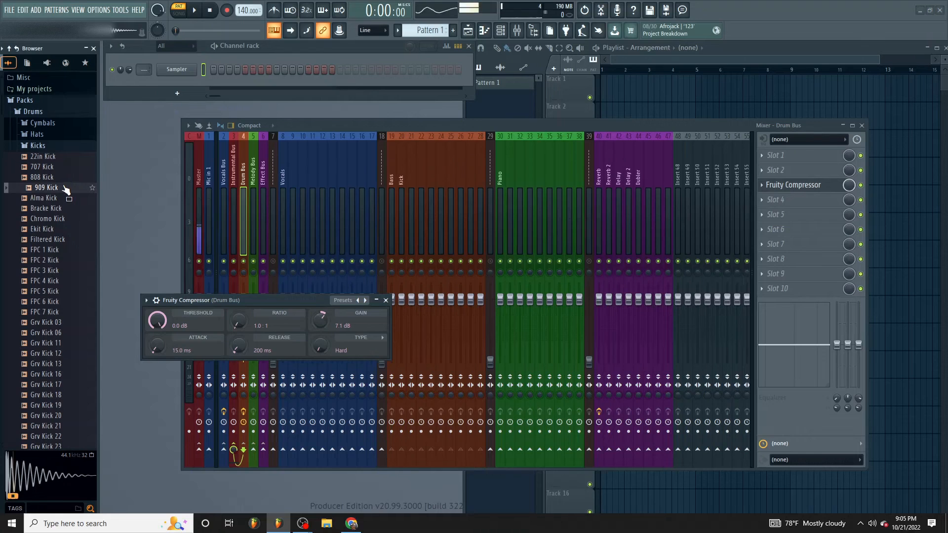
pyautogui.moveTo(64, 188); pyautogui.dragTo(174, 71)
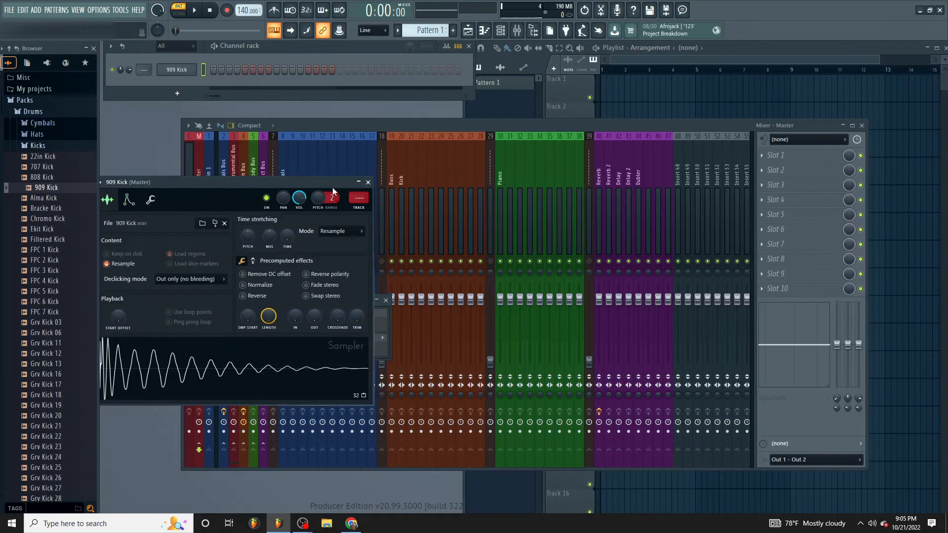
pyautogui.moveTo(326, 183); pyautogui.dragTo(425, 319)
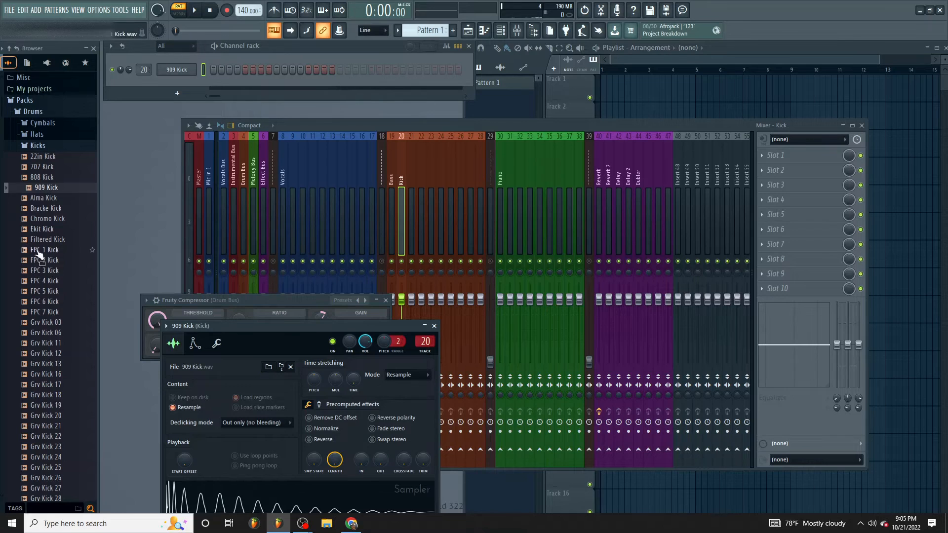
# - Find the Claps folder in the Drums pack and add Attack Clap 09 as a new channel
pyautogui.click(34, 111)
pyautogui.click(44, 123)
pyautogui.click(44, 134)
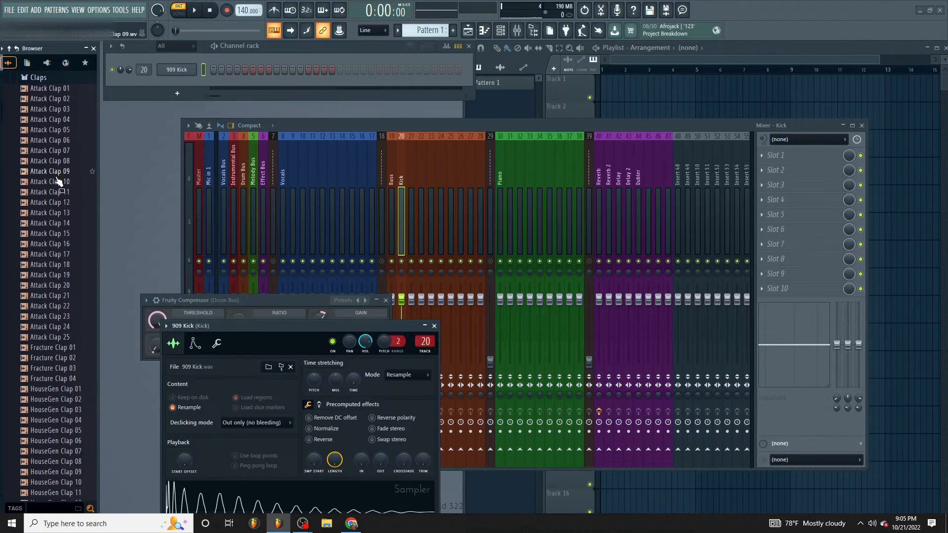
pyautogui.moveTo(59, 180); pyautogui.dragTo(213, 70)
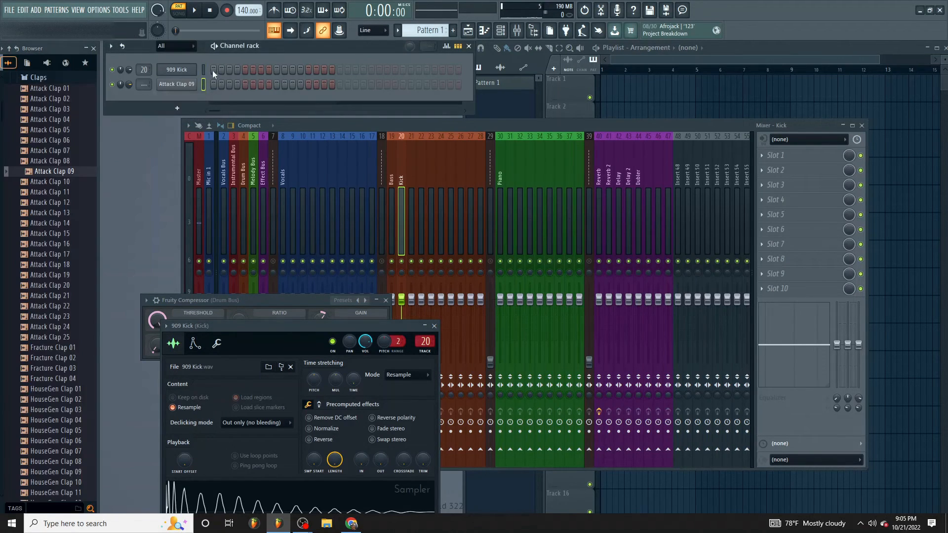
# - Program kicks on steps 1, 5, 9 and 13 and claps on steps 5 and 13, routing the clap to mixer track 21
pyautogui.click(308, 69)
pyautogui.click(246, 84)
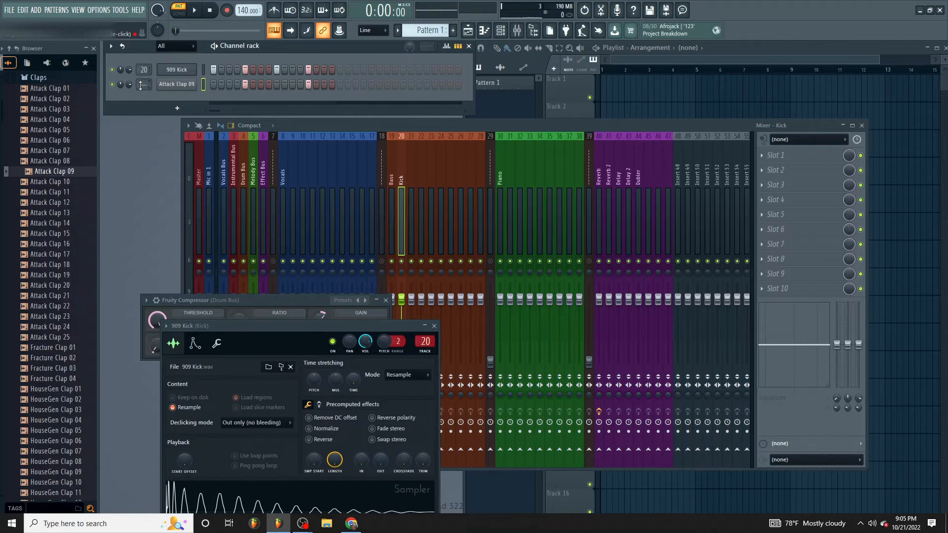
pyautogui.moveTo(143, 84); pyautogui.dragTo(144, 54)
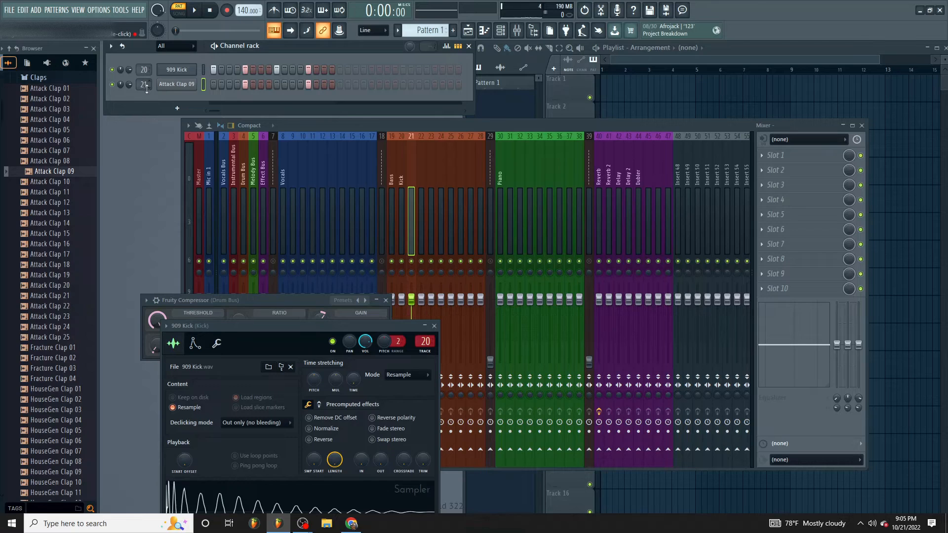
# - Play the drum pattern while adjusting the Drum Bus compressor's gain to 7.6 dB, and stop playback
pyautogui.click(195, 10)
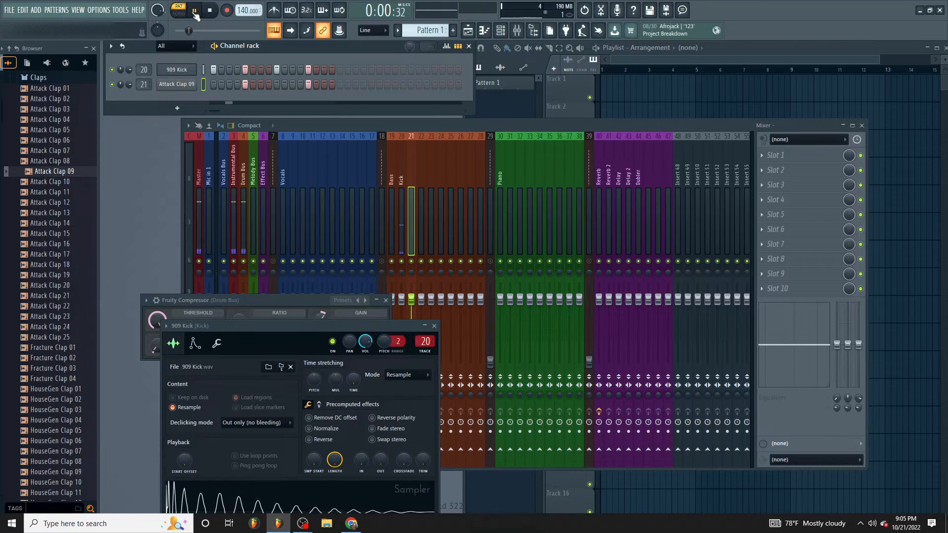
pyautogui.click(242, 163)
pyautogui.click(830, 187)
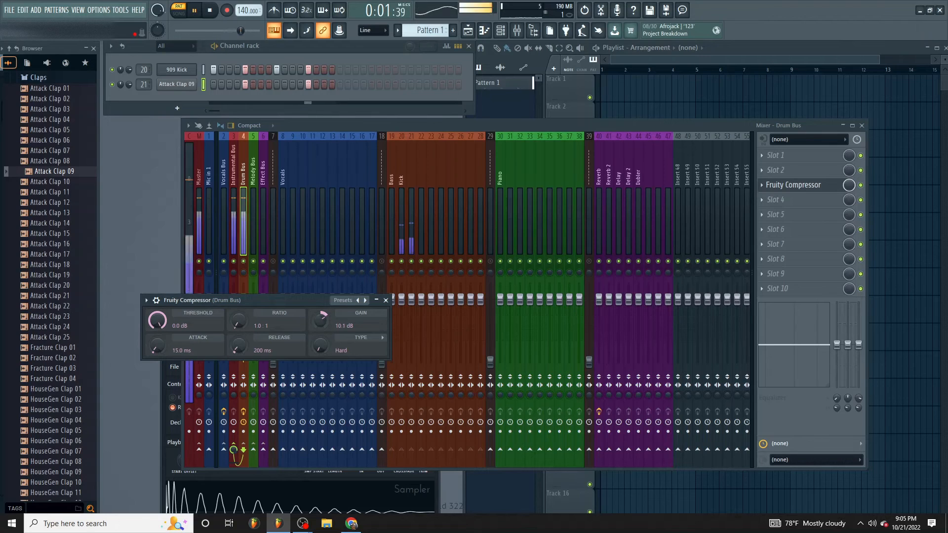
pyautogui.press('space')
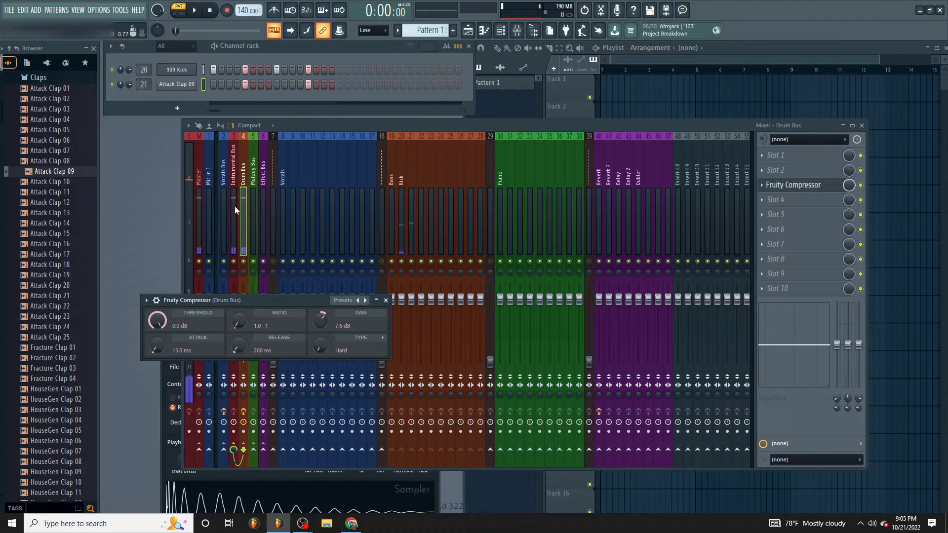
# - Review the effect slots and routing of the Master and each bus track
pyautogui.click(201, 179)
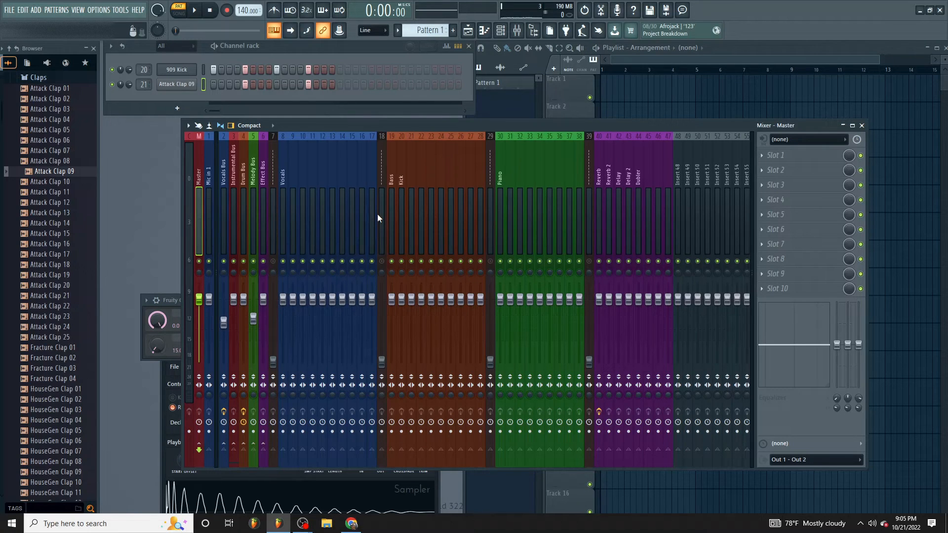
pyautogui.click(242, 188)
pyautogui.click(234, 185)
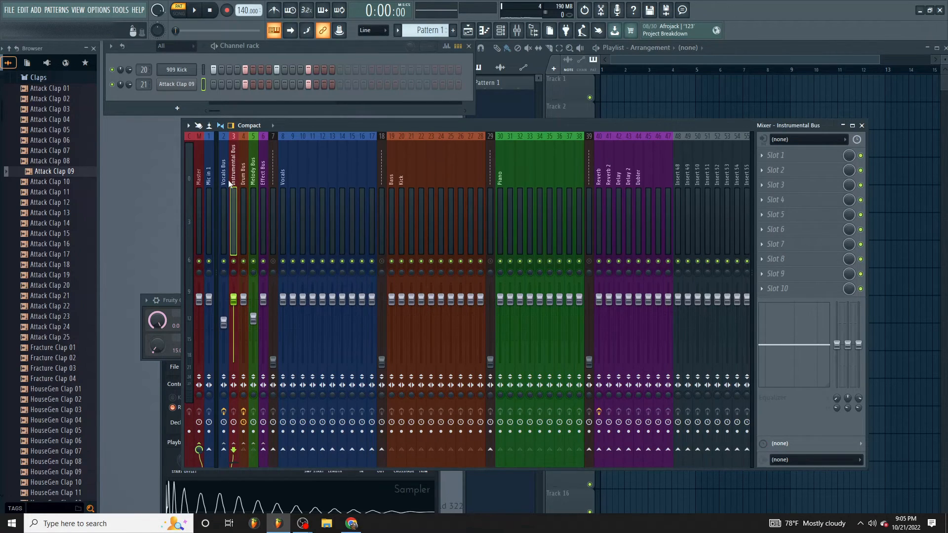
pyautogui.click(225, 185)
pyautogui.click(233, 181)
pyautogui.click(263, 180)
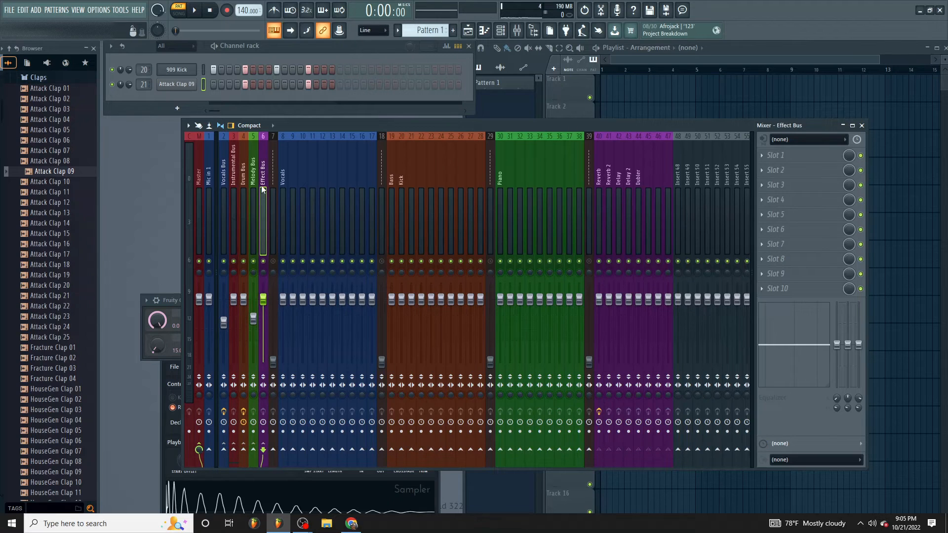
pyautogui.click(253, 181)
pyautogui.click(242, 180)
# - Send the Vocals Bus to the Reverb track while keeping its route to the Master
pyautogui.click(225, 180)
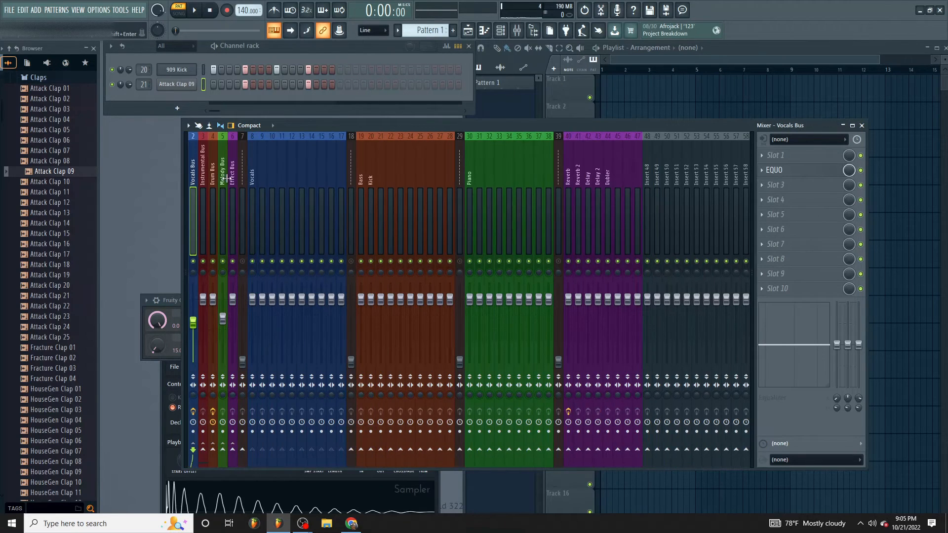
pyautogui.scroll(-1, 217, 180)
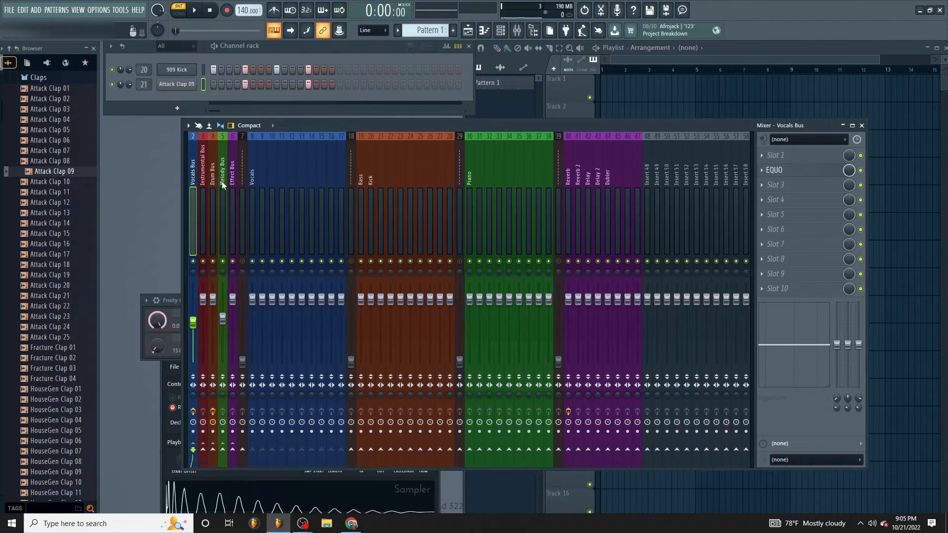
pyautogui.scroll(1, 190, 179)
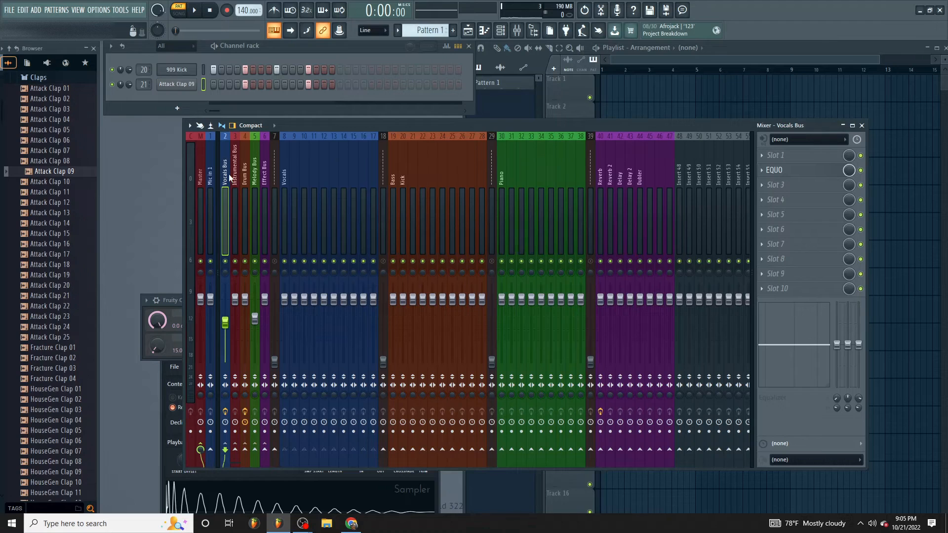
pyautogui.click(601, 449)
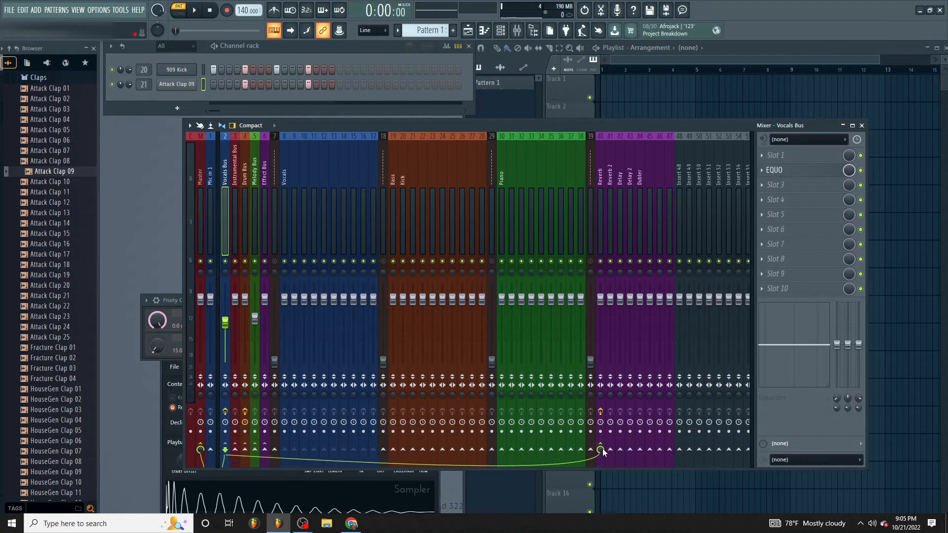
# - Check how the vocal inserts, Vocals Bus, Instrumental Bus, Drum Bus and Melody Bus are routed
pyautogui.click(285, 186)
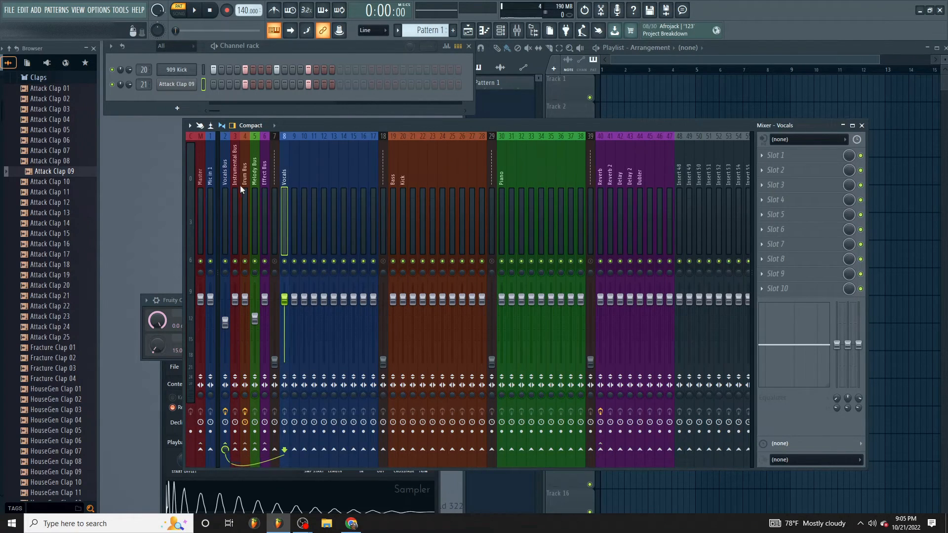
pyautogui.click(226, 186)
pyautogui.moveTo(289, 187); pyautogui.dragTo(353, 182)
pyautogui.click(224, 183)
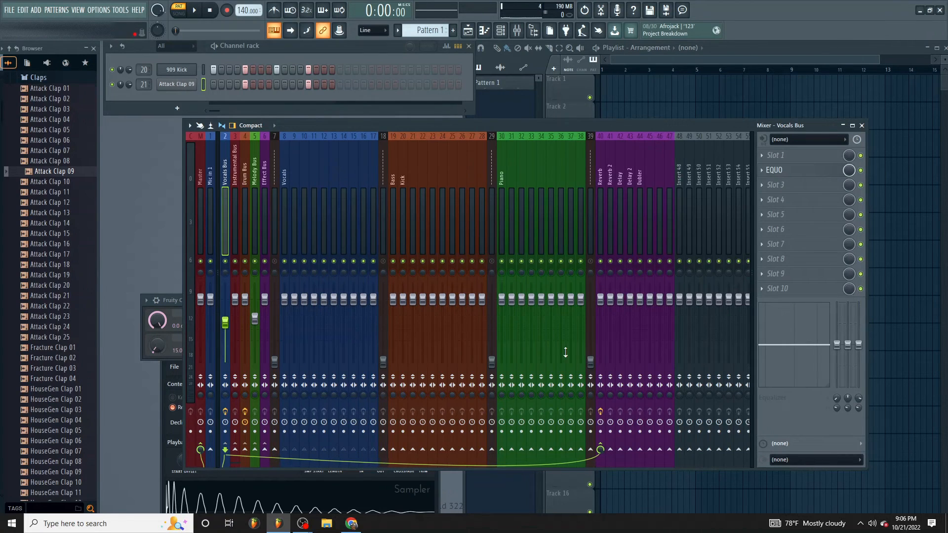
pyautogui.click(236, 179)
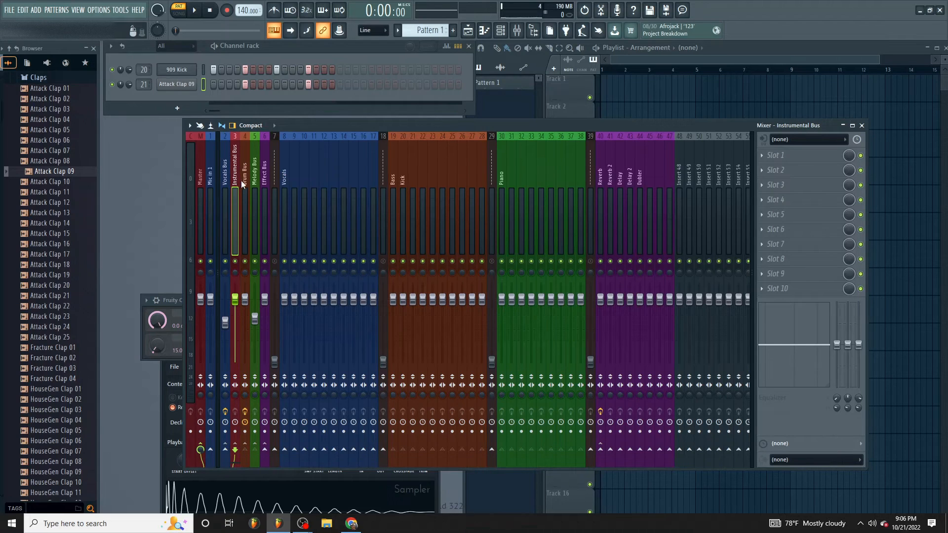
pyautogui.click(246, 185)
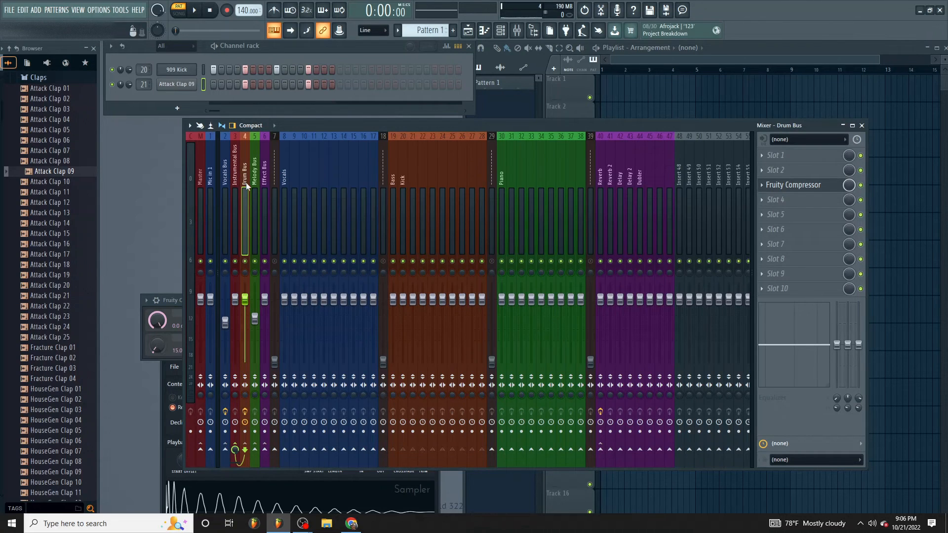
pyautogui.click(254, 186)
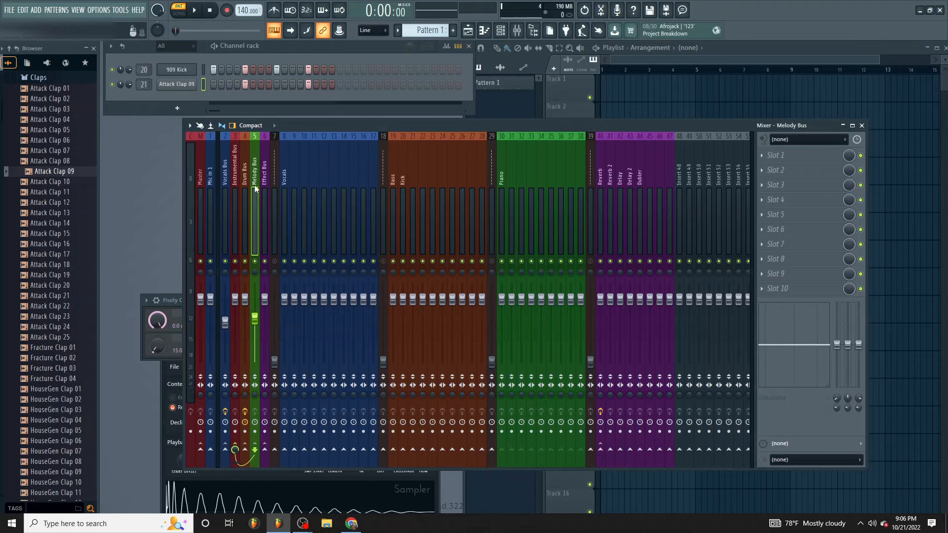
# - Save the mixer project and collapse the browser to its main folders
pyautogui.click(11, 10)
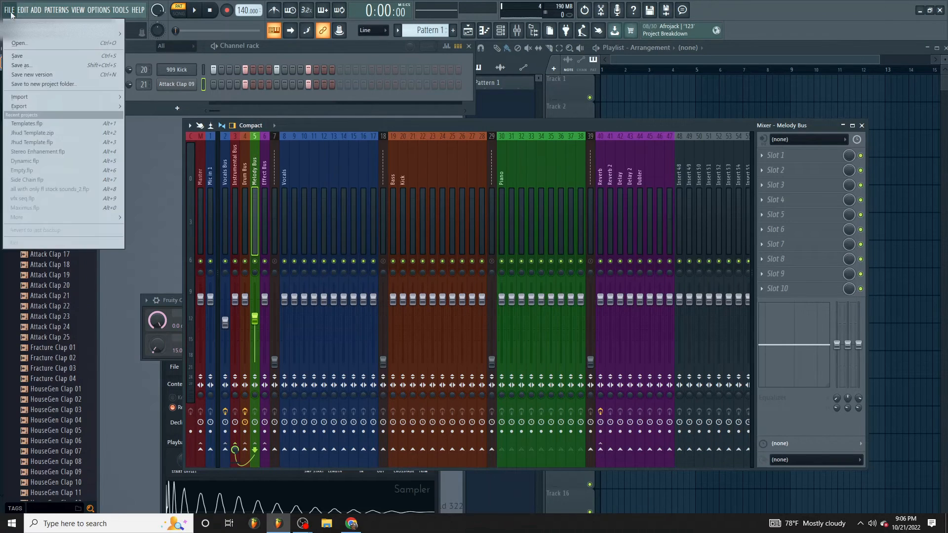
pyautogui.click(23, 54)
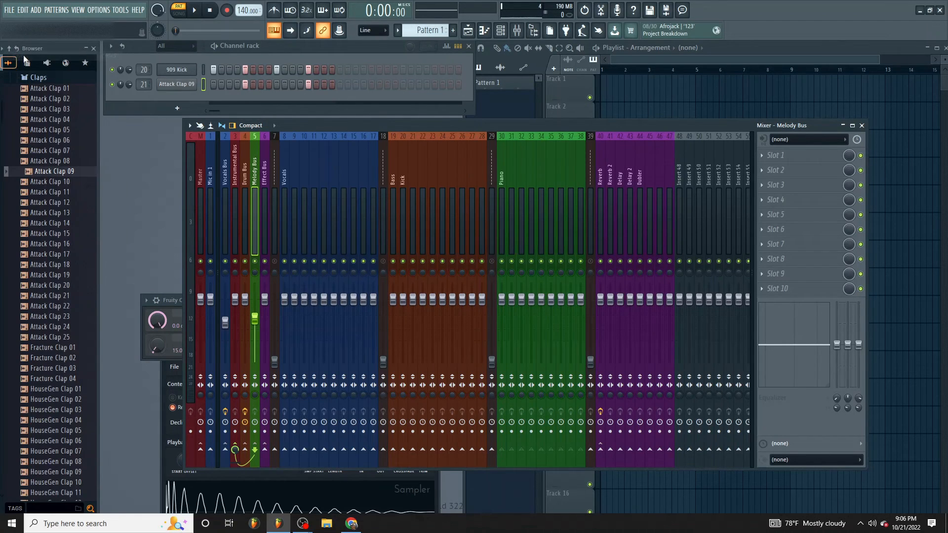
pyautogui.click(11, 10)
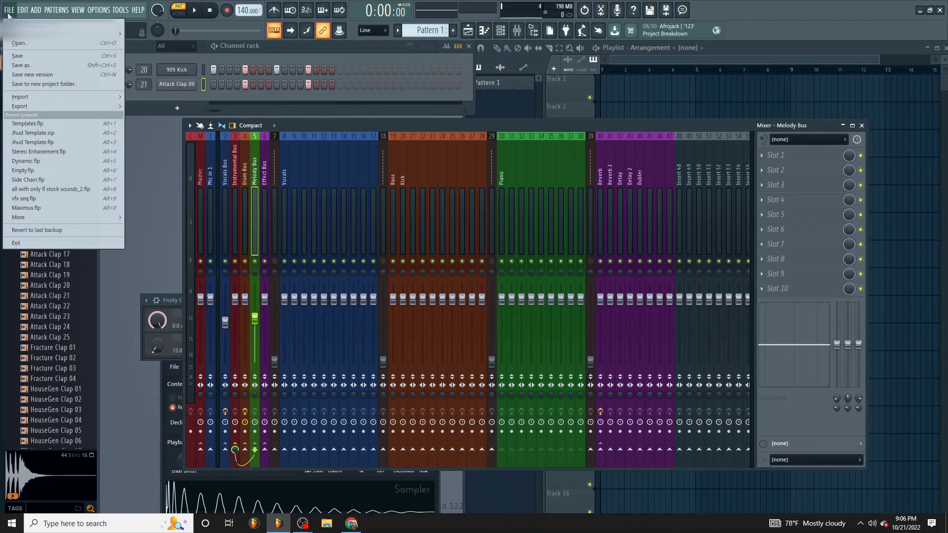
pyautogui.click(8, 15)
pyautogui.click(9, 49)
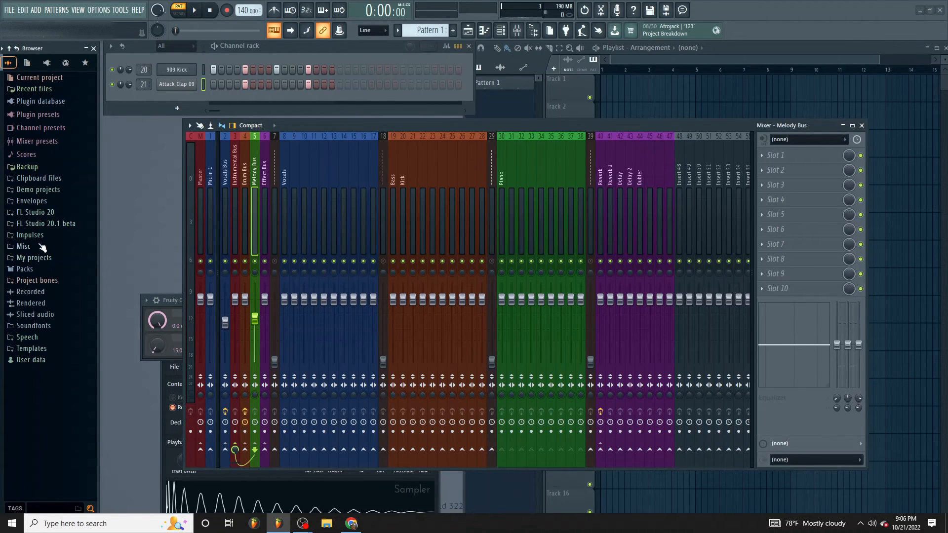
# - Check the My projects folder and the list of templates offered for new projects
pyautogui.click(10, 10)
pyautogui.click(9, 11)
pyautogui.click(56, 259)
pyautogui.click(58, 263)
pyautogui.click(10, 10)
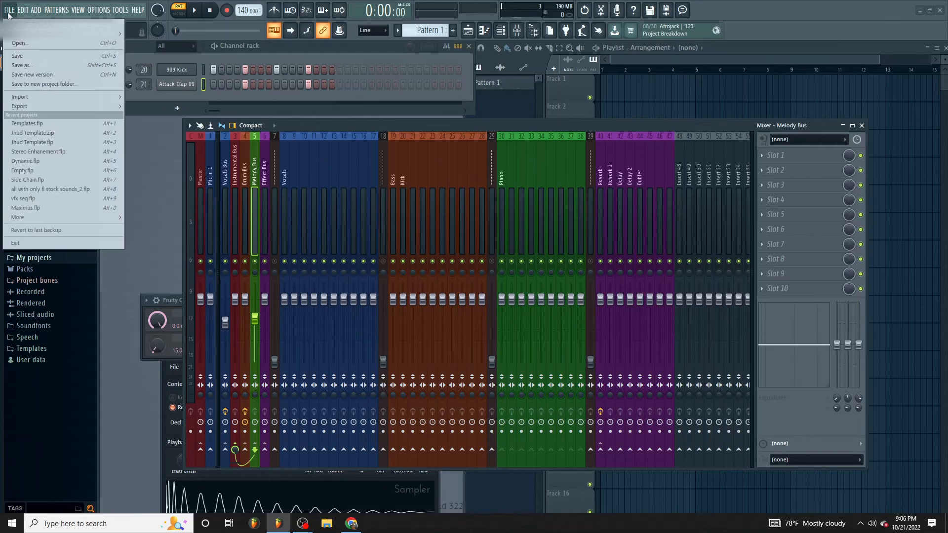
pyautogui.moveTo(32, 37)
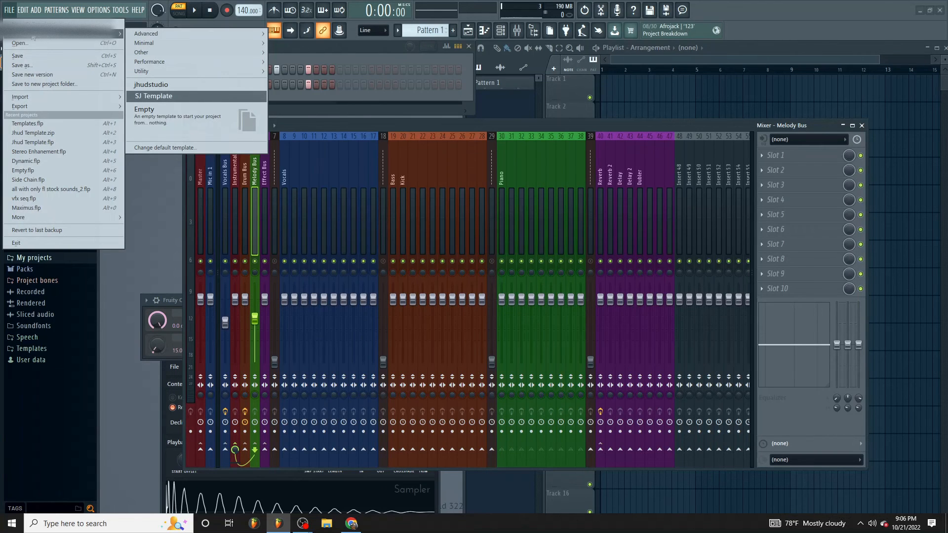
# - Review the startup project and default template options in the general settings, and close the settings
pyautogui.moveTo(99, 10)
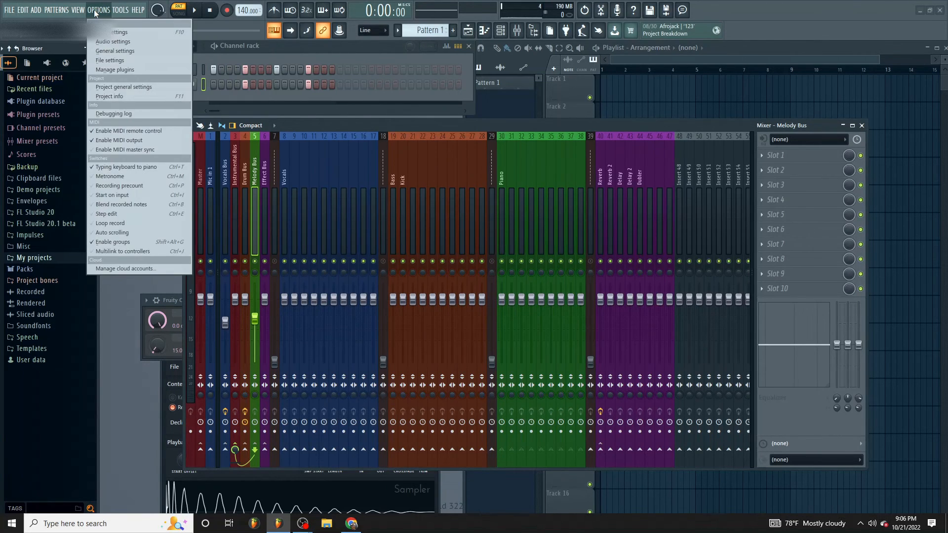
pyautogui.click(114, 42)
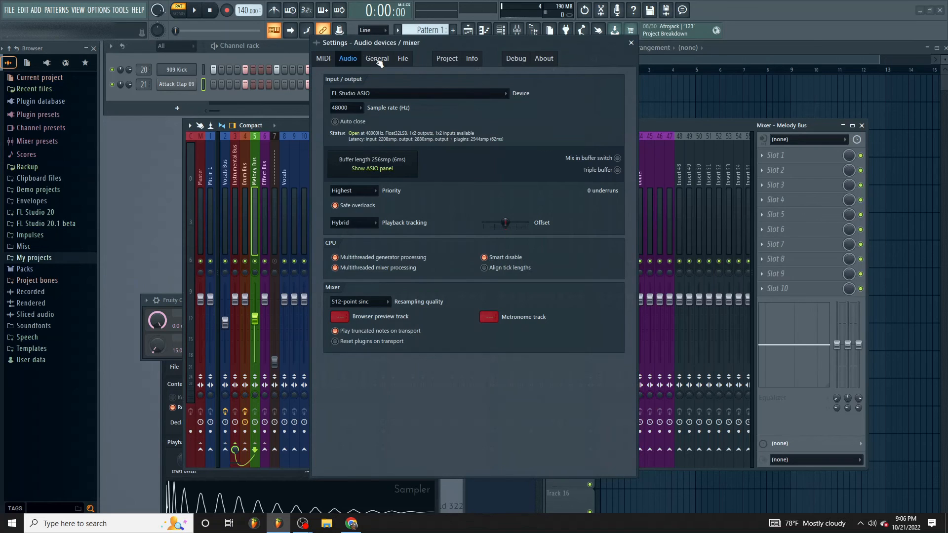
pyautogui.click(376, 60)
pyautogui.scroll(-5, 368, 222)
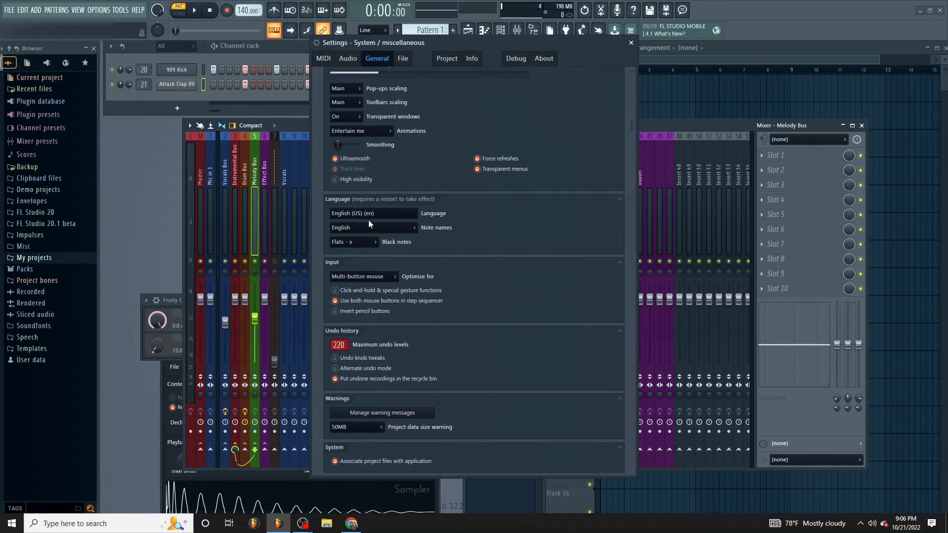
pyautogui.scroll(-5, 367, 218)
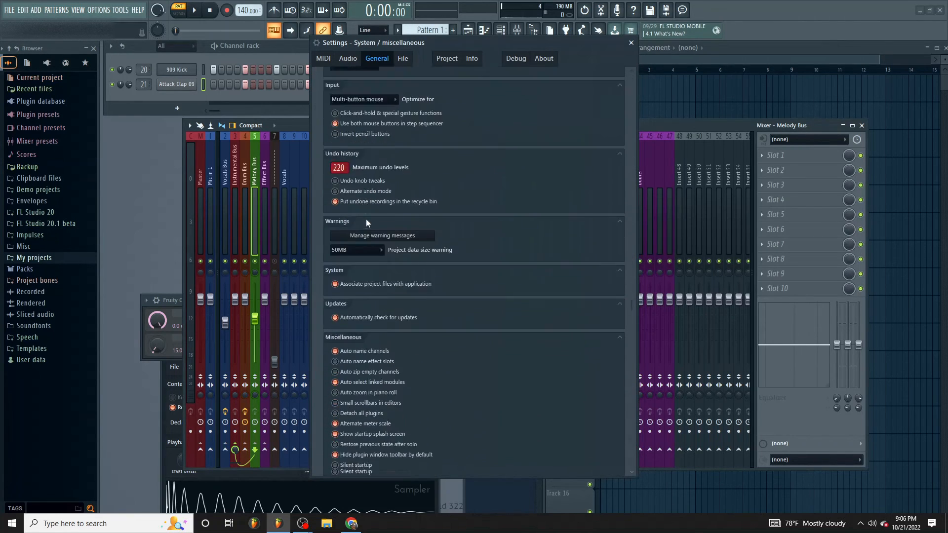
pyautogui.scroll(-4, 357, 206)
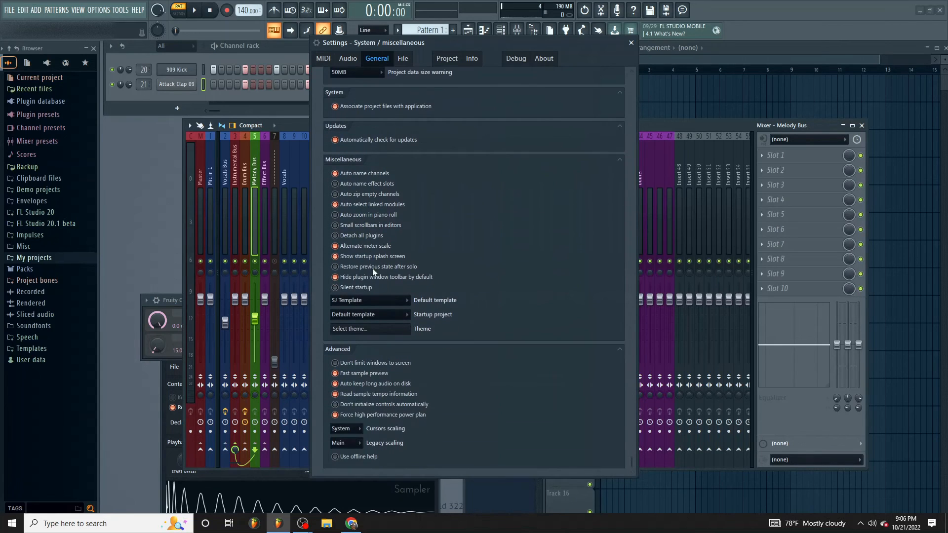
pyautogui.click(380, 314)
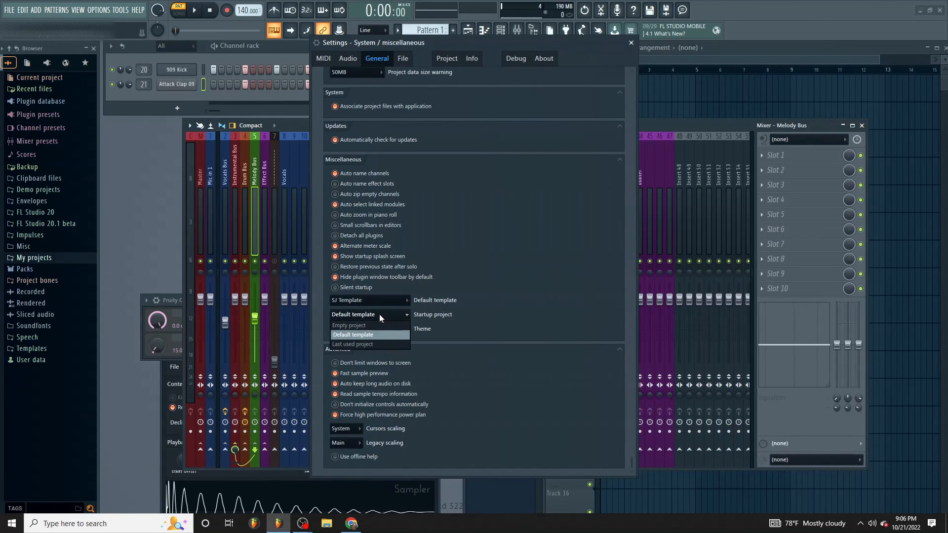
pyautogui.click(378, 313)
pyautogui.click(377, 303)
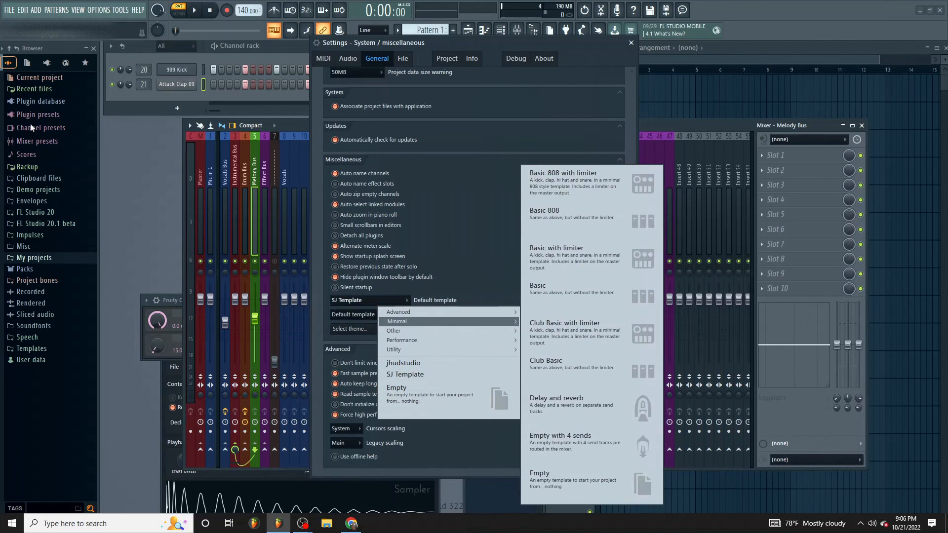
pyautogui.click(1, 147)
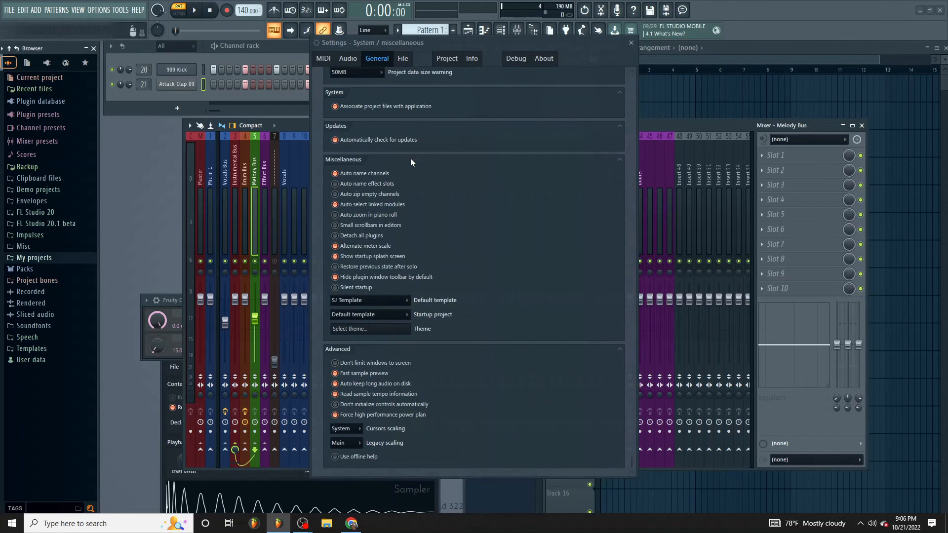
pyautogui.click(631, 43)
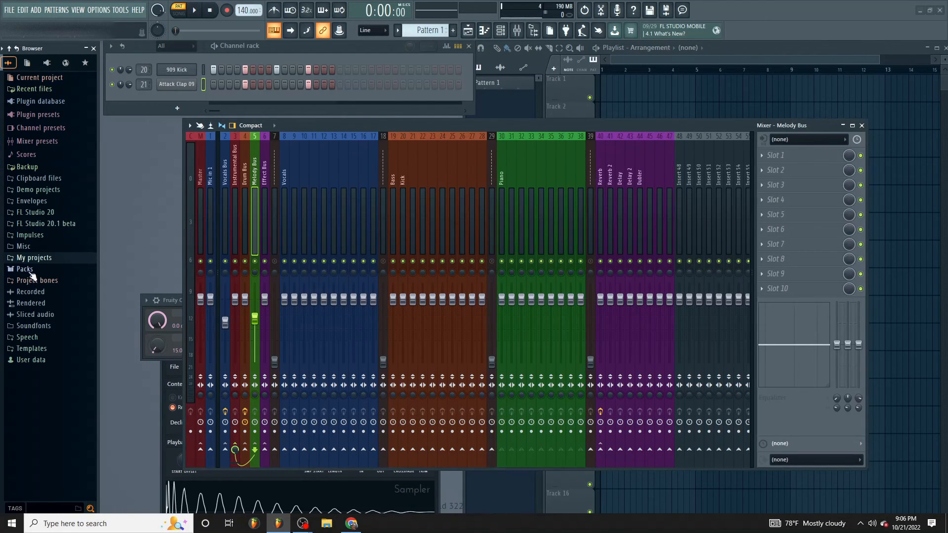
# - Locate the Templates folder in the browser and open it in Windows Explorer
pyautogui.click(33, 258)
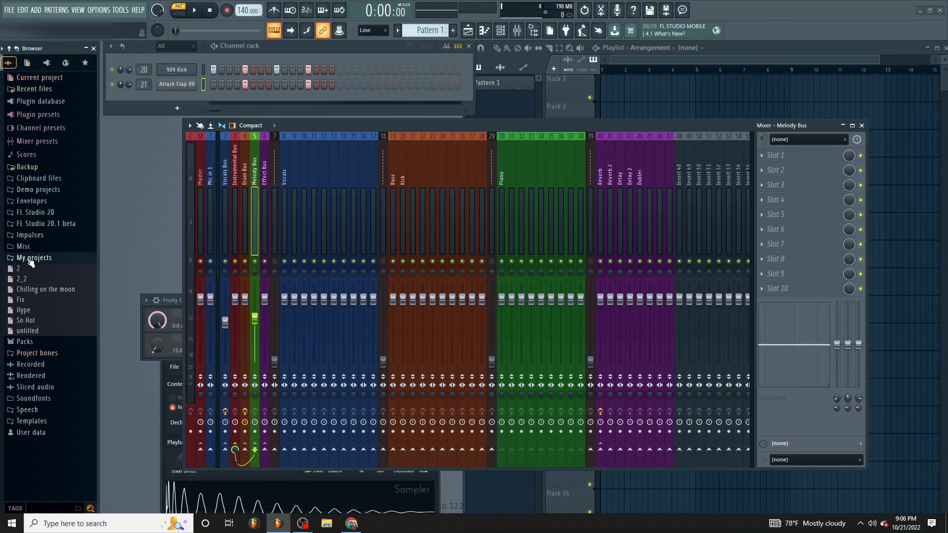
pyautogui.click(31, 261)
pyautogui.click(30, 247)
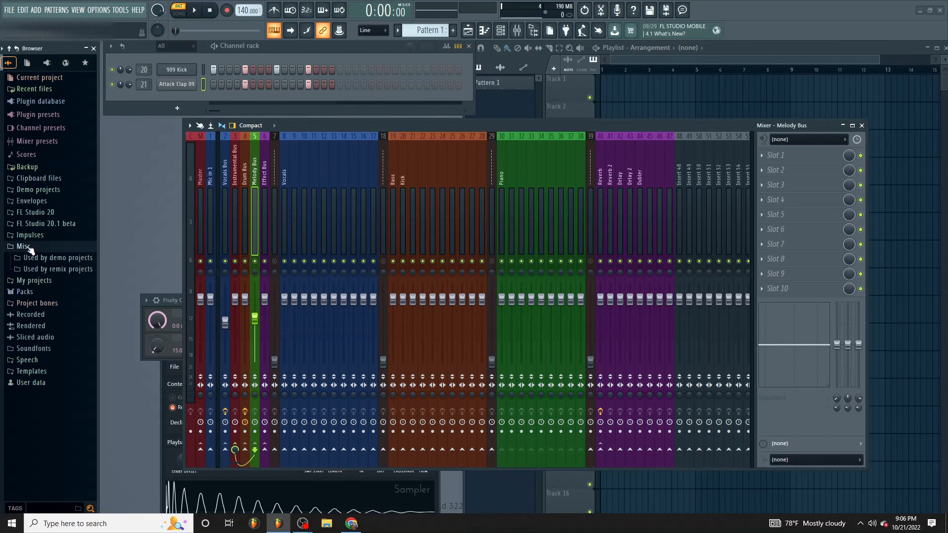
pyautogui.click(40, 371)
pyautogui.rightClick(41, 372)
pyautogui.click(74, 448)
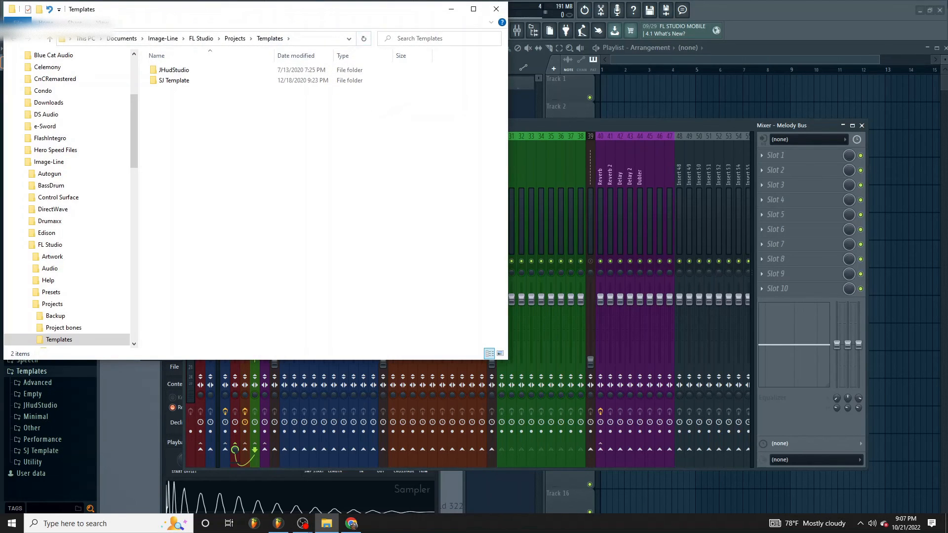
# - Clear the other windows off the desktop and move Templates.flp from the desktop into the Templates folder
pyautogui.click(919, 10)
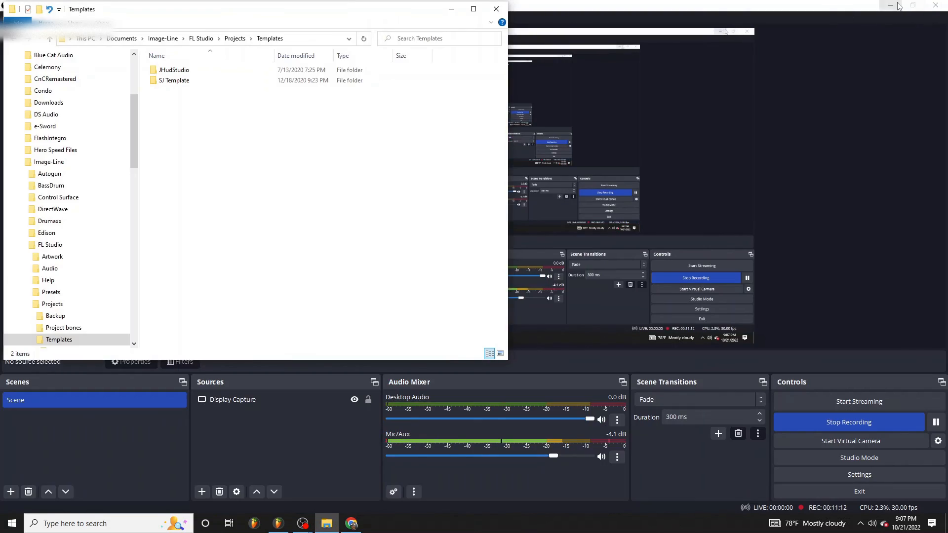
pyautogui.click(890, 6)
pyautogui.moveTo(420, 11); pyautogui.dragTo(728, 321)
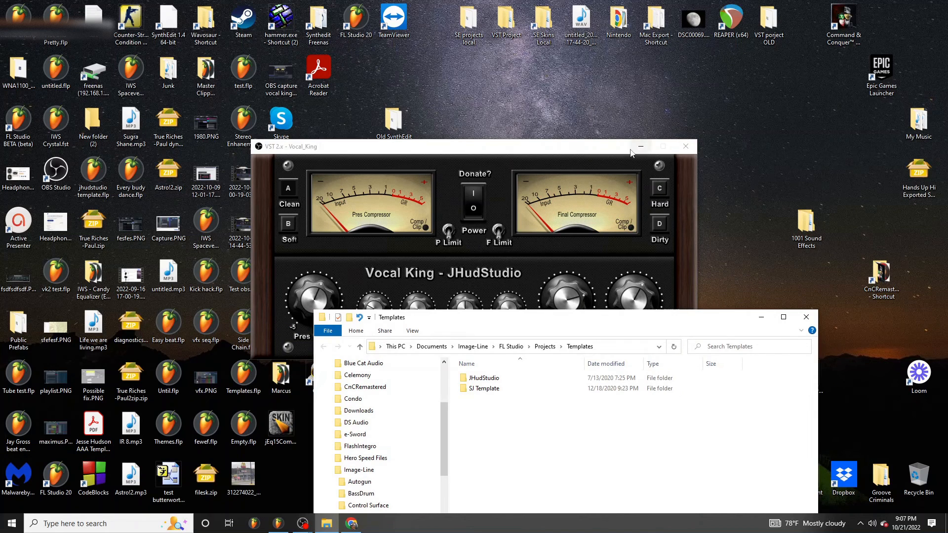
pyautogui.click(694, 147)
pyautogui.moveTo(497, 319); pyautogui.dragTo(571, 118)
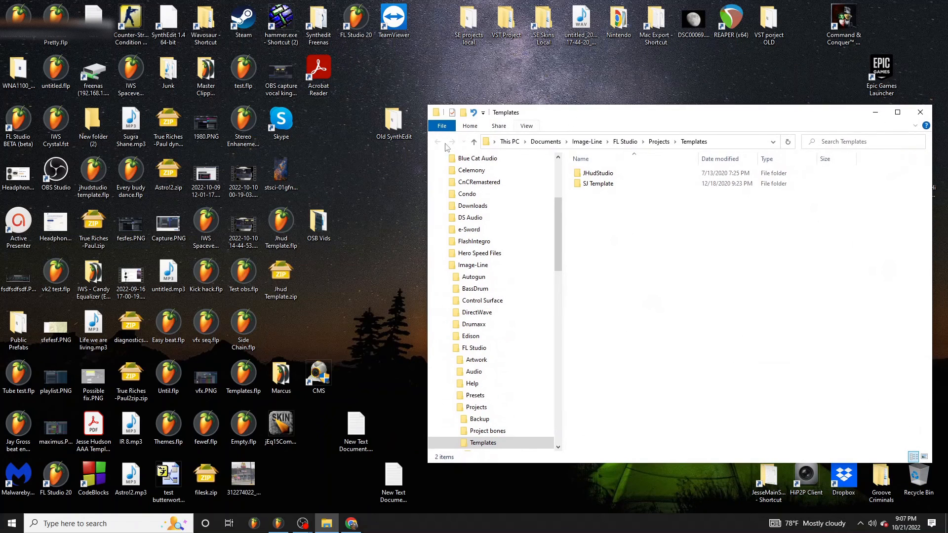
pyautogui.click(243, 377)
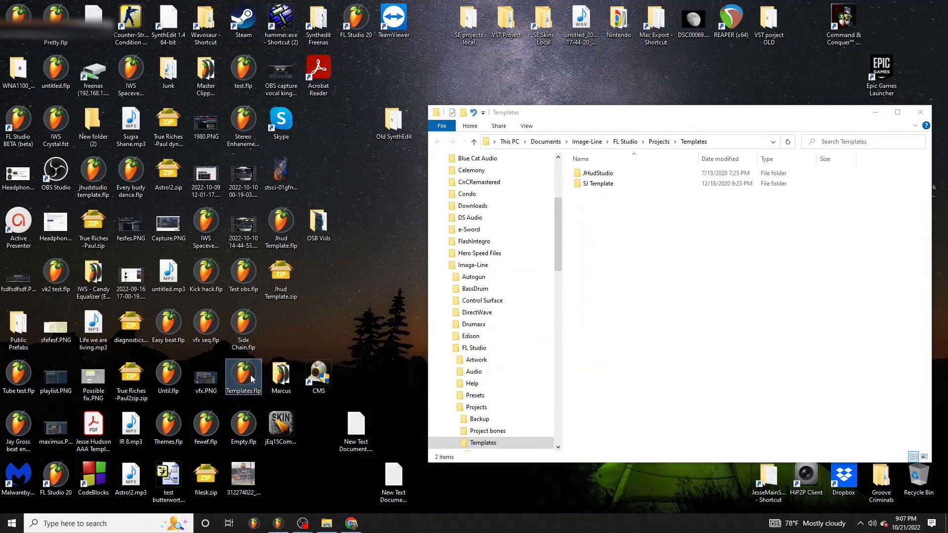
pyautogui.moveTo(249, 378); pyautogui.dragTo(637, 233)
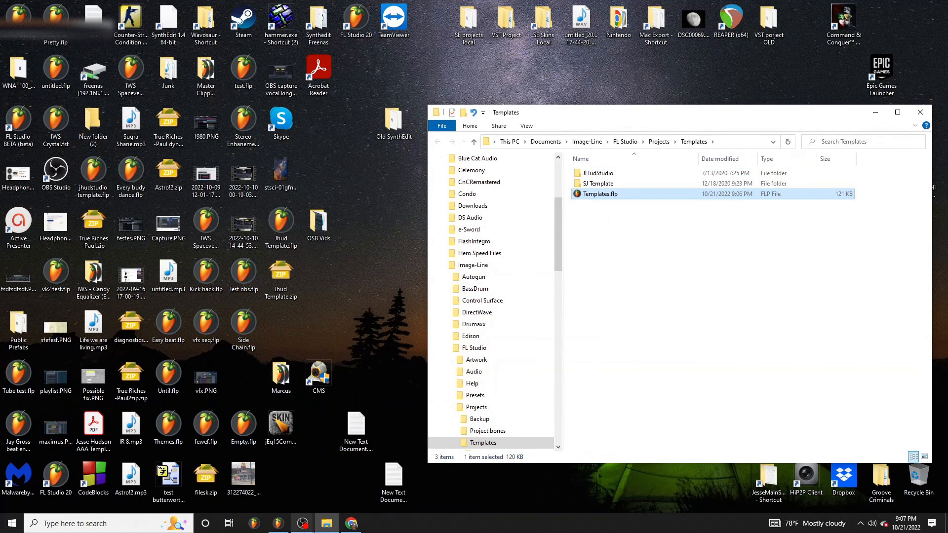
# - Switch back to FL Studio and restart the program
pyautogui.click(277, 524)
pyautogui.click(9, 11)
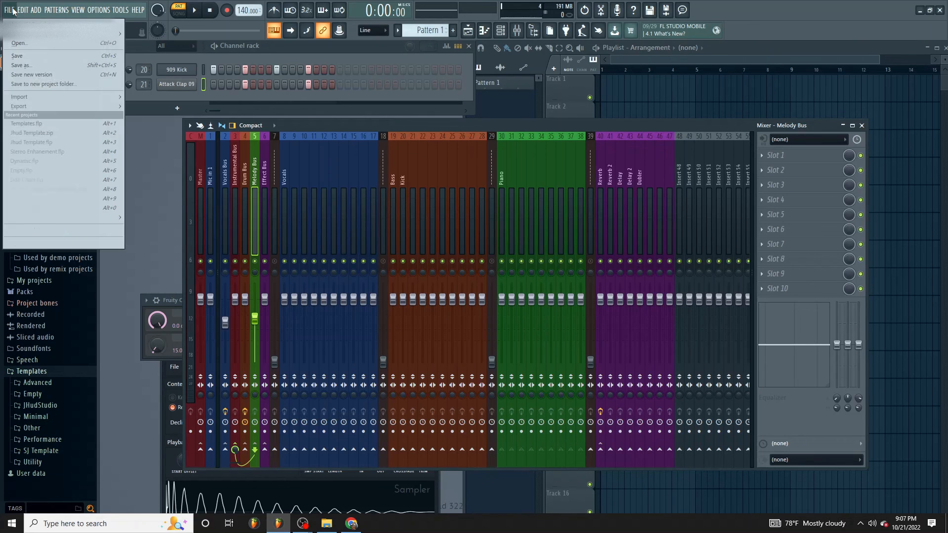
pyautogui.click(940, 10)
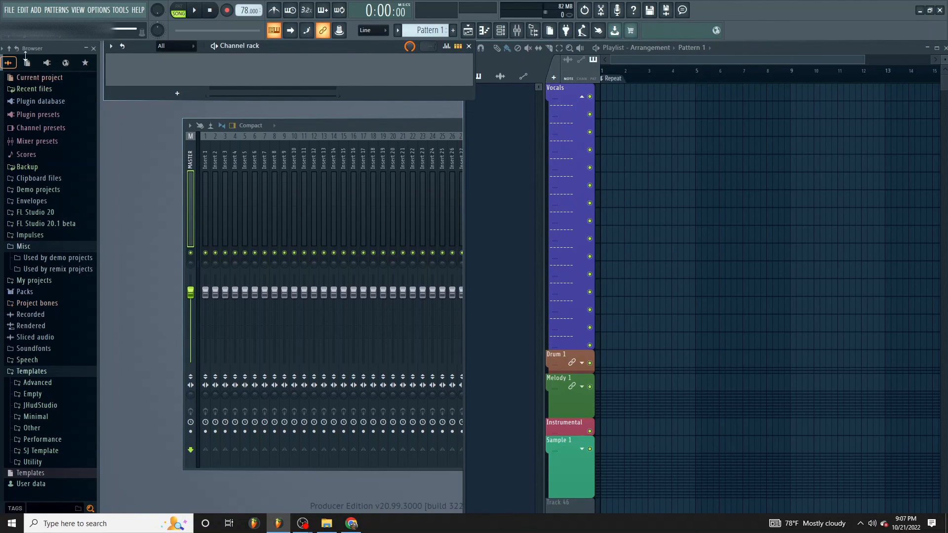
# - Create a new project from the Templates template and close the Drum Bus compressor window
pyautogui.click(13, 13)
pyautogui.click(16, 13)
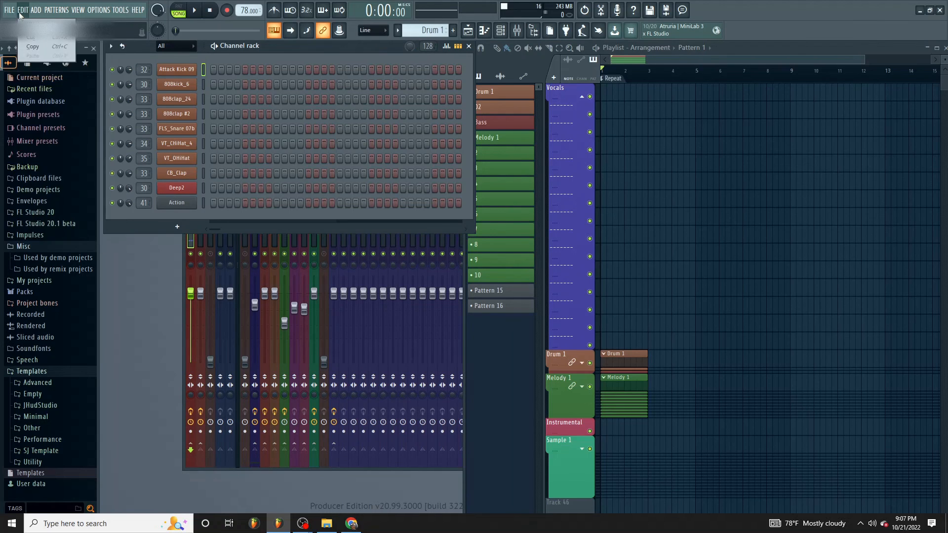
pyautogui.click(15, 13)
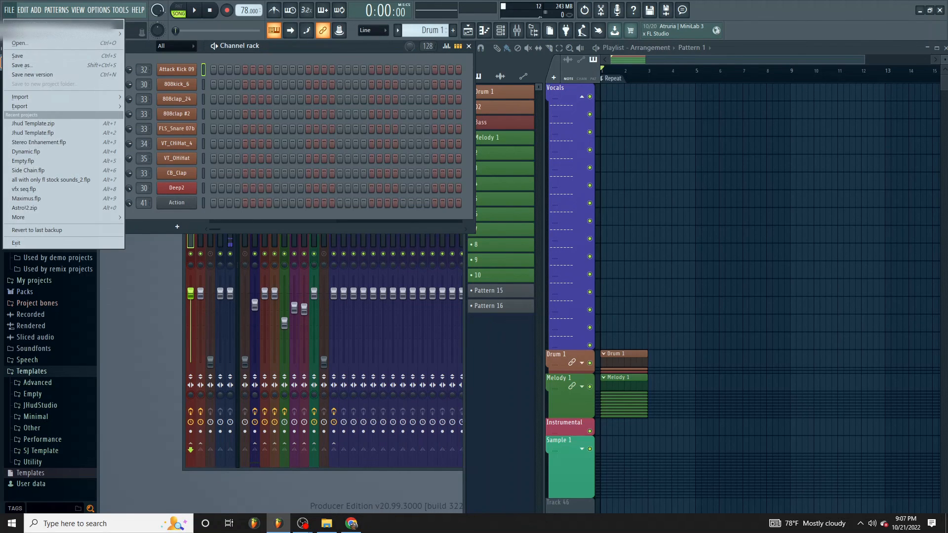
pyautogui.moveTo(21, 35)
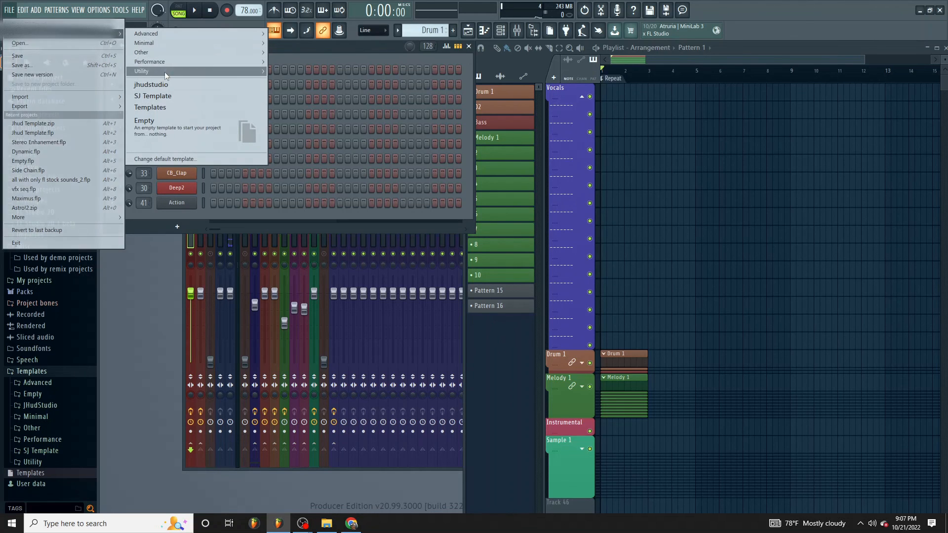
pyautogui.click(169, 111)
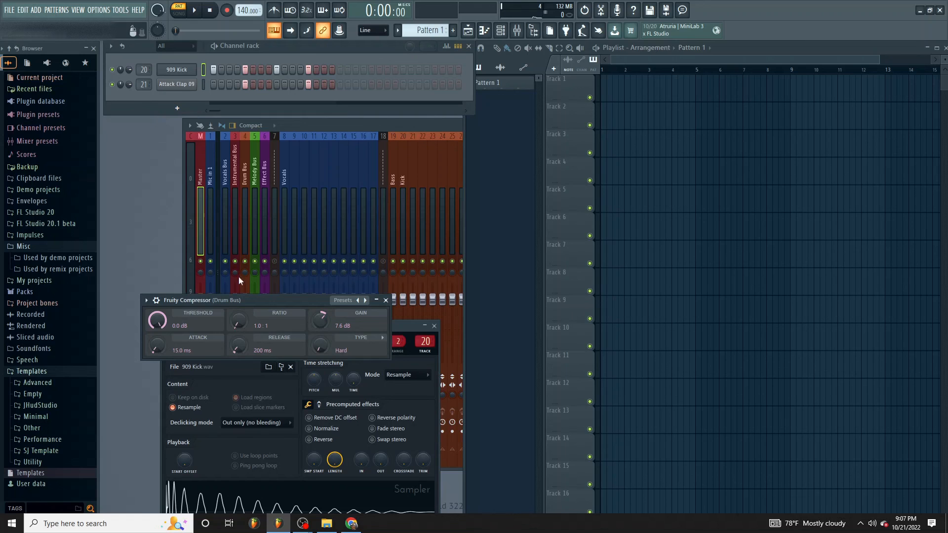
pyautogui.click(387, 301)
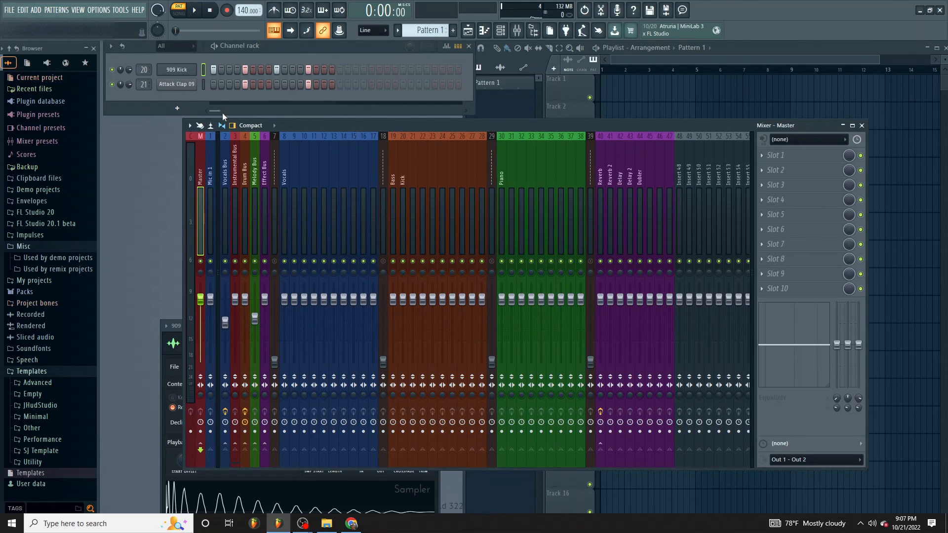
# - Place Pattern 1 on Track 2 of the playlist and bring the mixer back to the front
pyautogui.click(622, 64)
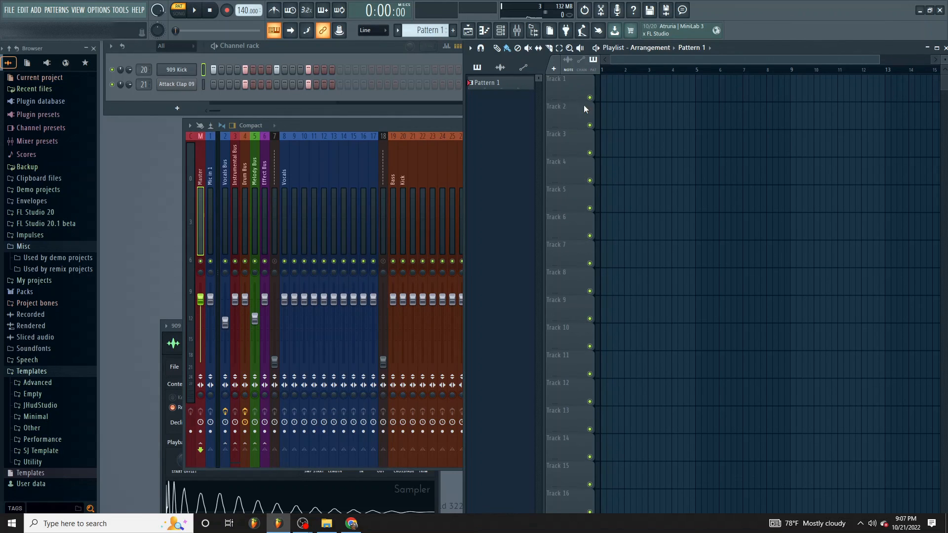
pyautogui.moveTo(491, 83); pyautogui.dragTo(623, 117)
pyautogui.click(623, 107)
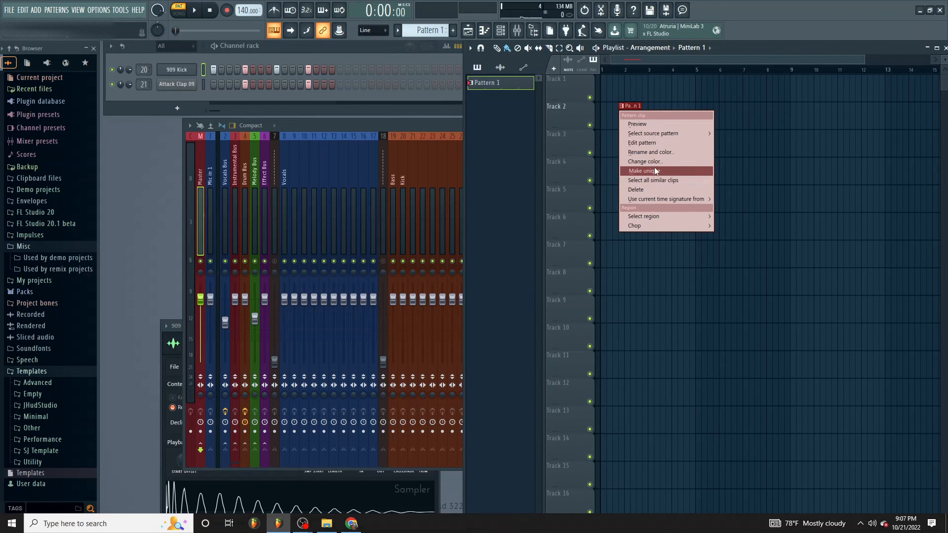
pyautogui.click(411, 126)
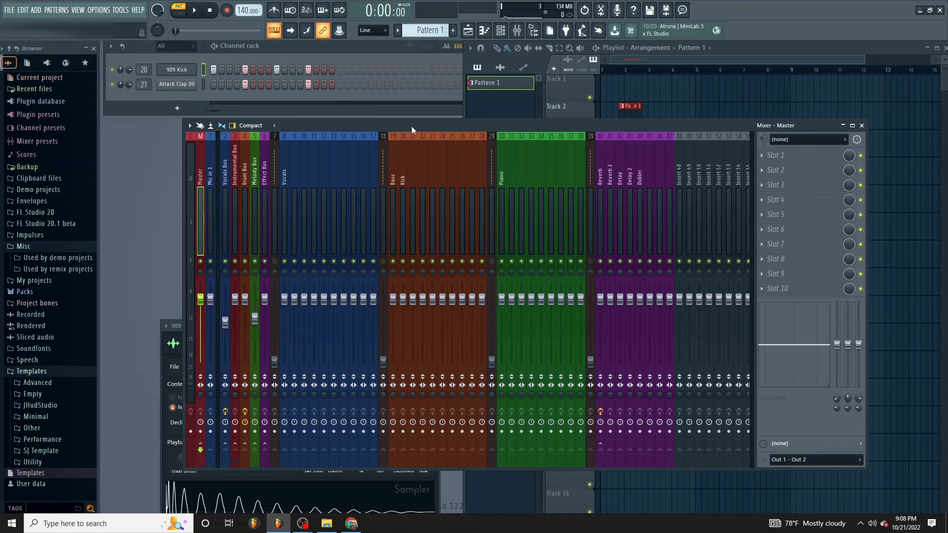
pyautogui.moveTo(302, 523)
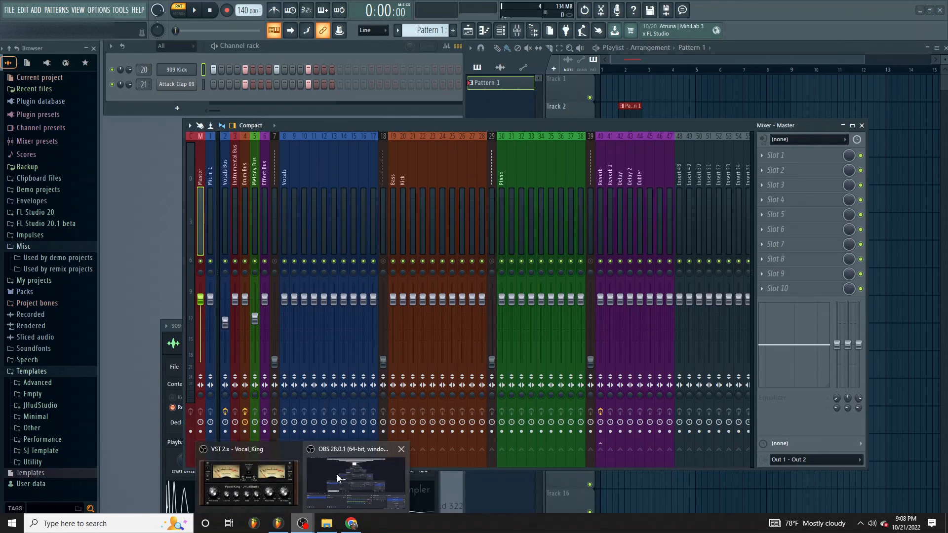